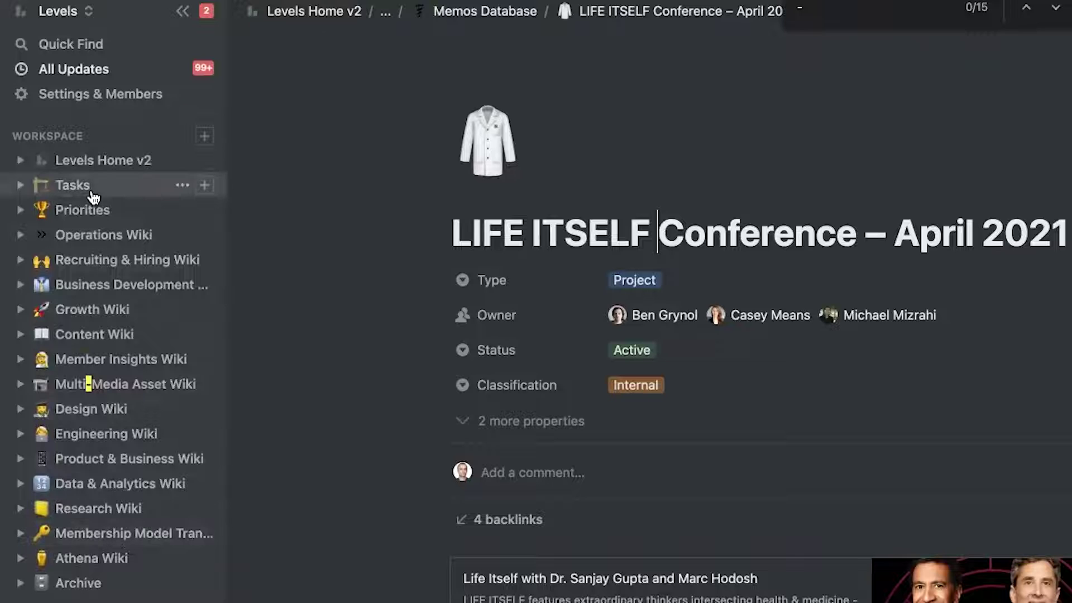
Step: Look through the sidebar's workspace, shared and private page sections
scroll(93, 197, down, 5)
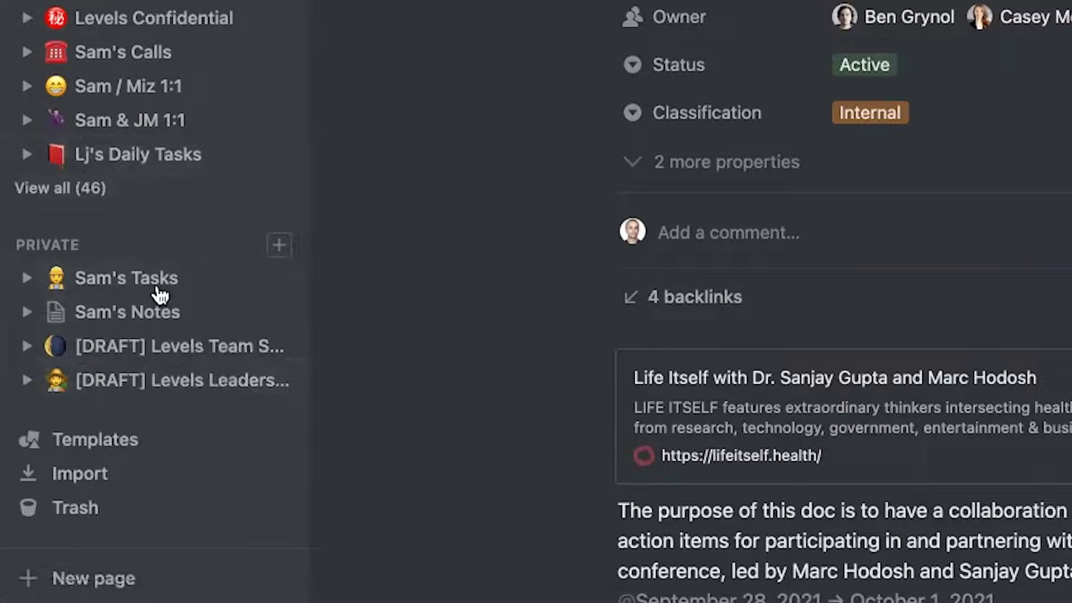
scroll(473, 77, up, 1)
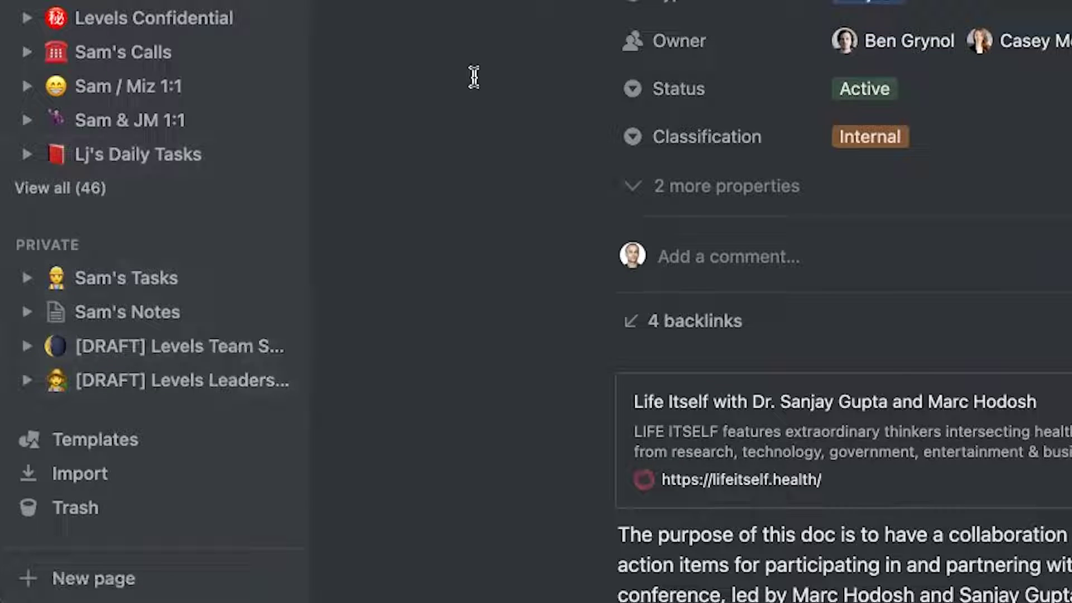
scroll(61, 288, up, 5)
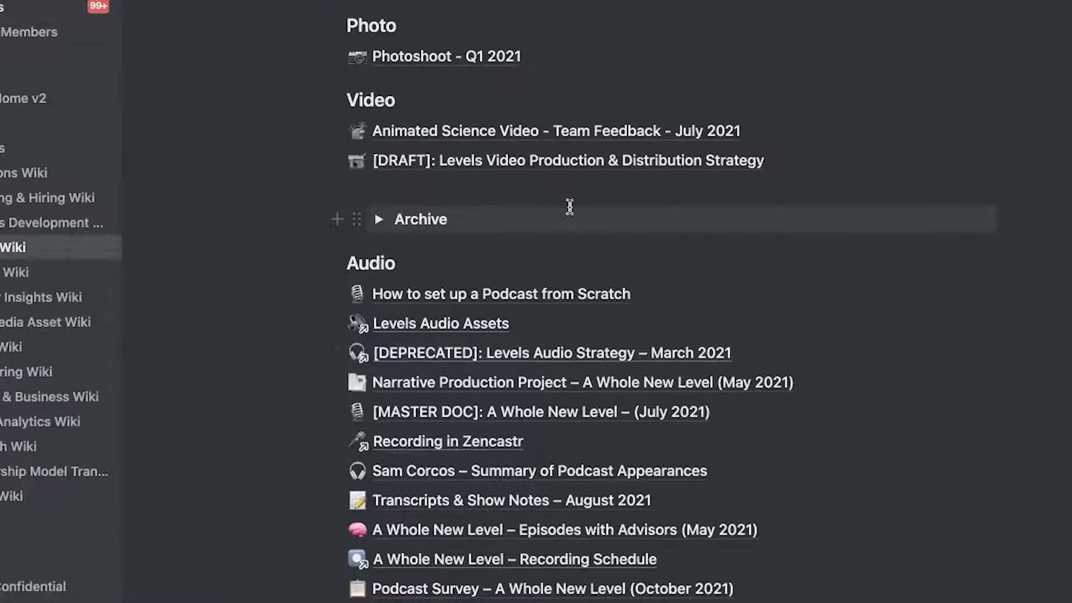
Step: Search the workspace for "mem" and open the Memos Database
key(super+p)
text(mem)
key(Return)
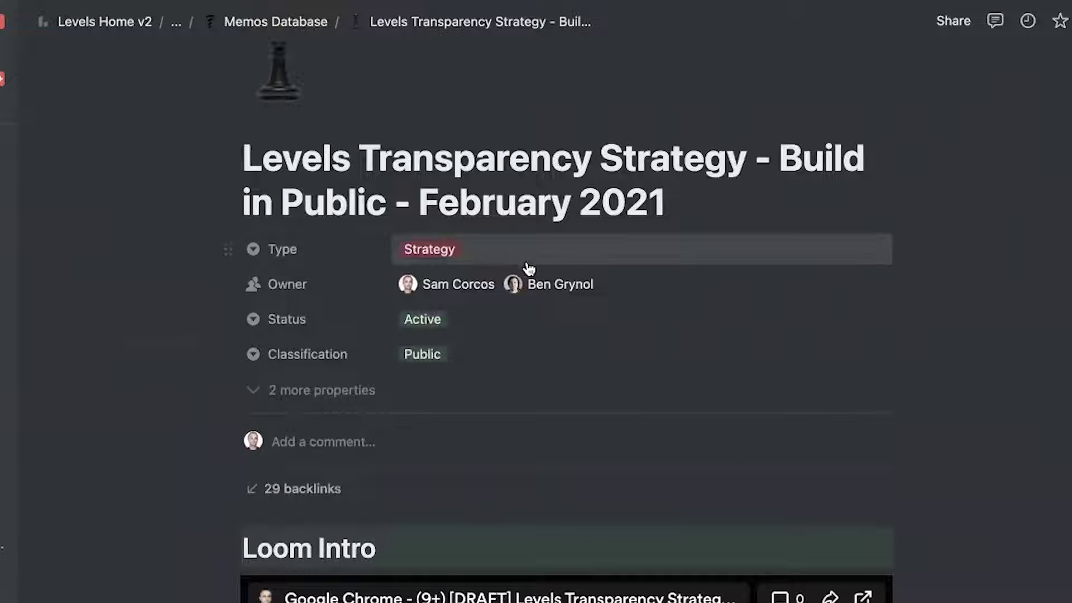
Step: Review the Type, Owner, Status and Classification properties of the Levels Transparency Strategy memo, including their available options
click(537, 256)
click(325, 290)
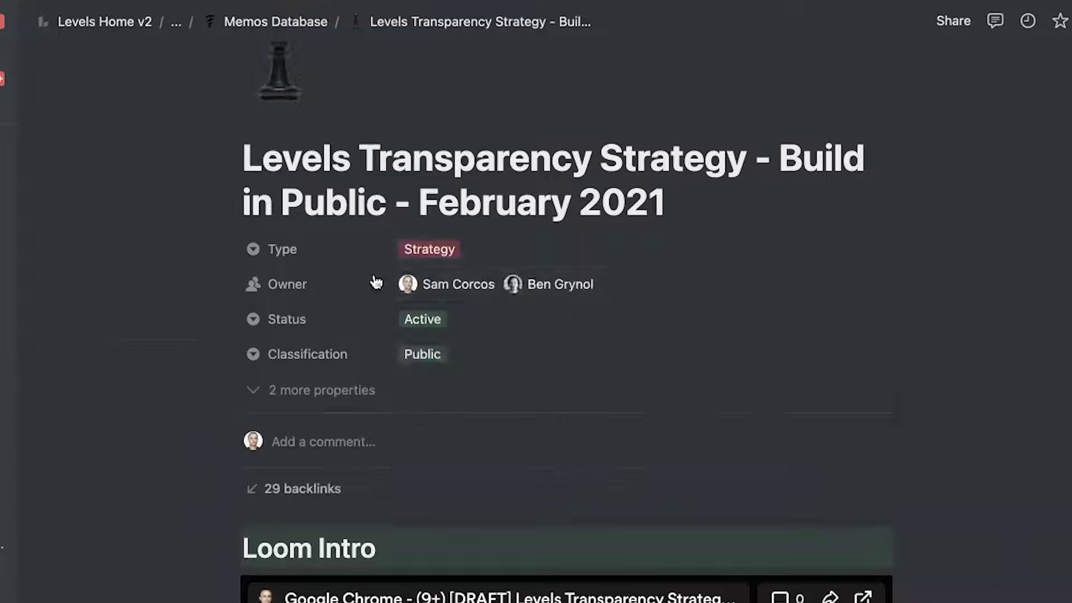
click(474, 317)
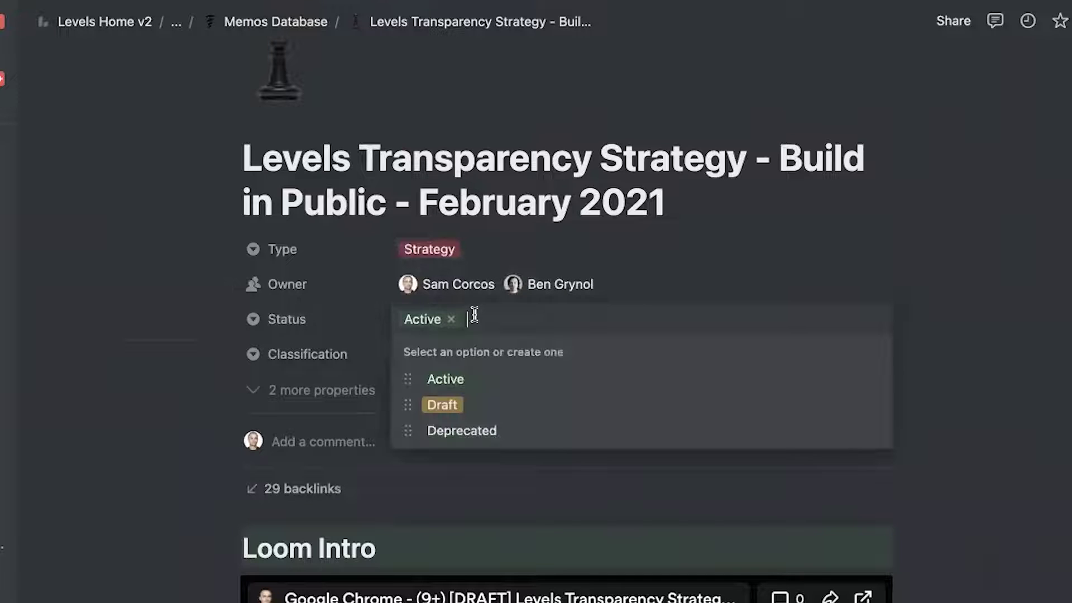
click(342, 353)
click(493, 356)
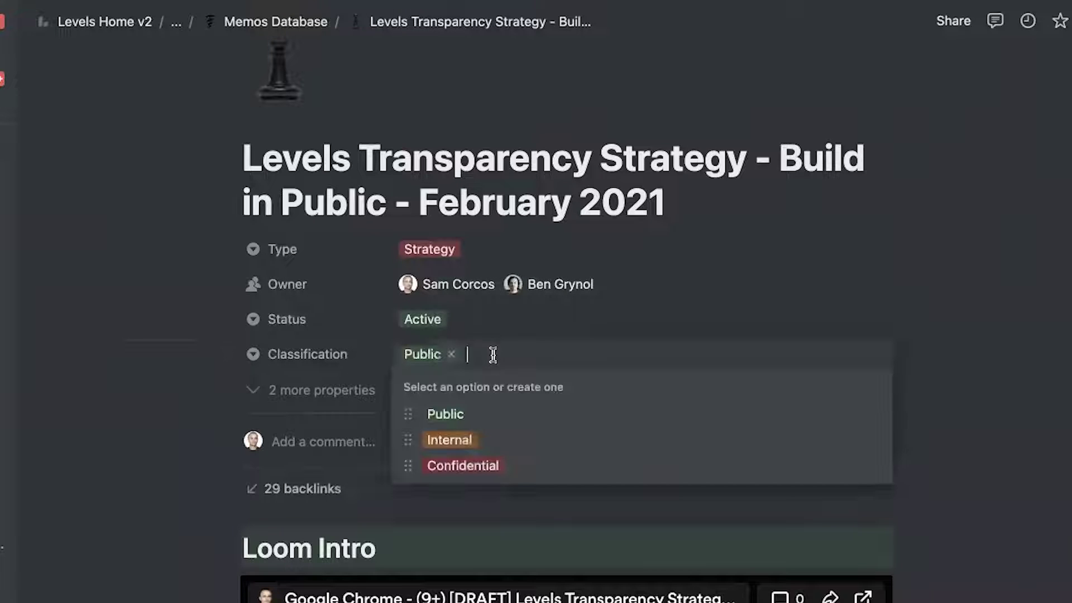
click(528, 313)
Step: Reveal and re-hide the memo's two extra properties, and check the Type property of the deprecated Levels Audio Strategy memo
scroll(489, 233, down, 2)
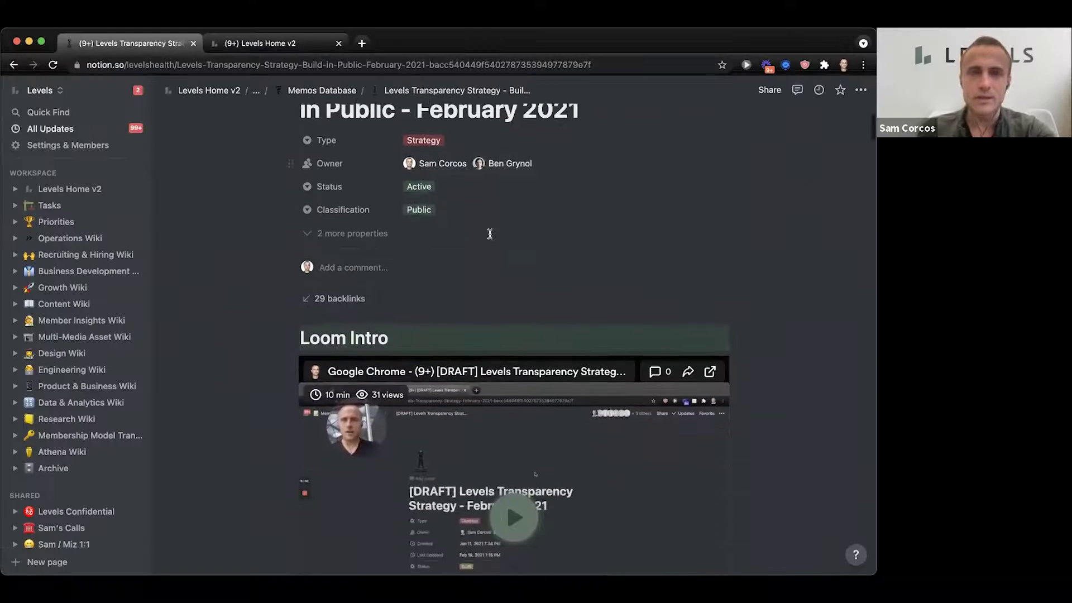
click(352, 234)
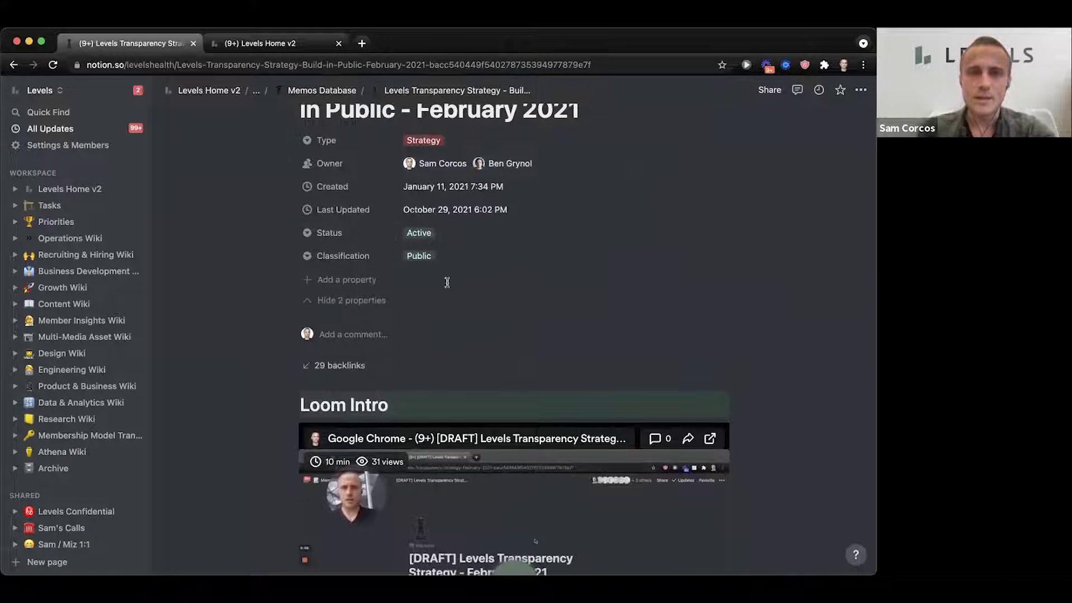
click(351, 302)
scroll(358, 263, up, 3)
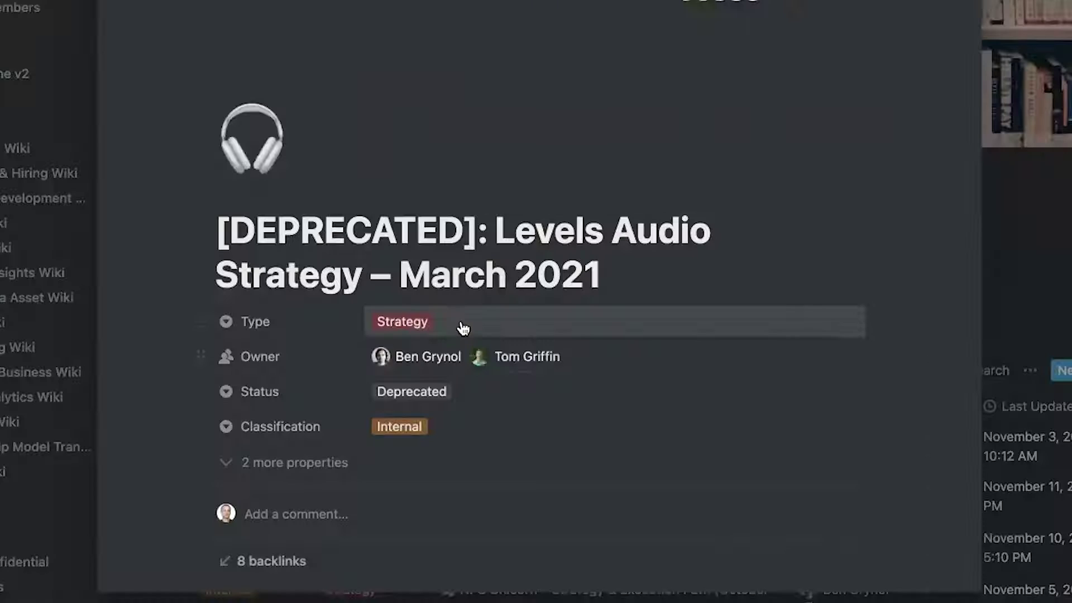
click(461, 326)
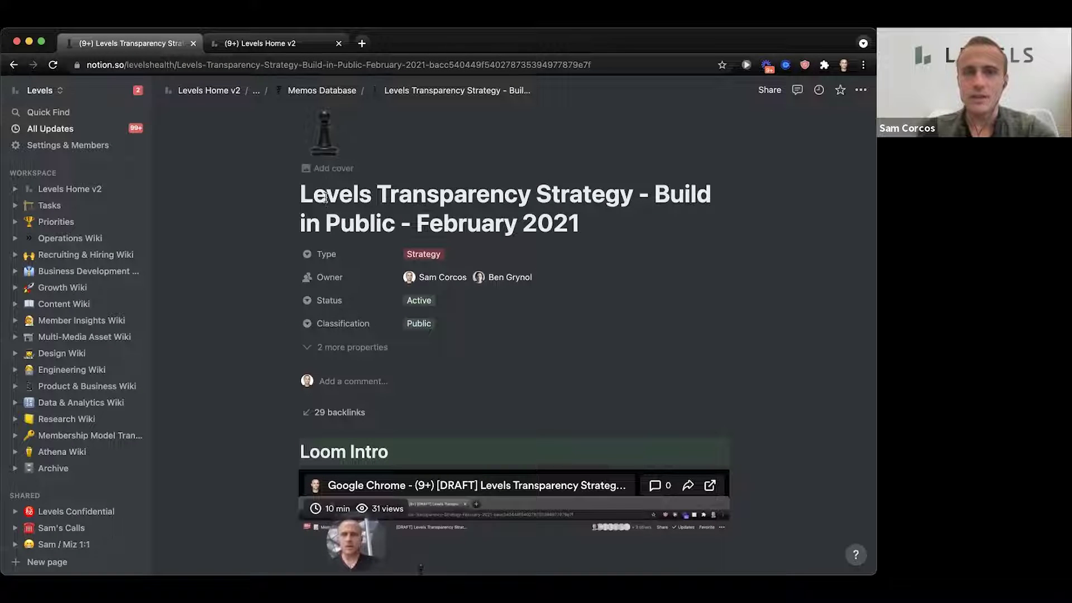
Step: Skim the Levels Transparency Strategy memo from its title through the Overview and the definitions section
drag(326, 197, 456, 223)
click(532, 224)
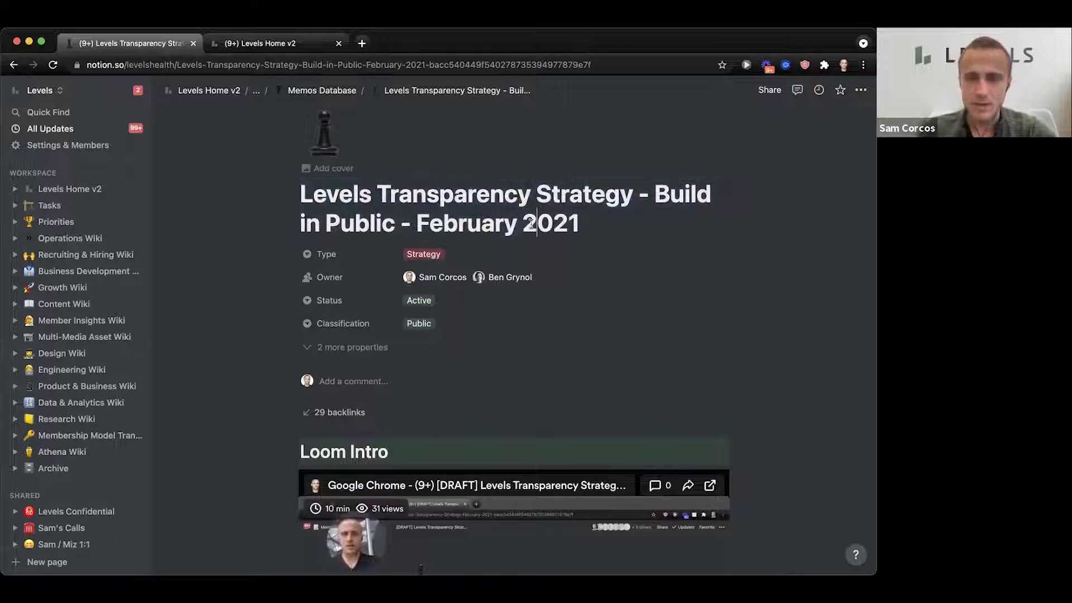
scroll(390, 173, down, 20)
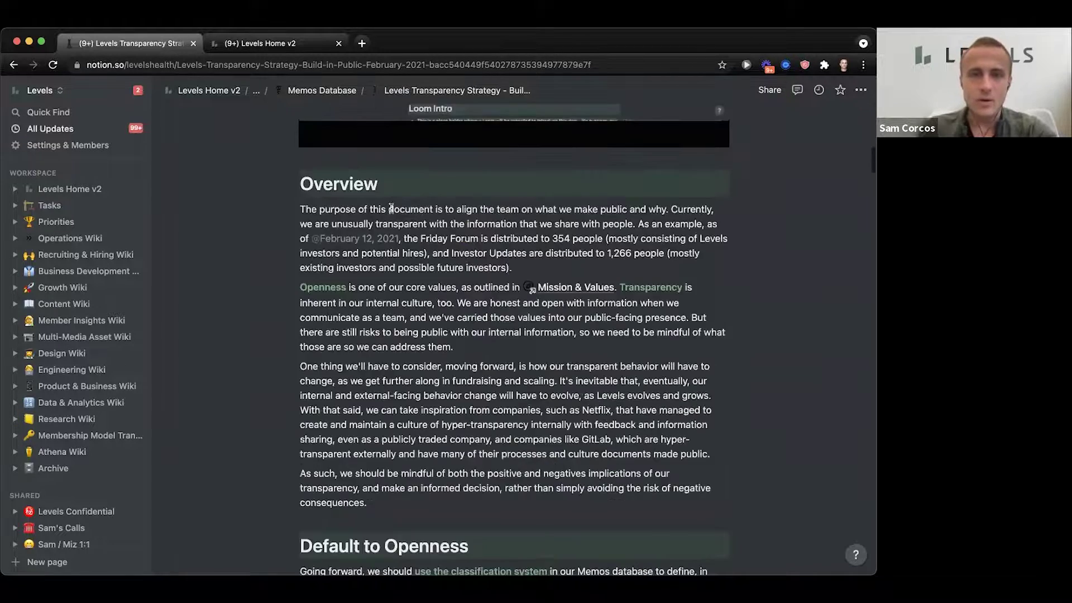
scroll(391, 208, down, 15)
scroll(391, 208, up, 10)
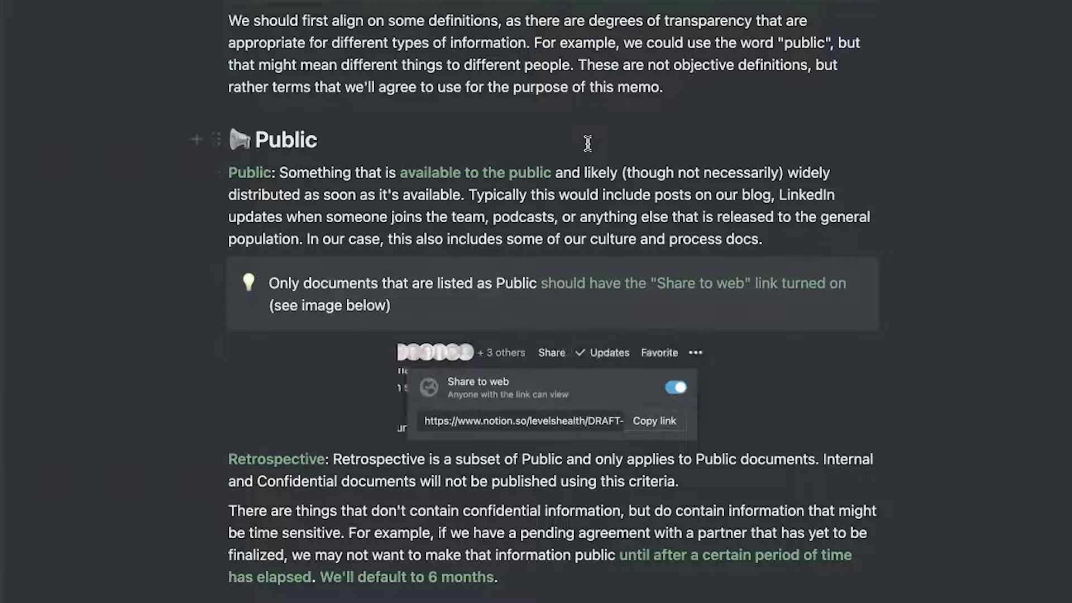
scroll(420, 344, up, 15)
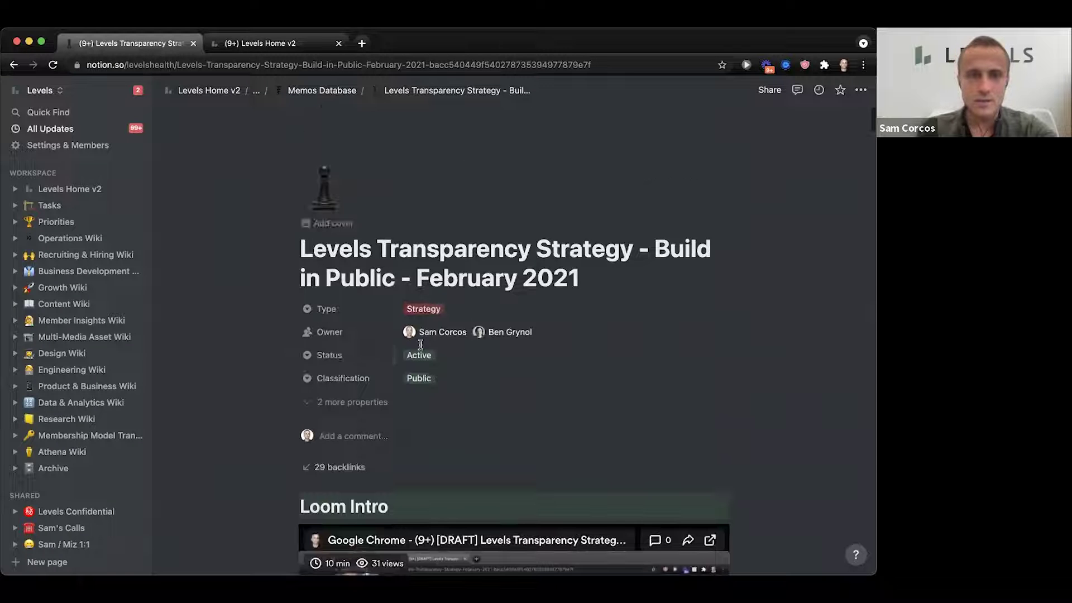
Step: Check the memo's Classification options and read the Public and Retrospective definitions
click(437, 380)
key(Escape)
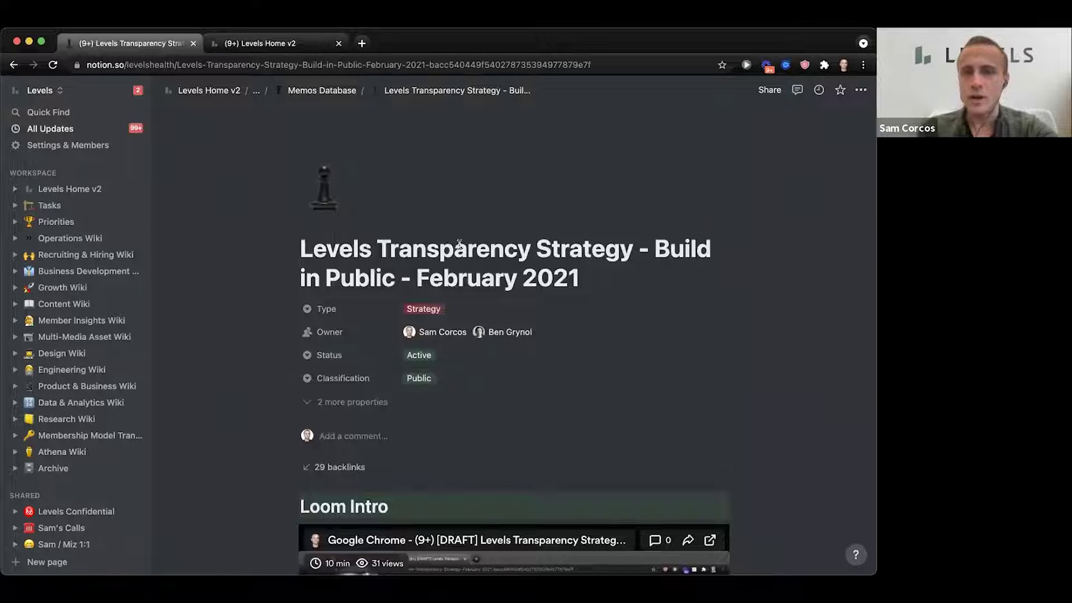
scroll(378, 284, down, 7)
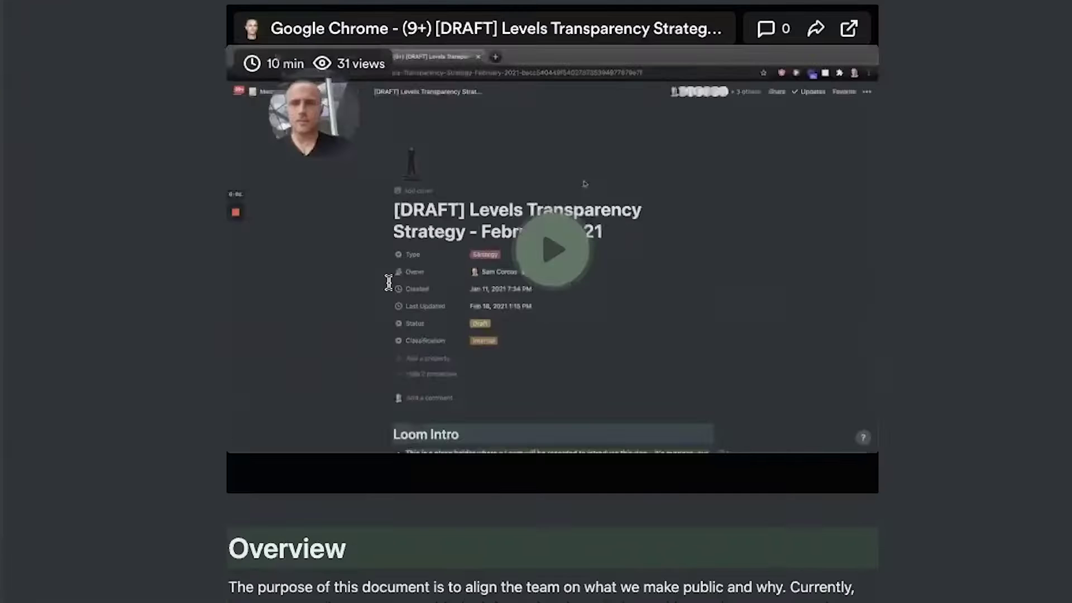
scroll(388, 282, down, 15)
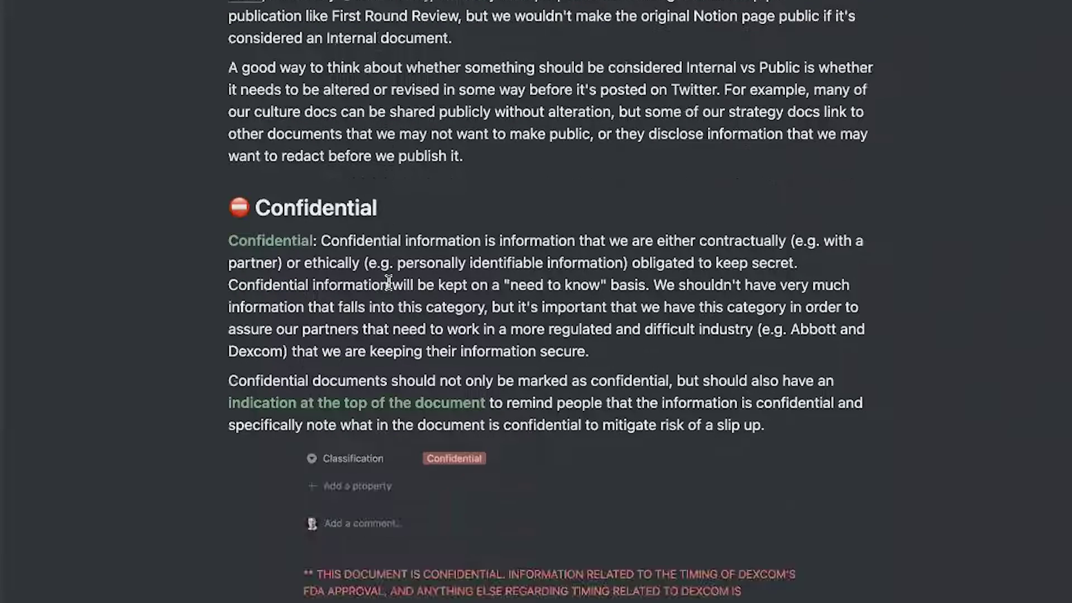
scroll(339, 217, up, 10)
click(327, 203)
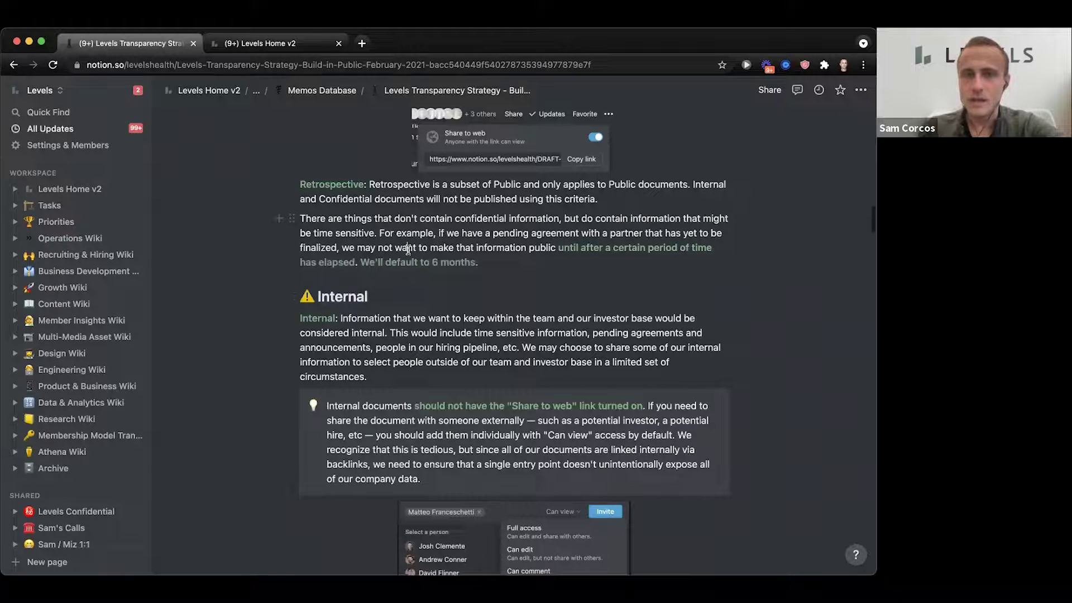
click(408, 248)
scroll(326, 289, up, 5)
triple_click(474, 281)
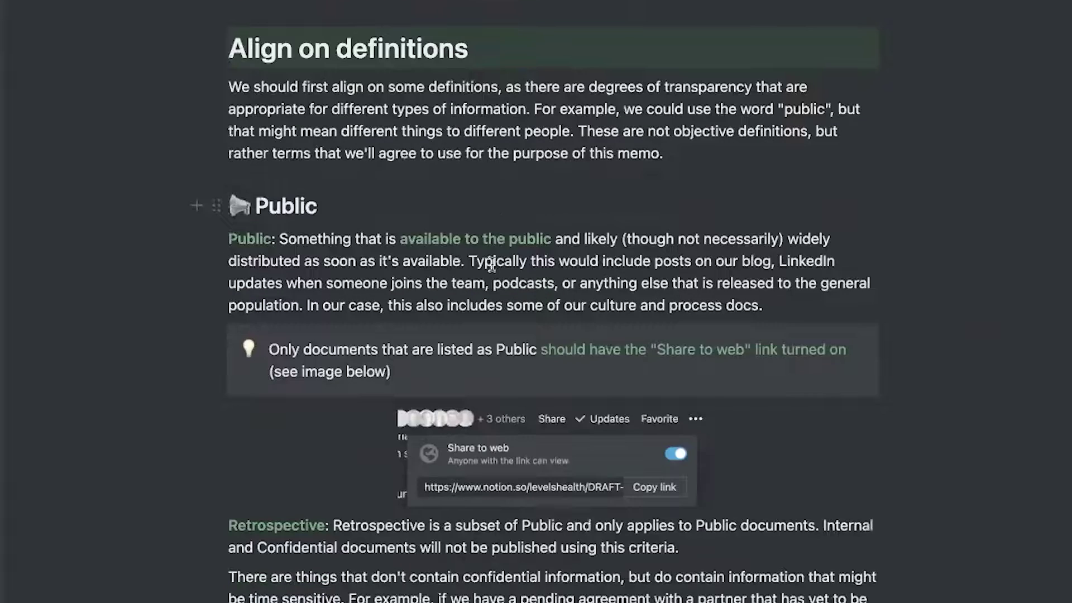
Step: Read the memo's Internal definition and its guidance on sharing documents externally
scroll(348, 247, down, 3)
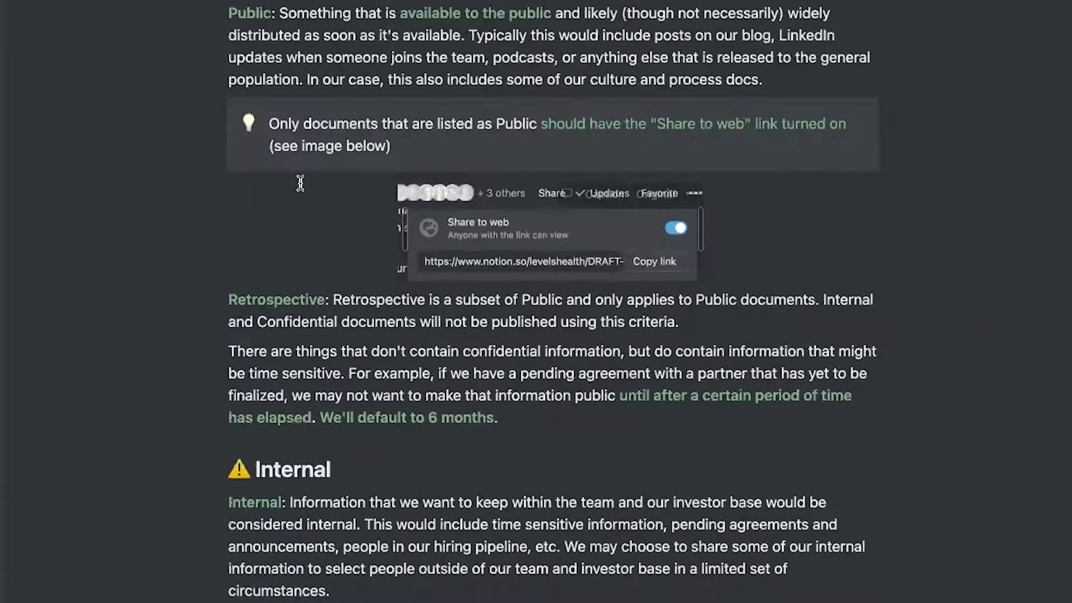
scroll(300, 183, down, 4)
triple_click(292, 239)
click(438, 354)
scroll(439, 354, down, 3)
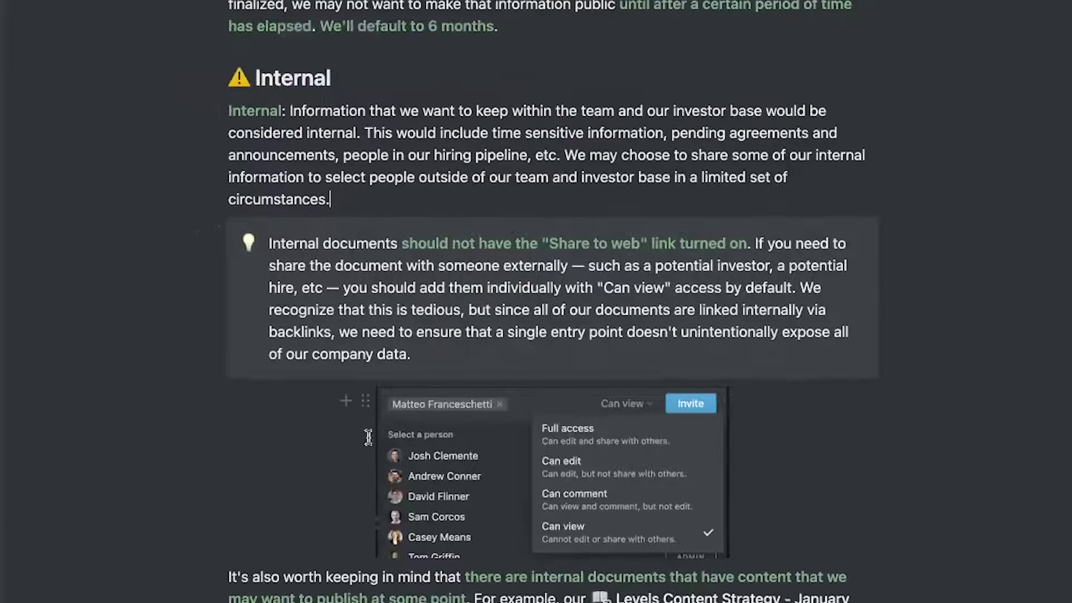
scroll(469, 170, down, 6)
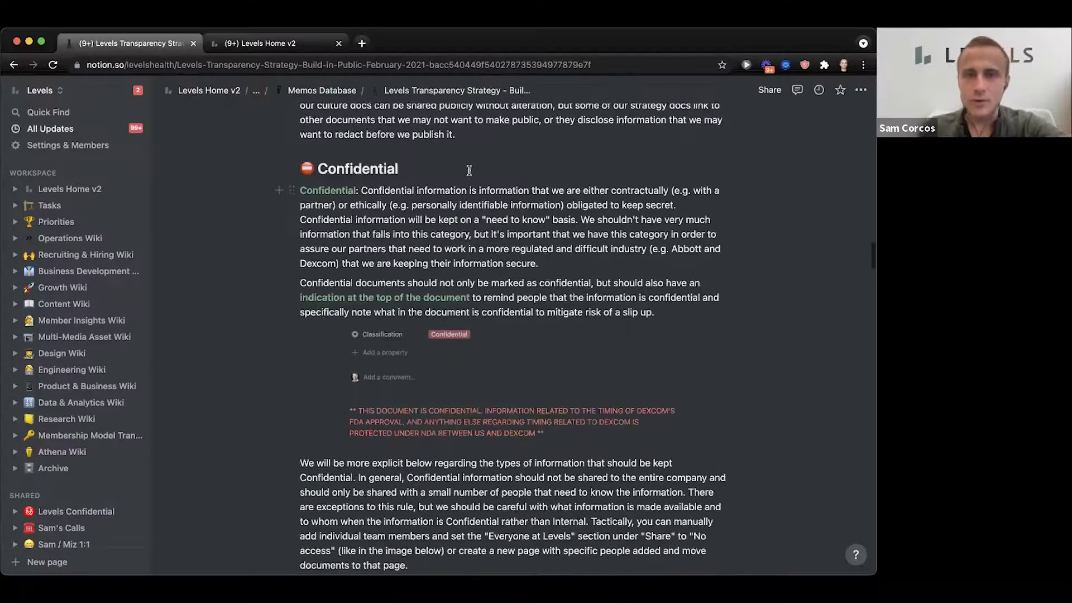
Step: Read the memo's Confidential section, highlighting the phrase about personally identifiable information
click(469, 170)
scroll(469, 170, up, 1)
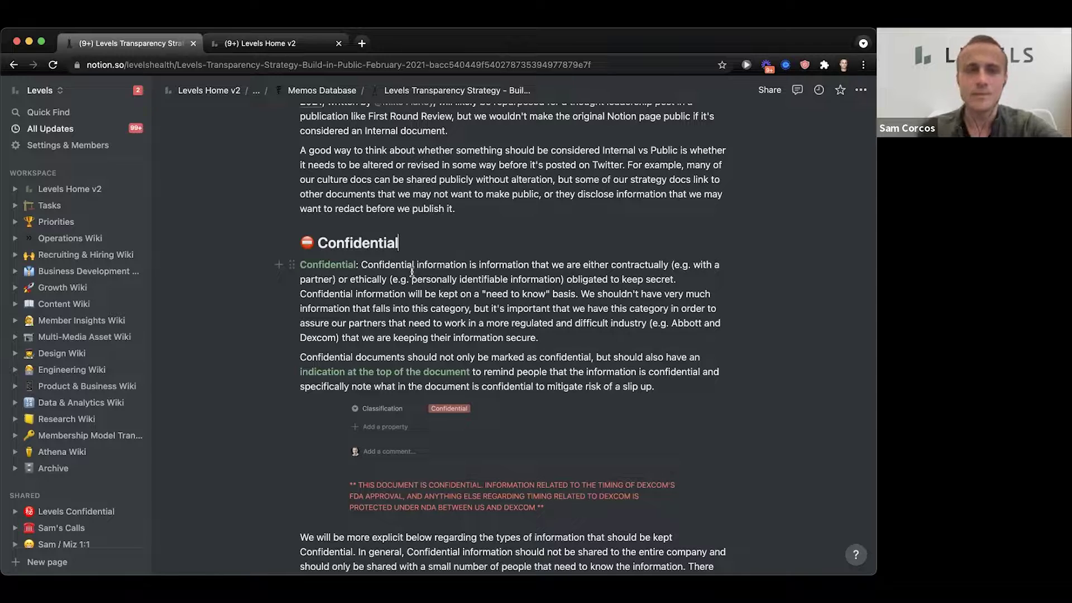
scroll(457, 339, down, 2)
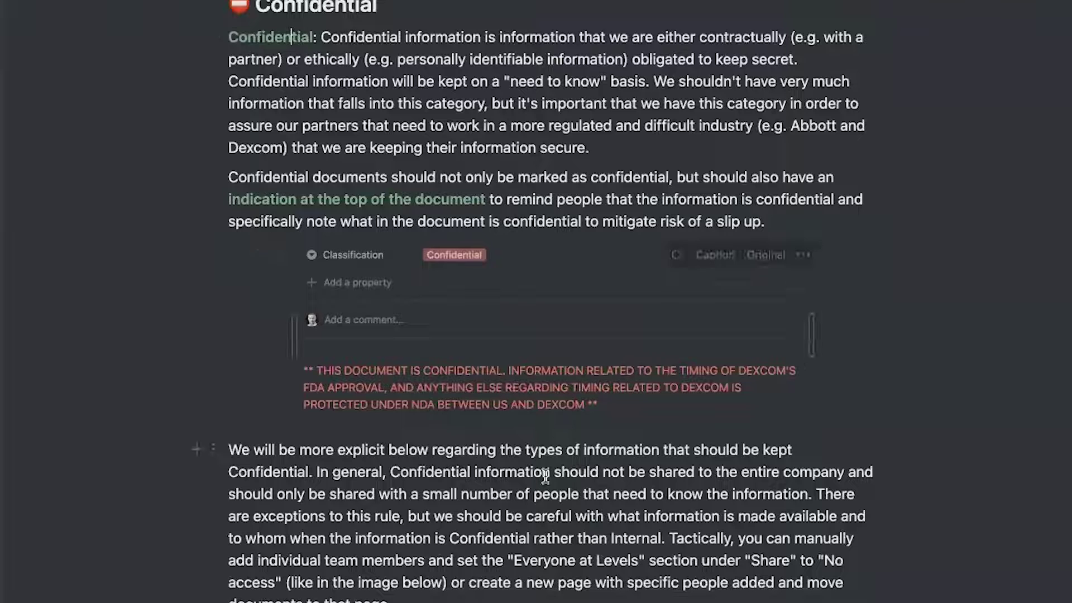
scroll(449, 274, down, 2)
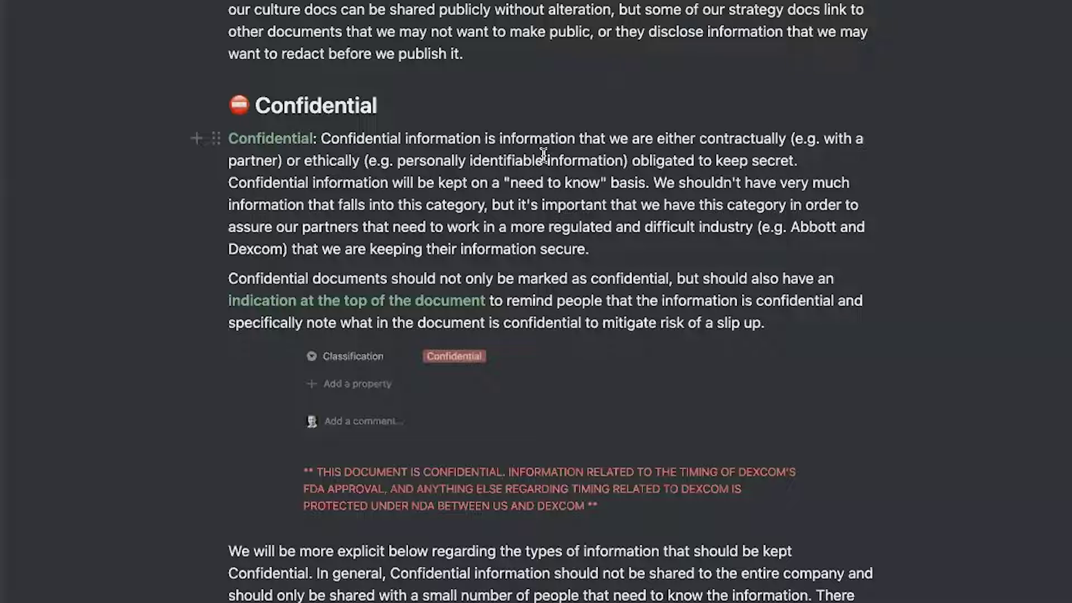
drag(396, 161, 558, 161)
click(503, 195)
scroll(502, 195, up, 5)
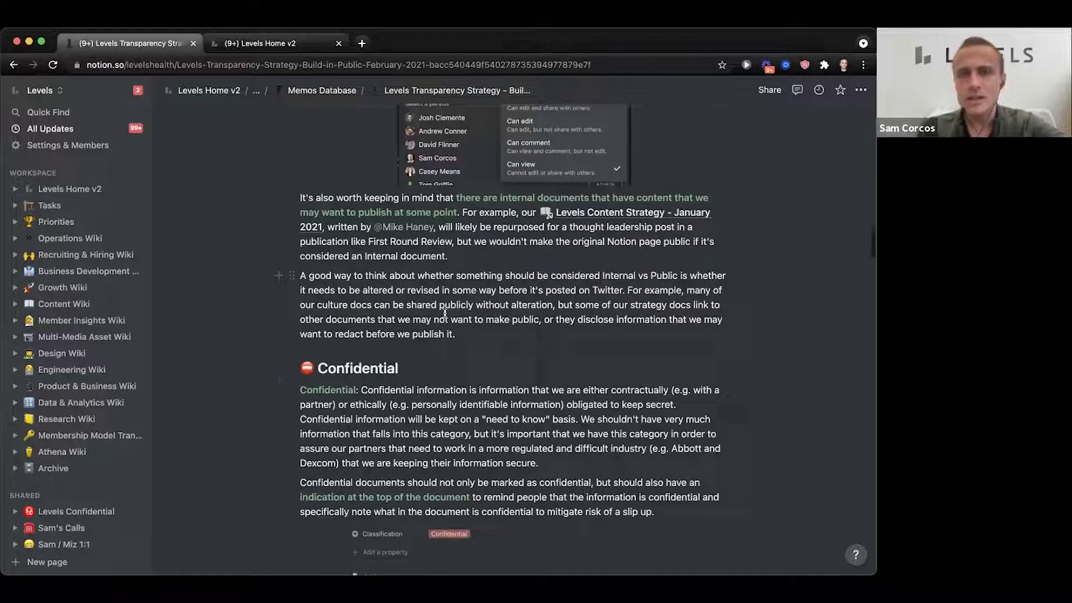
Step: Compare the Share to web guidance in the memo's Public and Internal sections
scroll(448, 307, up, 8)
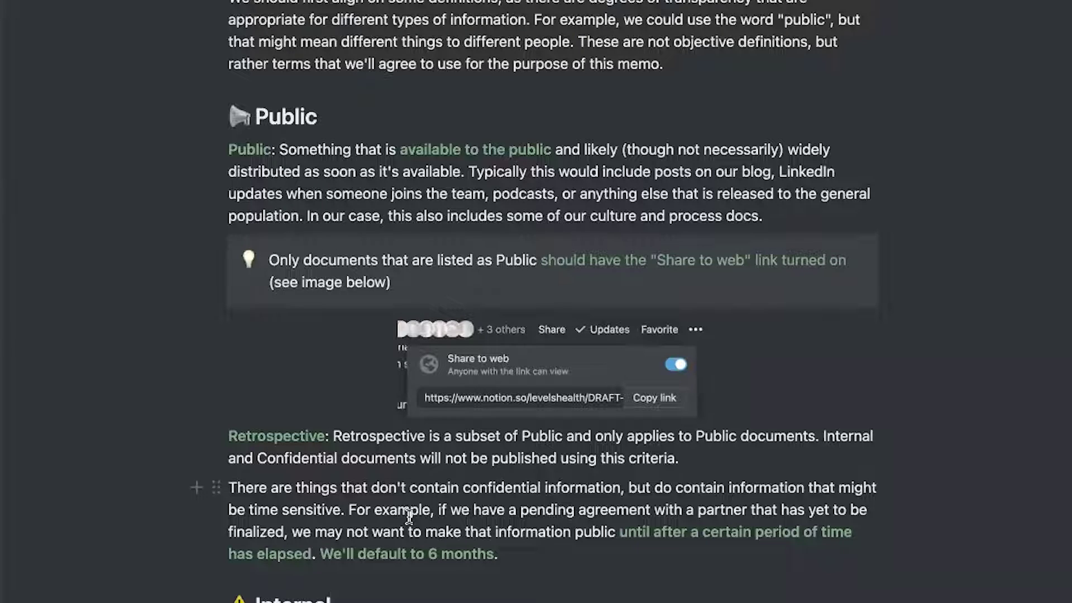
scroll(409, 516, down, 15)
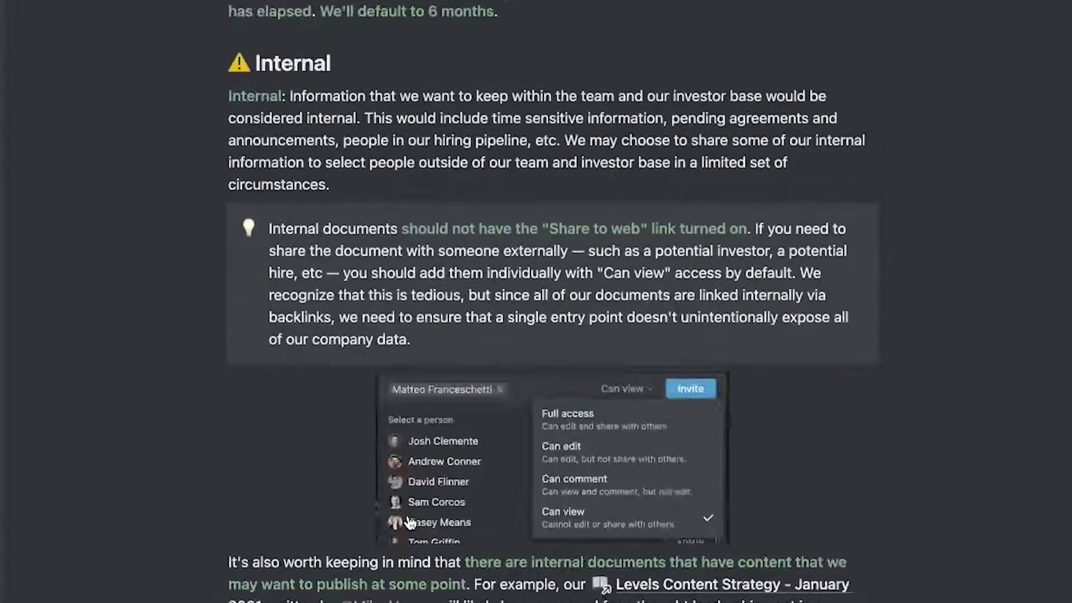
scroll(311, 555, down, 5)
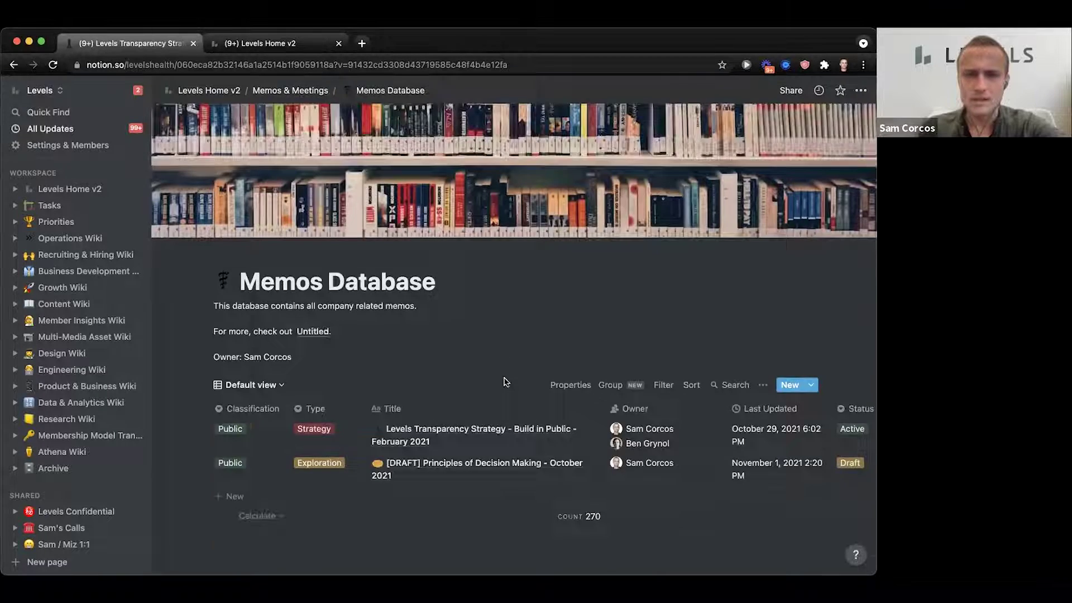
Step: Browse the Memos Database table to examine how memos are classified and typed
scroll(504, 379, down, 3)
scroll(504, 381, down, 10)
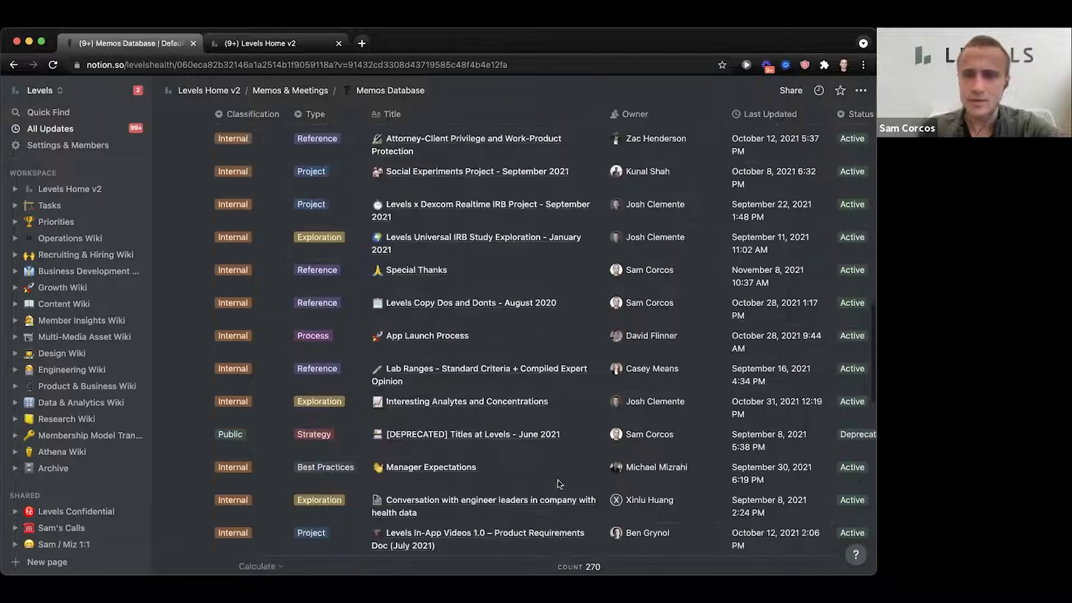
scroll(468, 338, down, 5)
scroll(468, 338, up, 2)
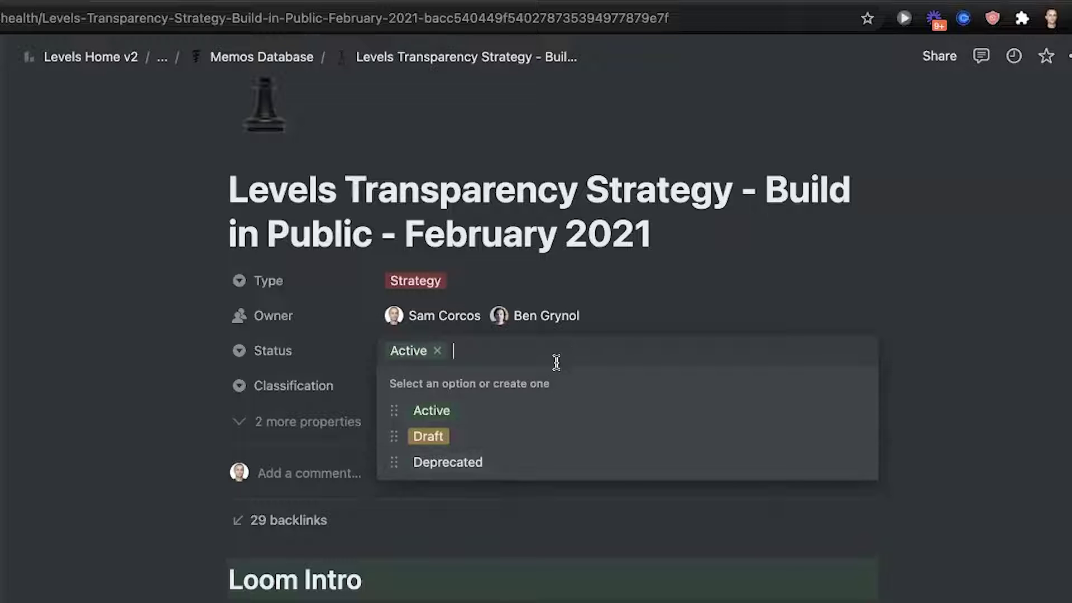
Step: Close the Transparency Strategy memo's Status options and look through the Memos Database for draft and deprecated memos
click(621, 229)
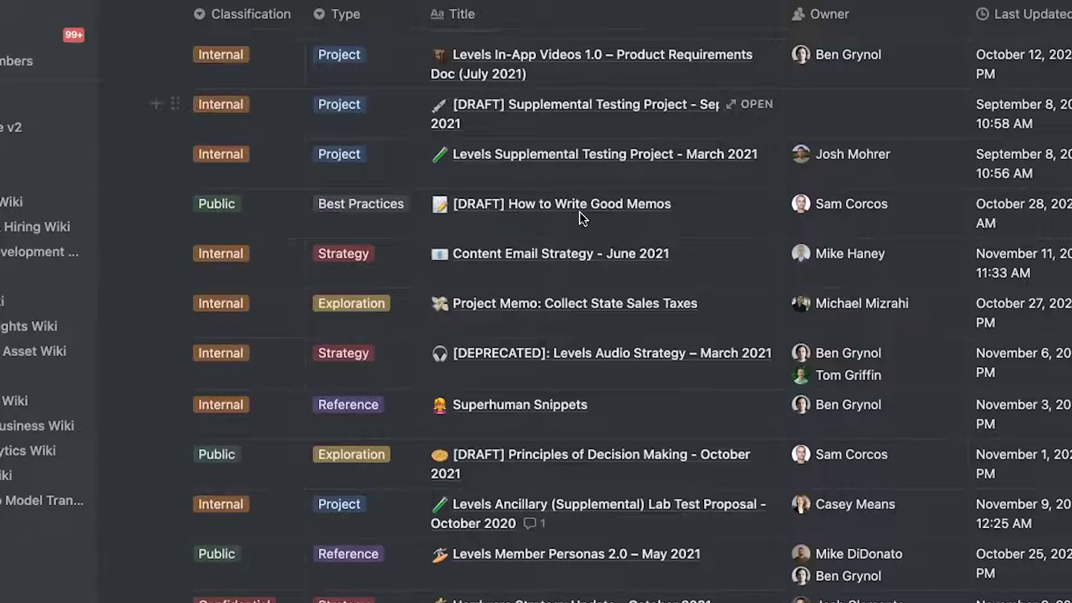
scroll(579, 215, down, 10)
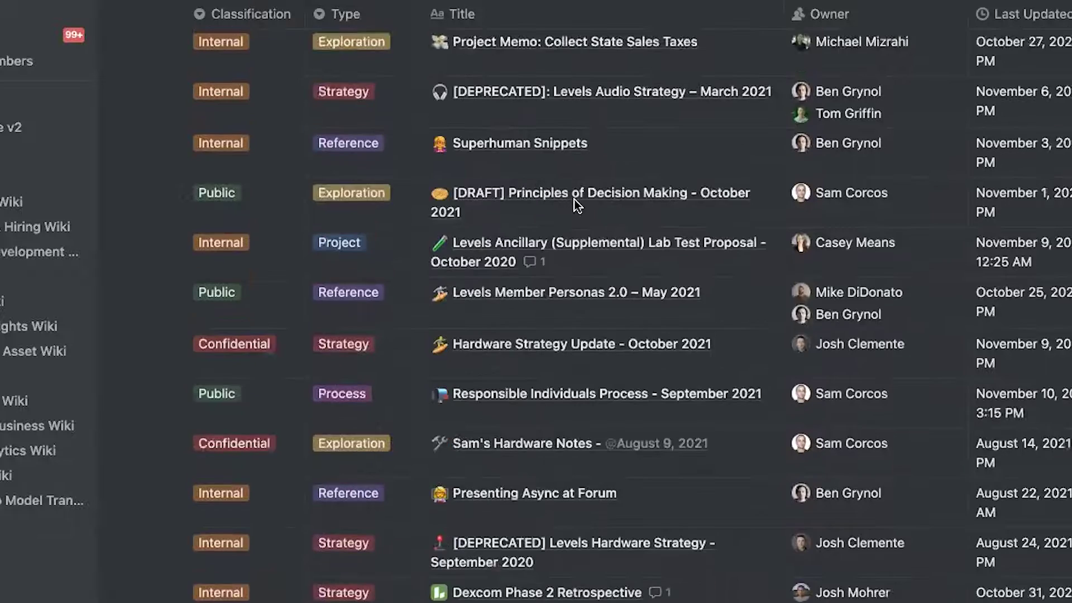
scroll(508, 171, up, 3)
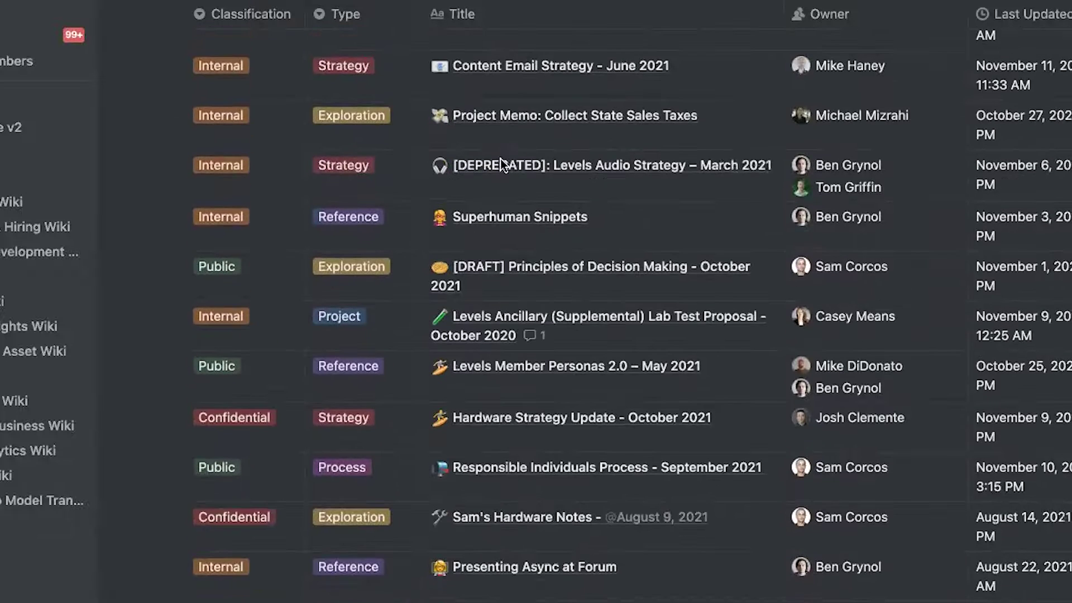
Step: Open the deprecated Levels Audio Strategy – March 2021 memo and skim its properties and Overview section
click(729, 166)
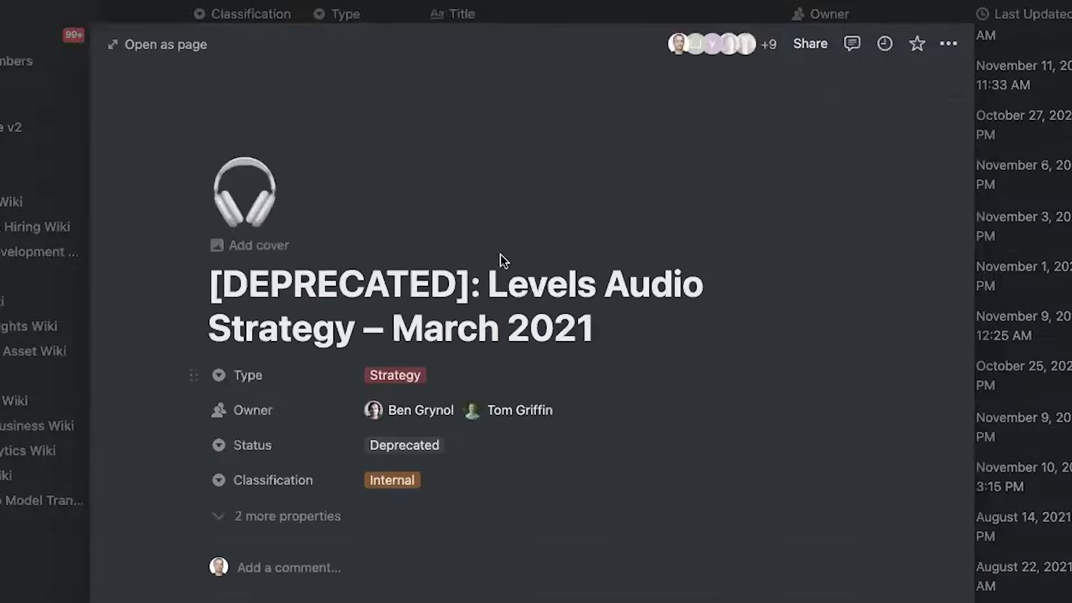
scroll(489, 407, down, 10)
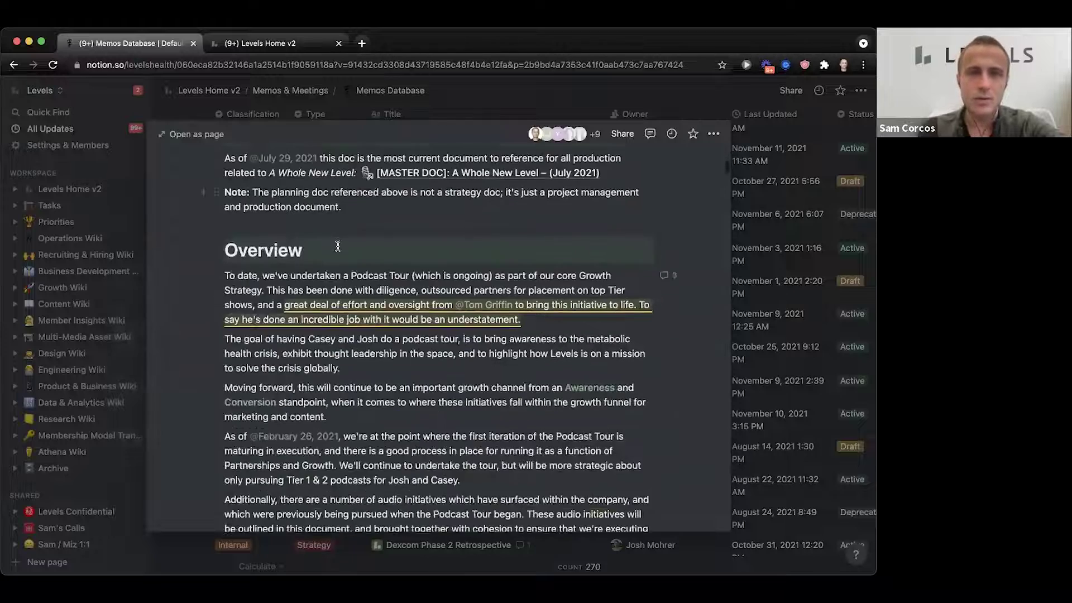
scroll(337, 248, down, 4)
scroll(450, 248, up, 4)
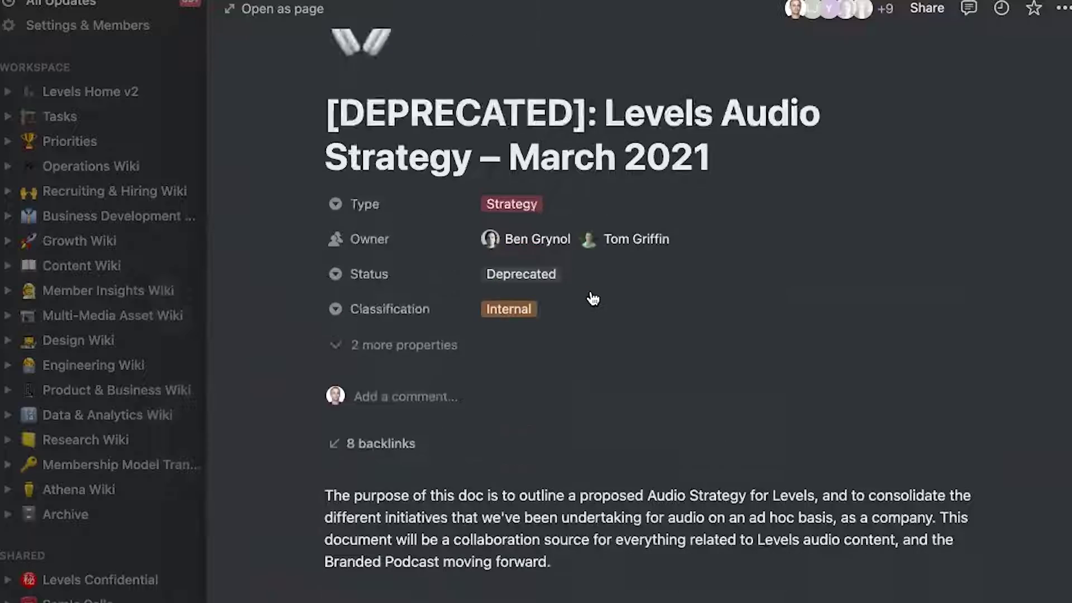
Step: Follow the deprecated memo's backlink to the draft Levels Audio Strategy and skim that page
scroll(586, 299, down, 6)
click(391, 237)
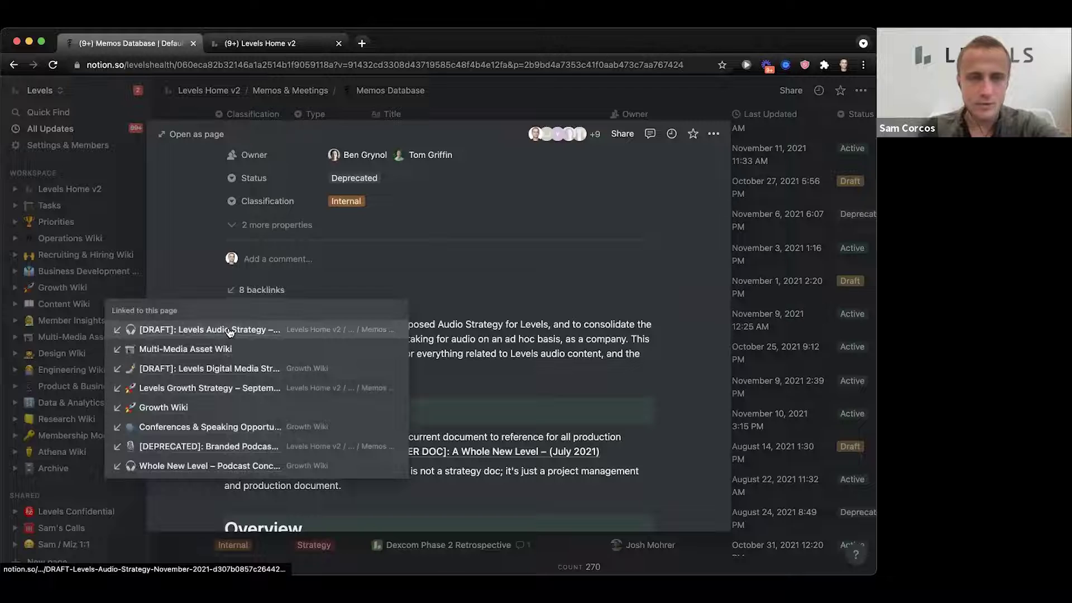
click(229, 331)
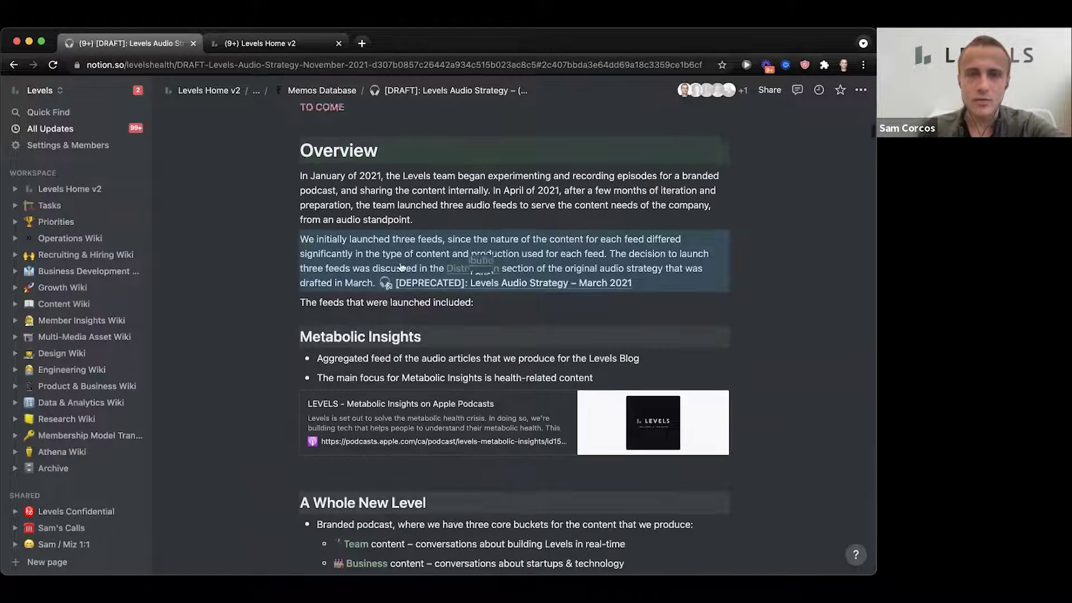
scroll(380, 289, up, 3)
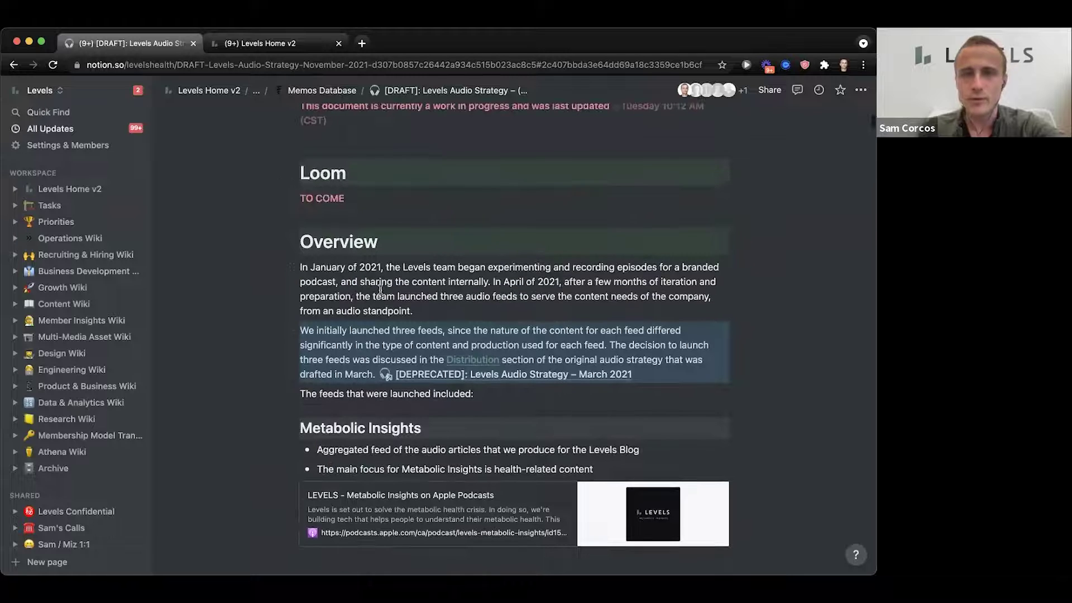
scroll(407, 354, up, 10)
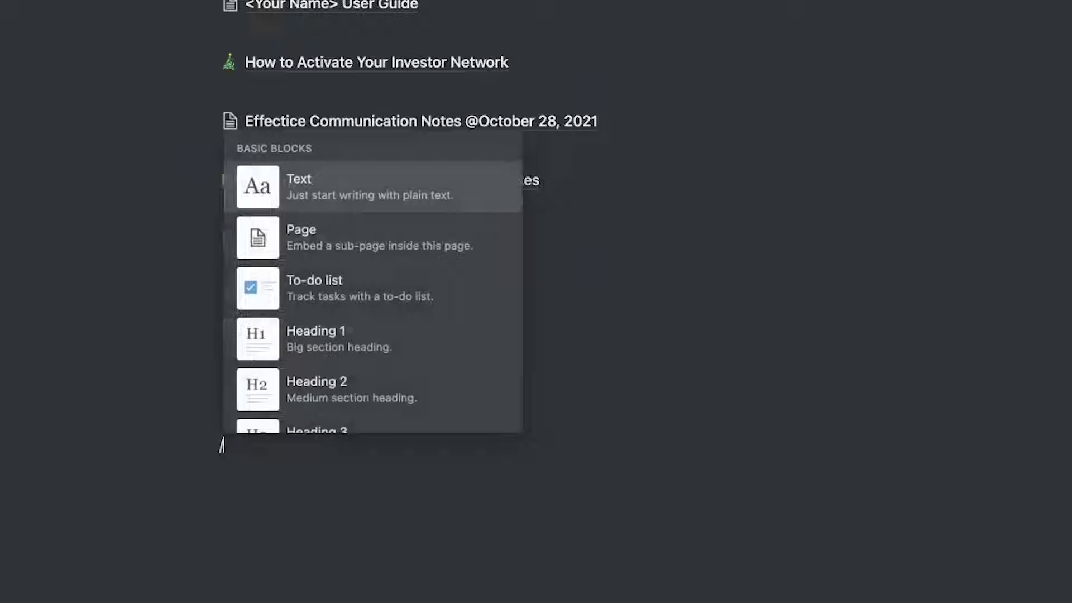
Step: Insert a linked view of the Memos Database below the last page link in the private notes page
text(linked)
key(Return)
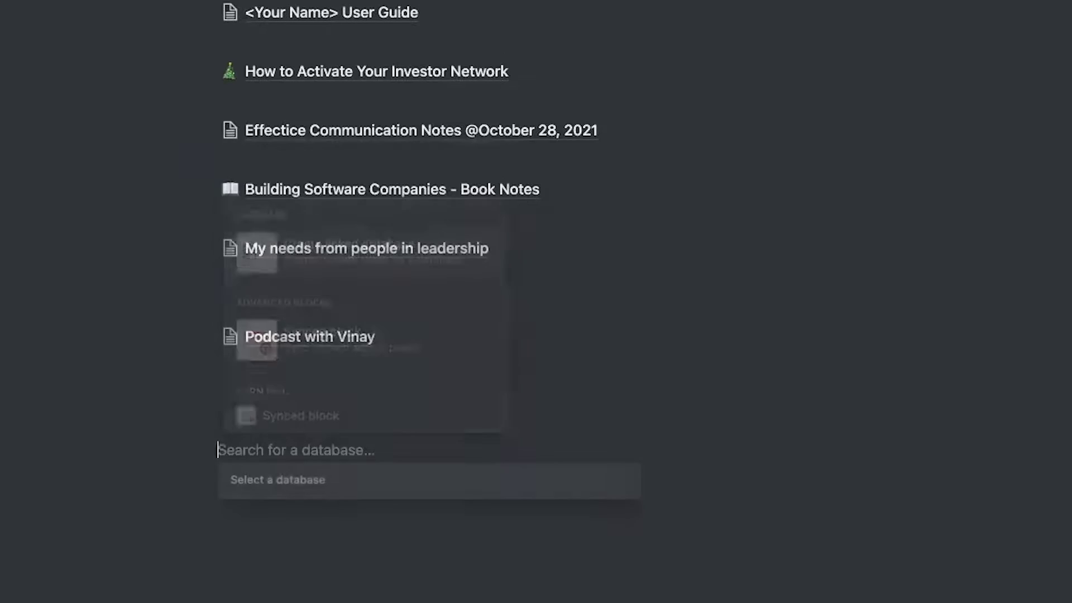
text(memos)
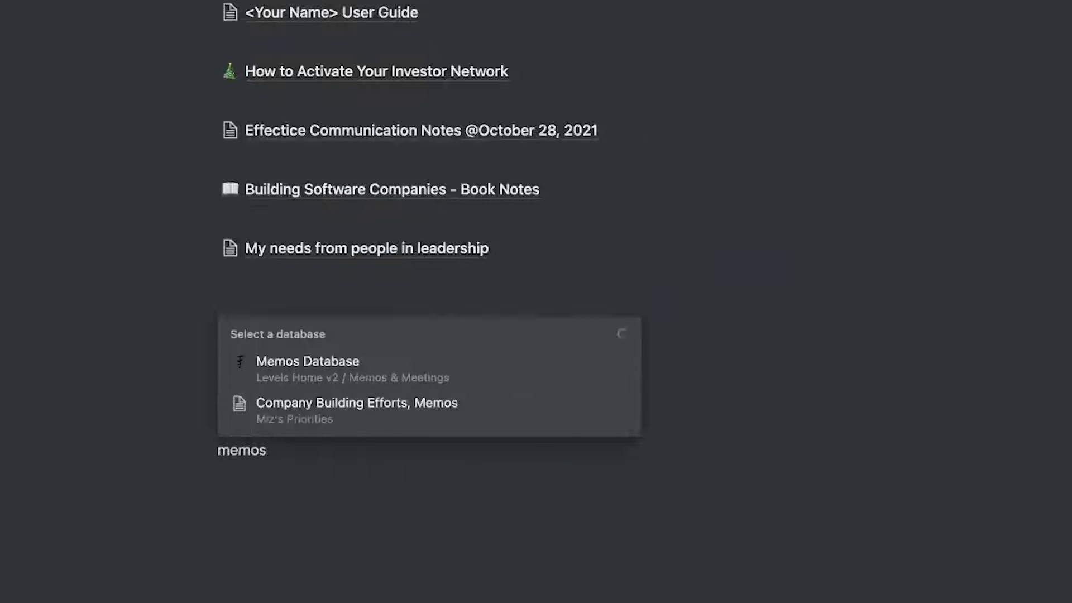
key(Return)
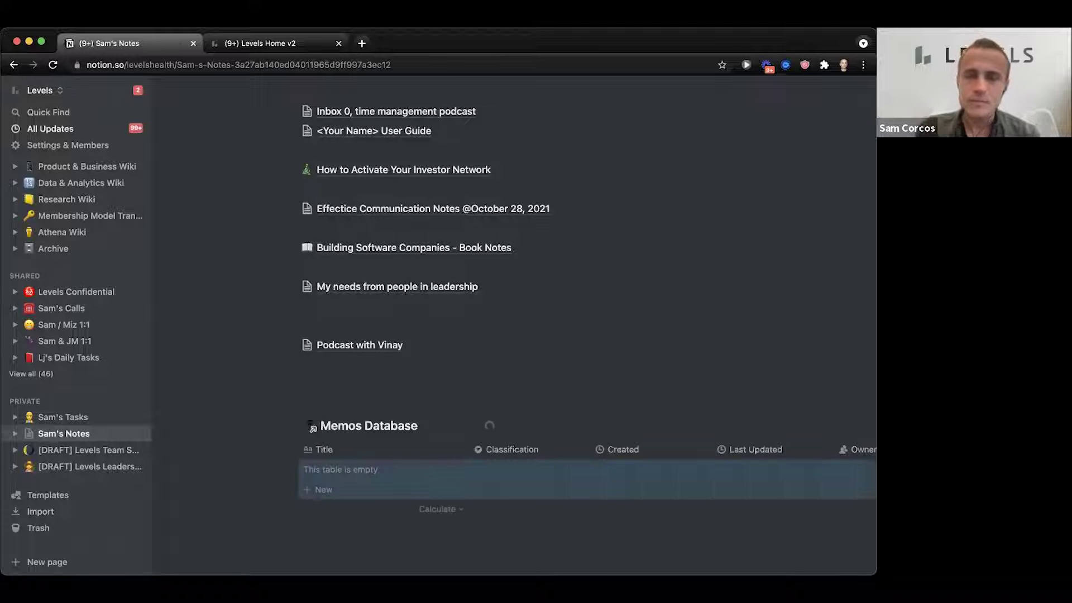
Step: Filter the linked Memos Database to memos whose Classification is Public
scroll(478, 518, down, 3)
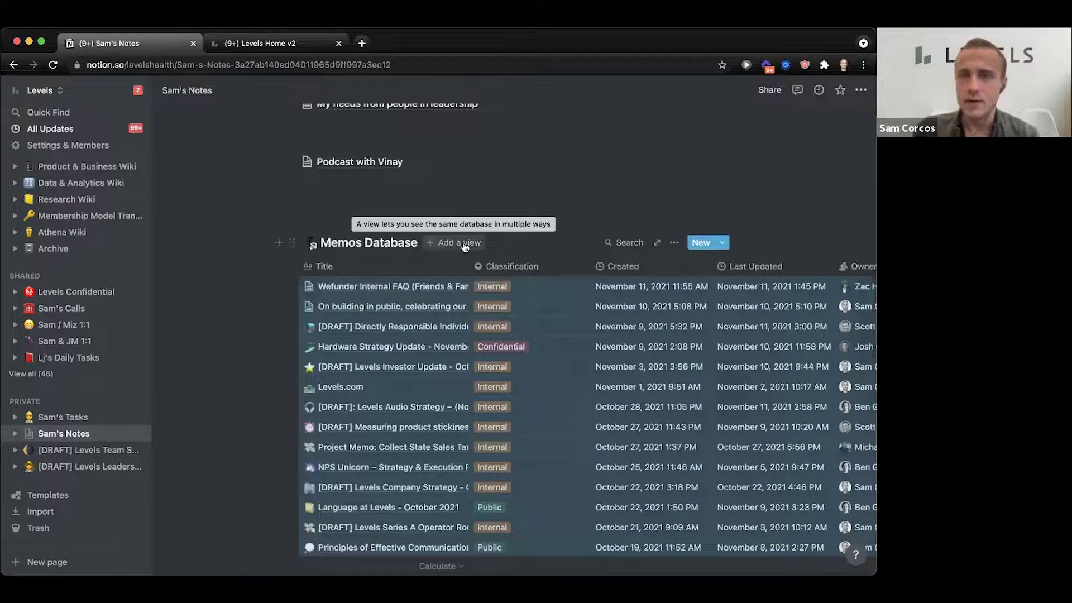
click(674, 242)
click(696, 356)
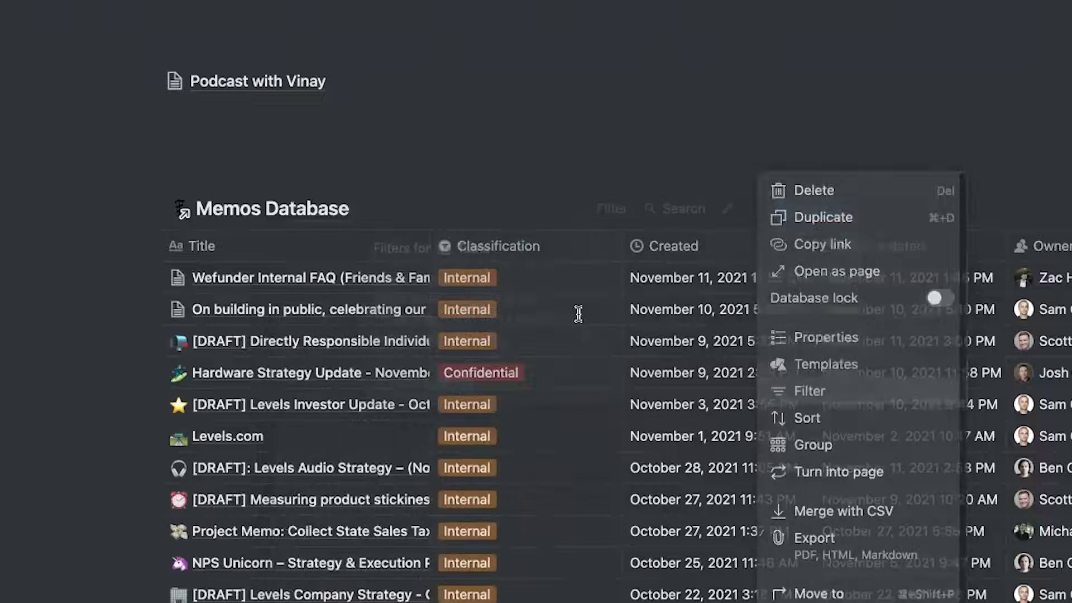
click(423, 388)
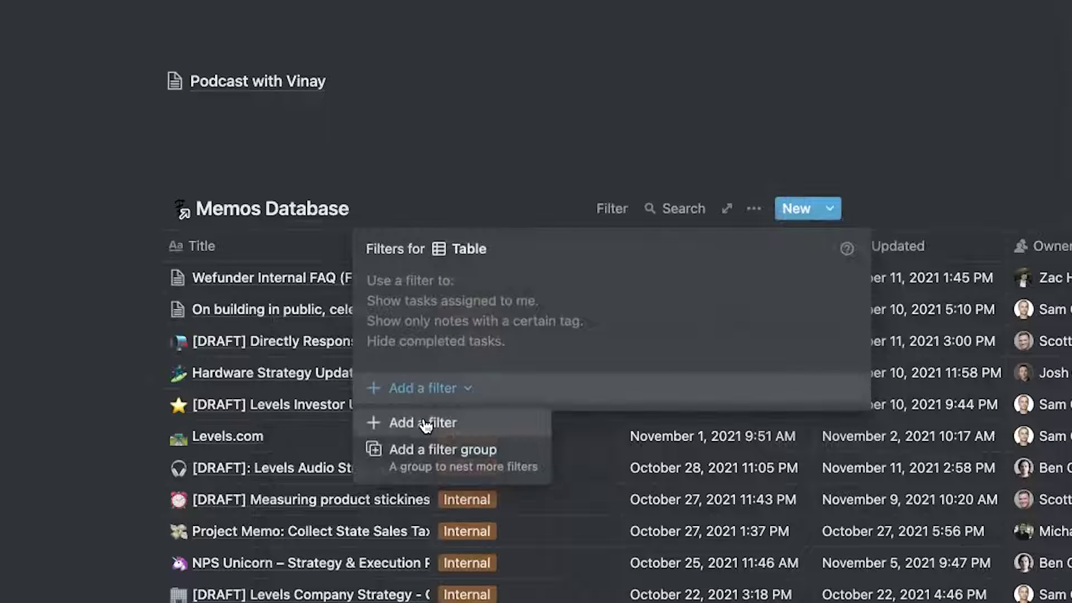
click(425, 423)
click(497, 286)
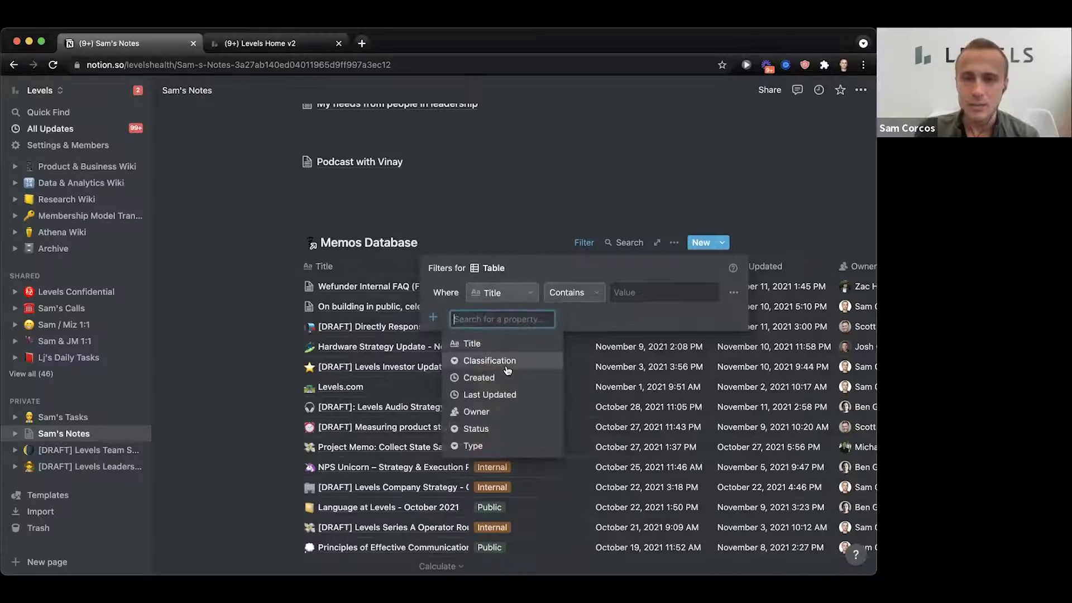
click(462, 395)
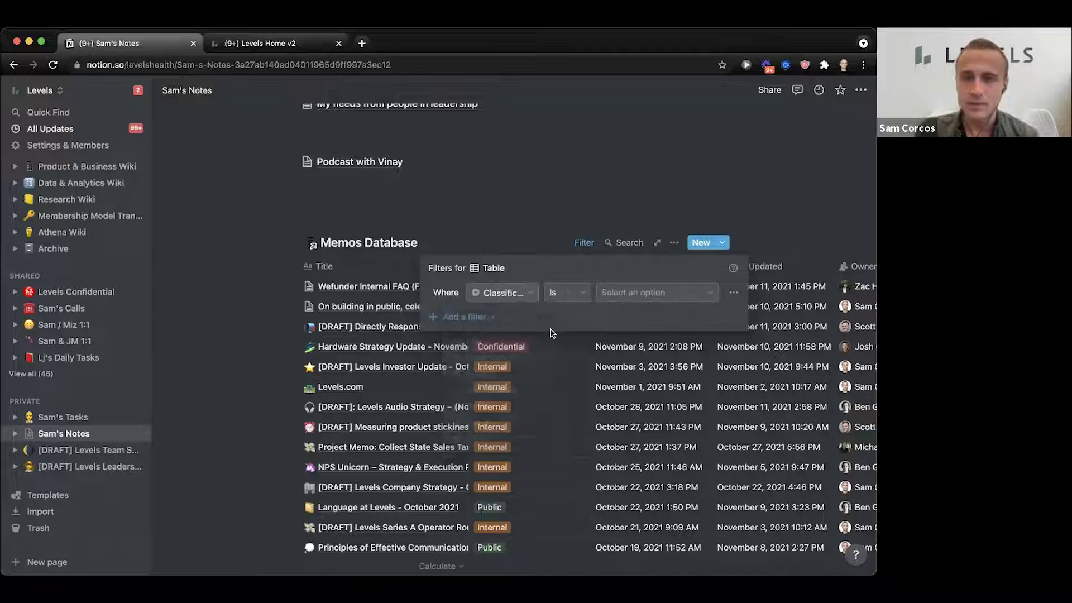
click(635, 294)
click(642, 366)
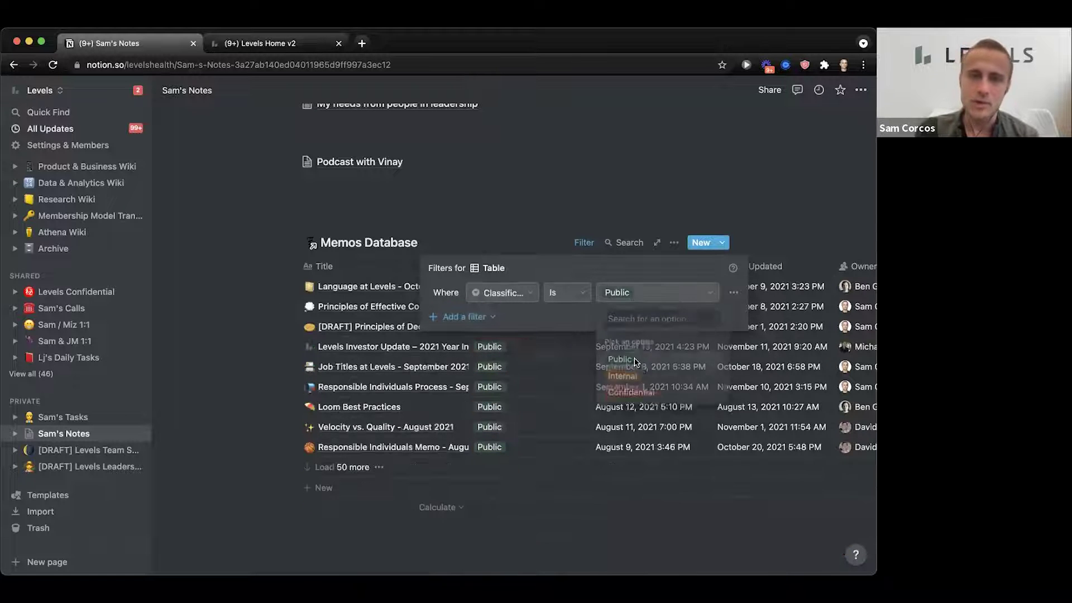
click(555, 229)
Step: Browse the list of public memos in the linked Memos Database
scroll(517, 359, down, 2)
scroll(517, 359, down, 10)
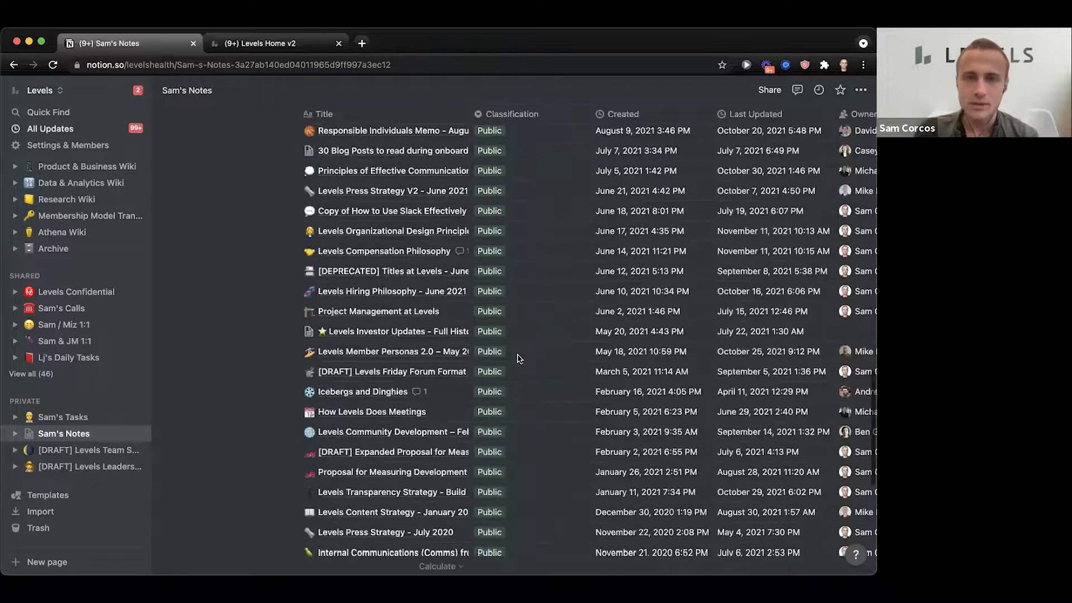
scroll(517, 359, up, 15)
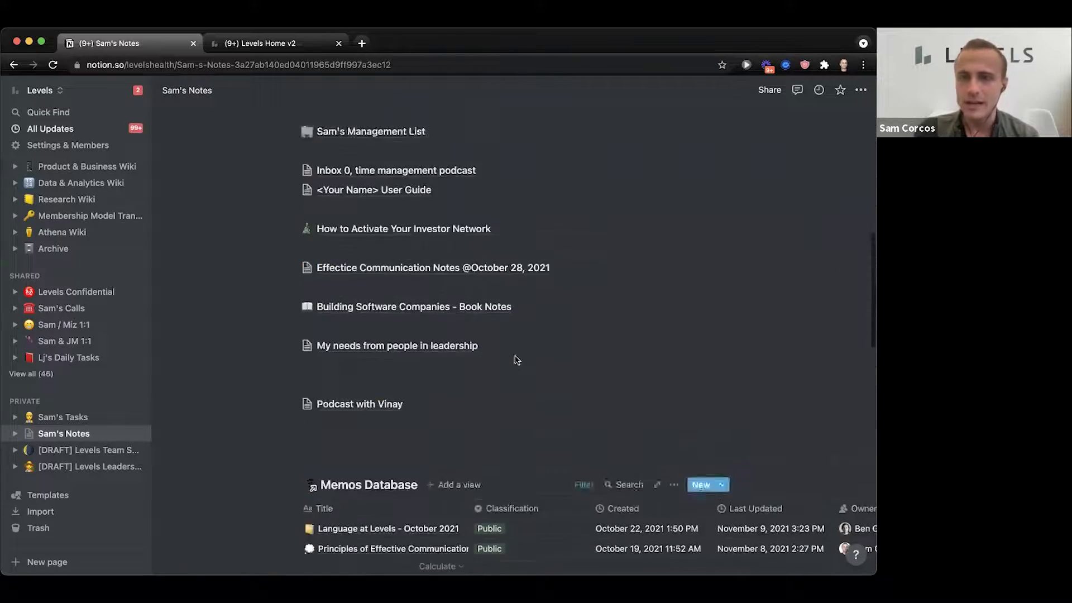
scroll(604, 255, down, 6)
scroll(677, 250, up, 1)
Step: Add a second filter so that Owner contains the notes page owner's name, alongside the Classification rule
click(674, 243)
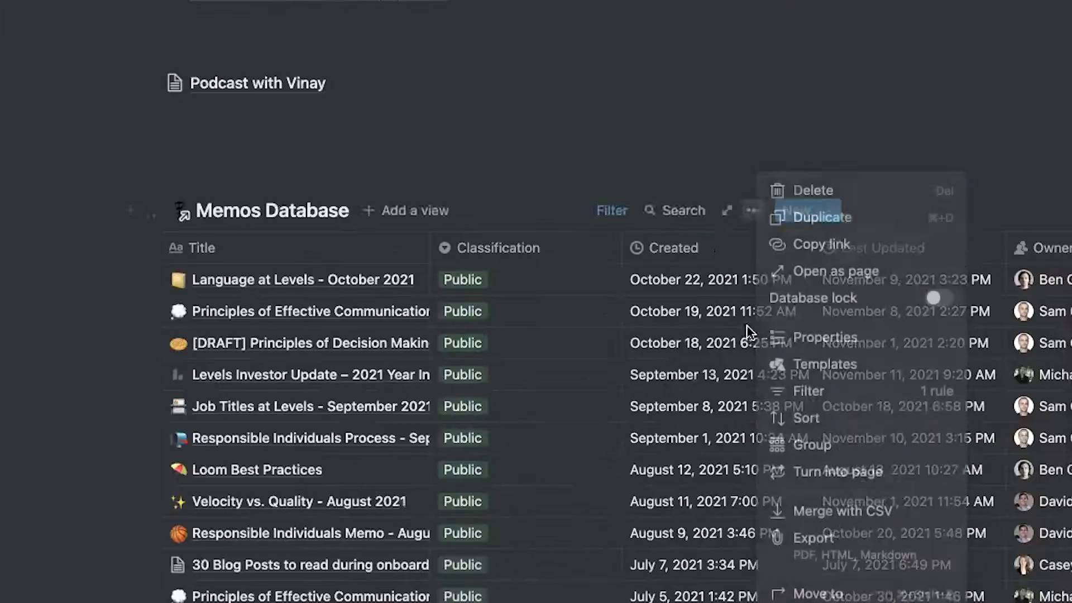
click(590, 251)
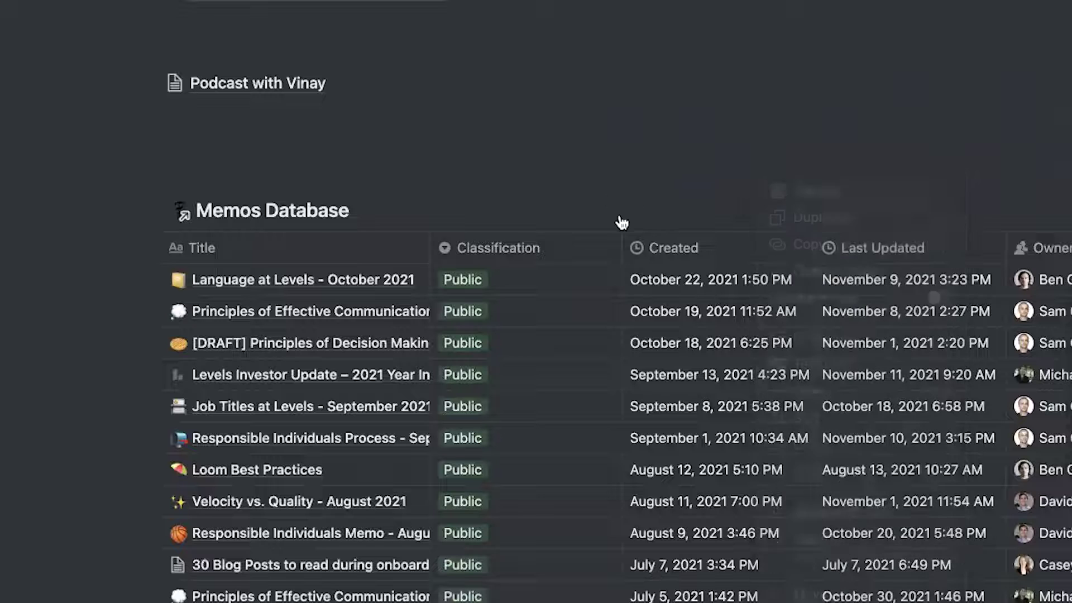
click(622, 211)
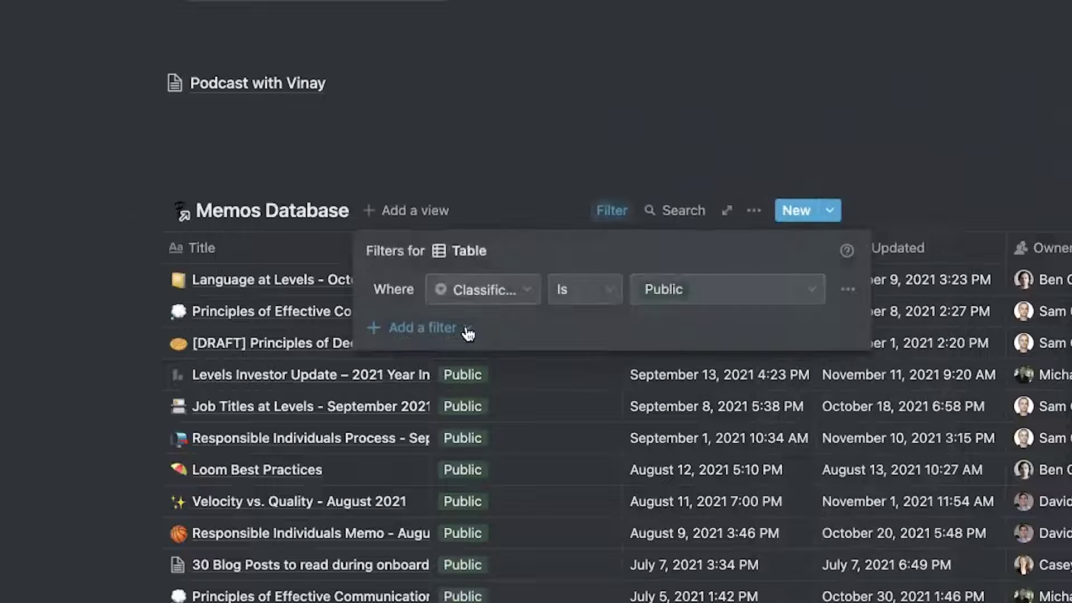
click(450, 327)
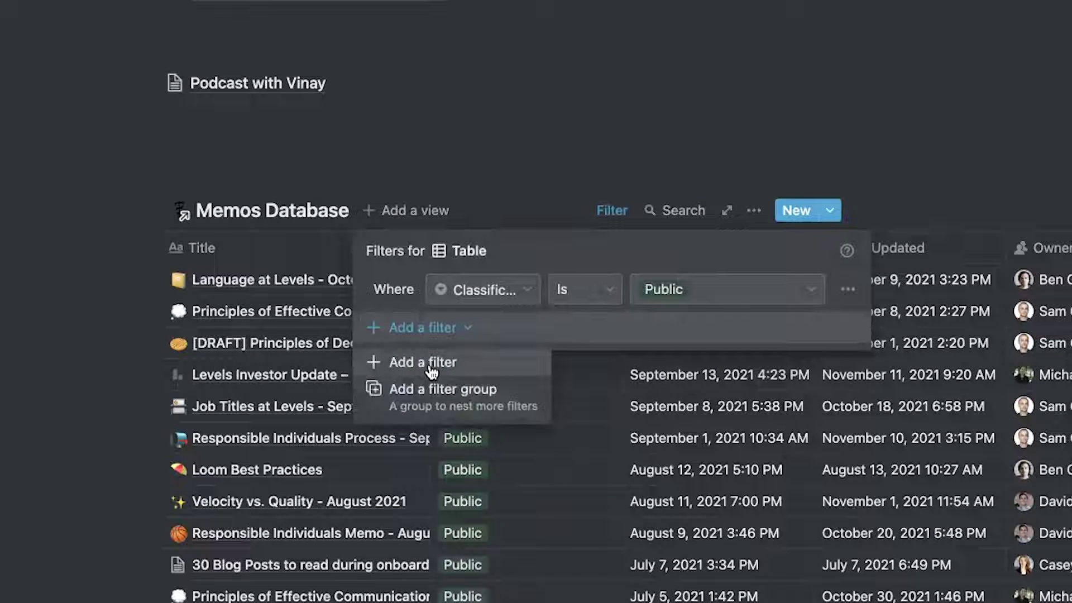
click(416, 363)
click(502, 330)
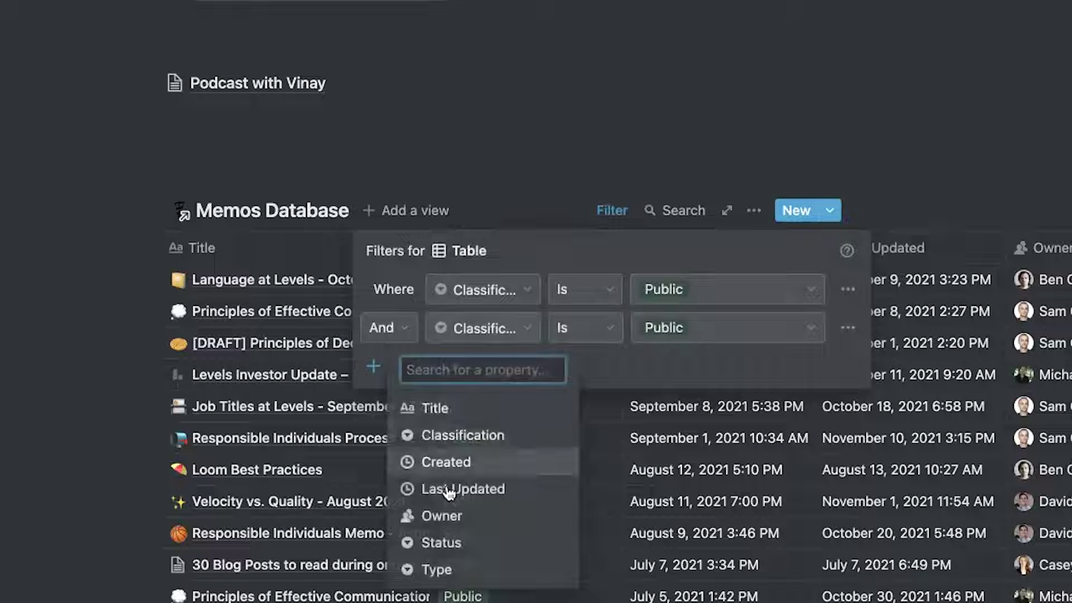
click(491, 515)
click(702, 330)
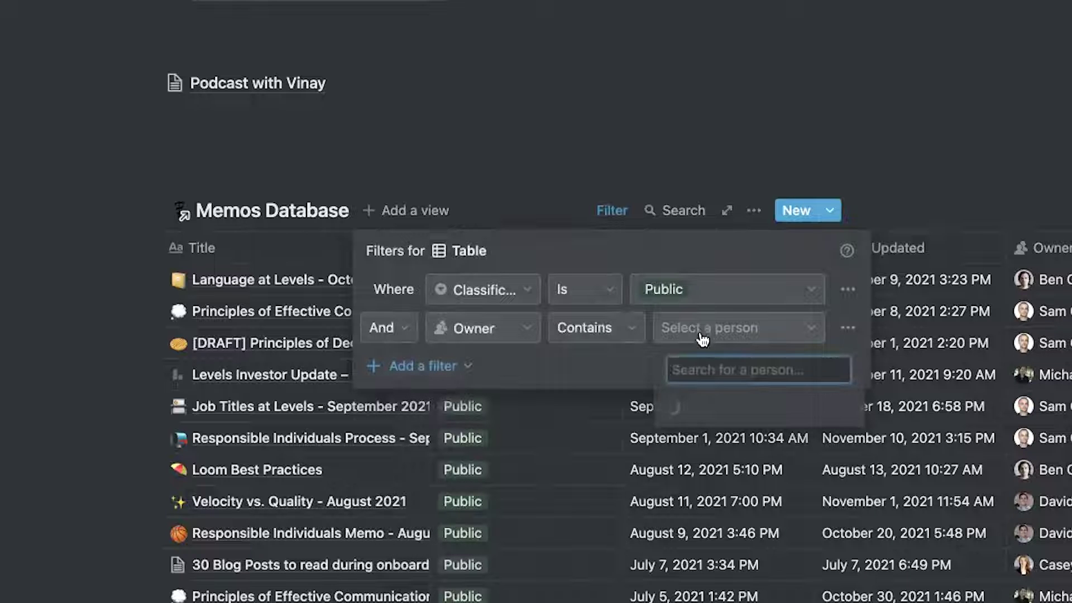
text(sam)
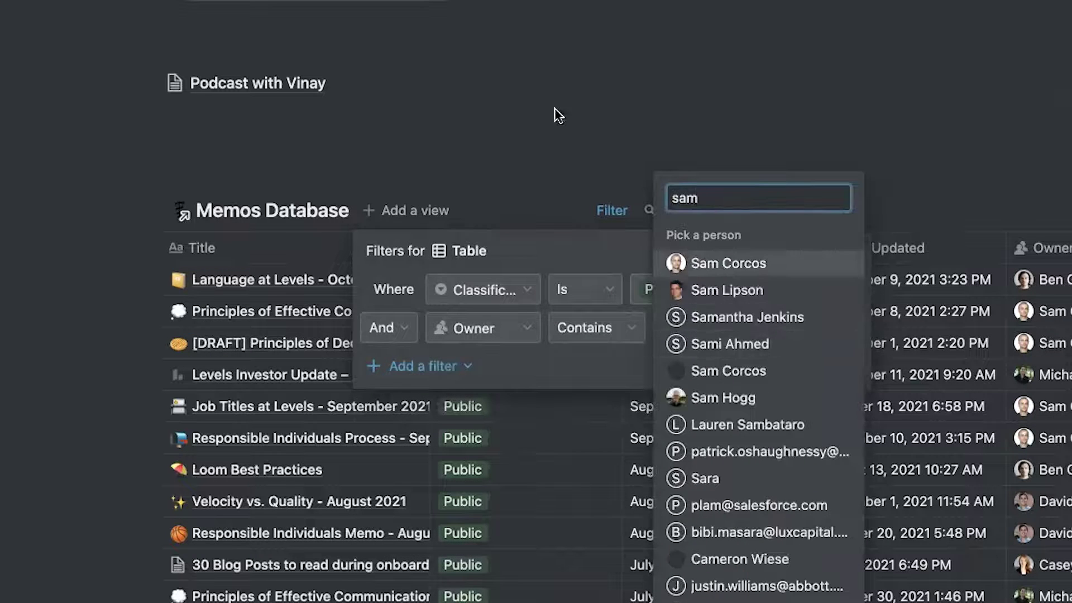
key(Return)
key(Escape)
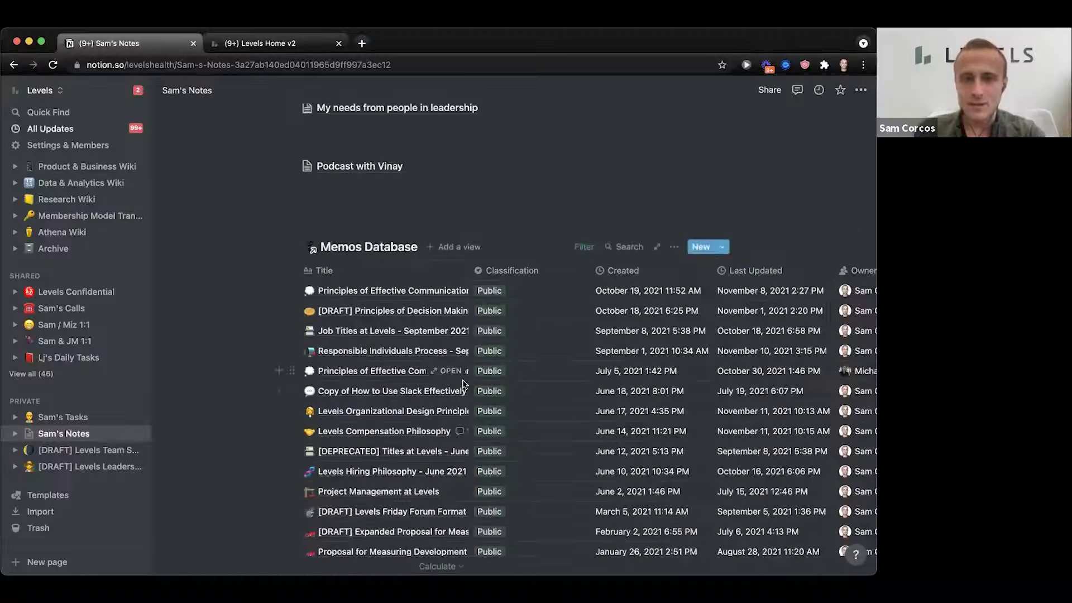
scroll(463, 384, down, 2)
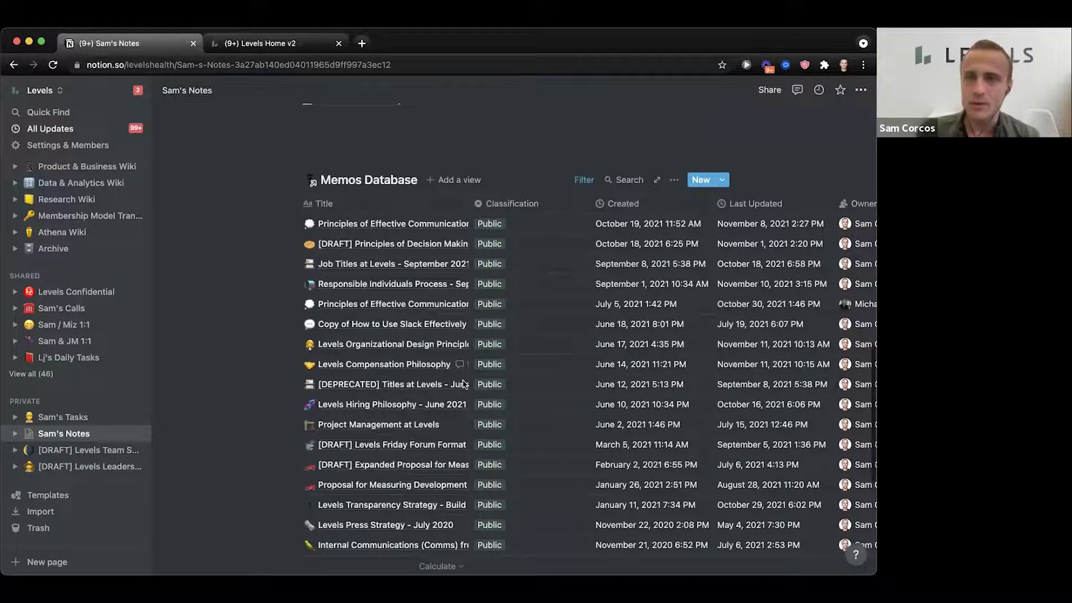
Step: Search the workspace for "meeting" and open the Meeting Notes database under Memos & Meetings
key(super+p)
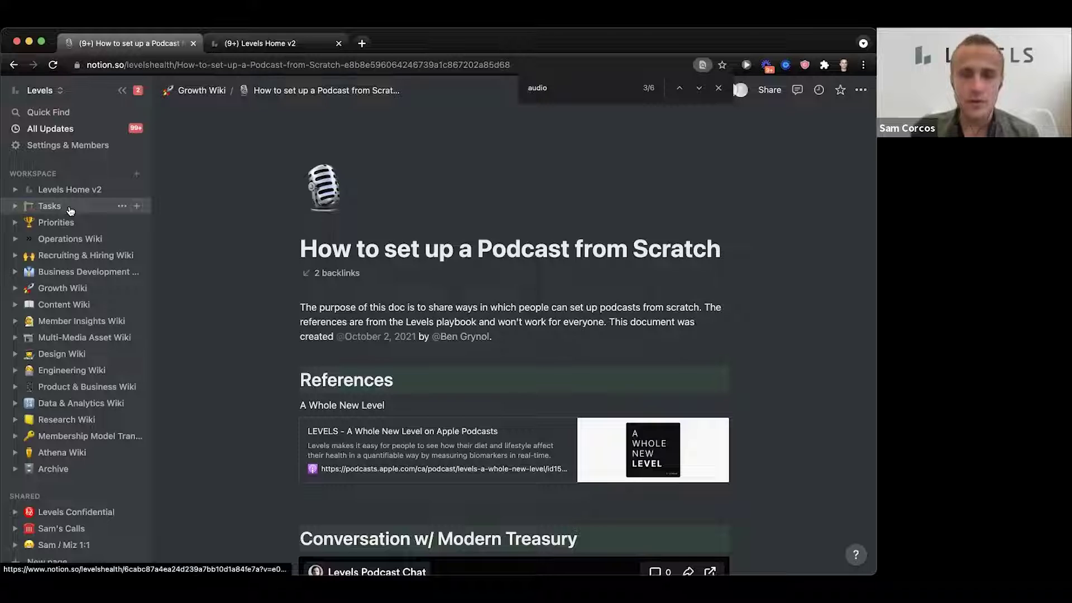
key(super+p)
text(meeting)
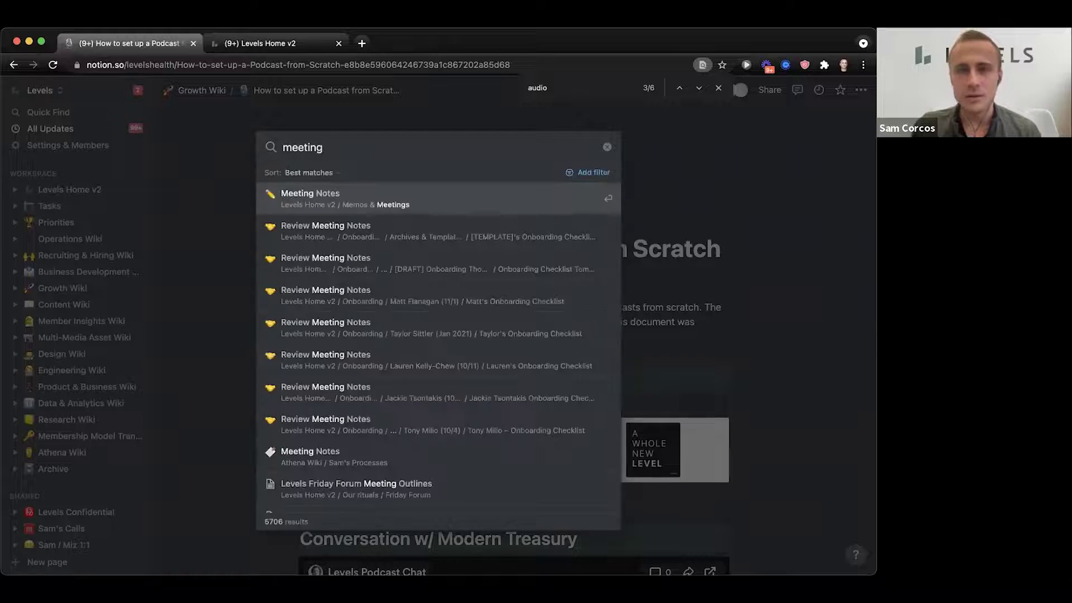
key(Return)
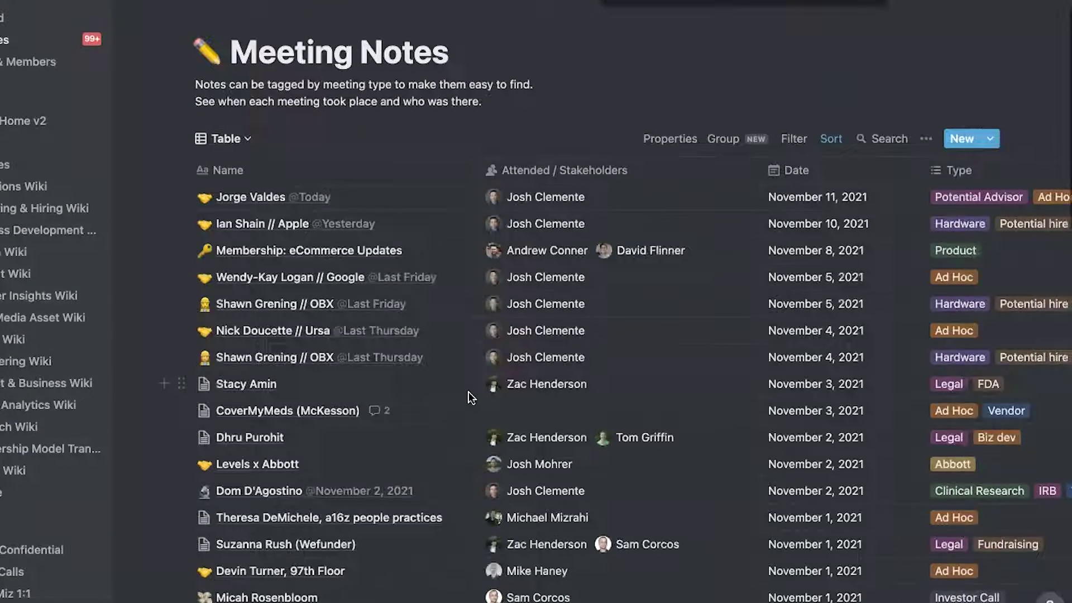
Step: Browse the Meeting Notes table to examine its attendees, dates and meeting types
scroll(421, 395, down, 15)
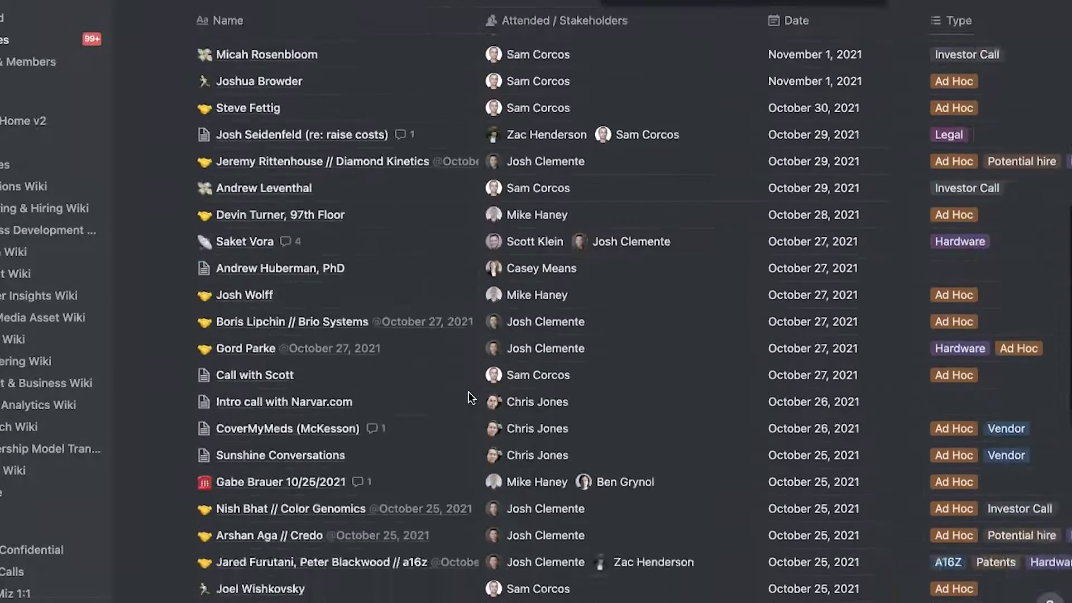
scroll(471, 397, down, 20)
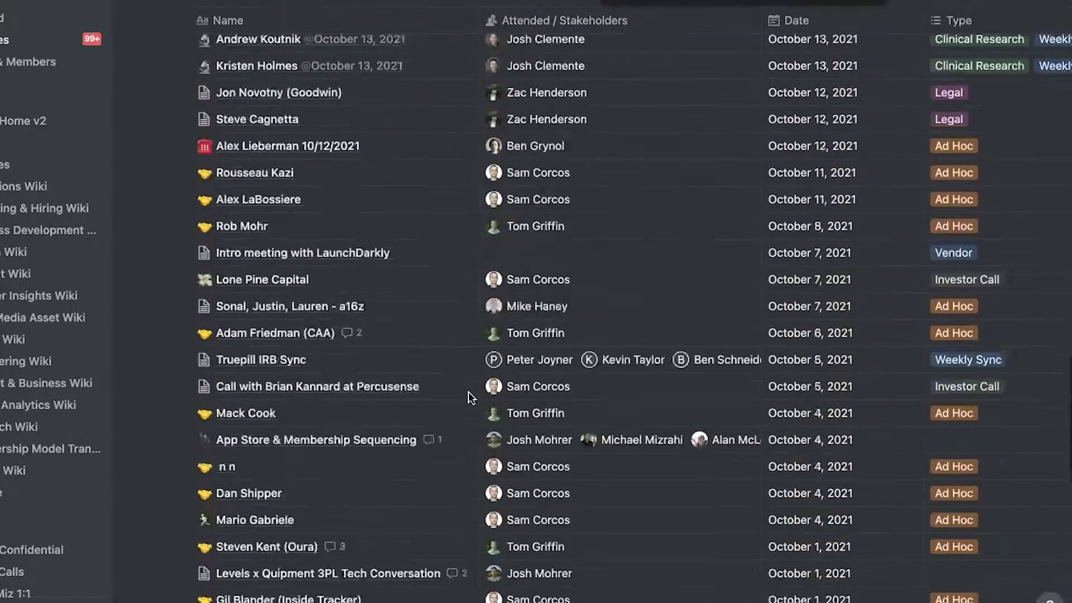
scroll(472, 397, down, 5)
scroll(472, 397, up, 20)
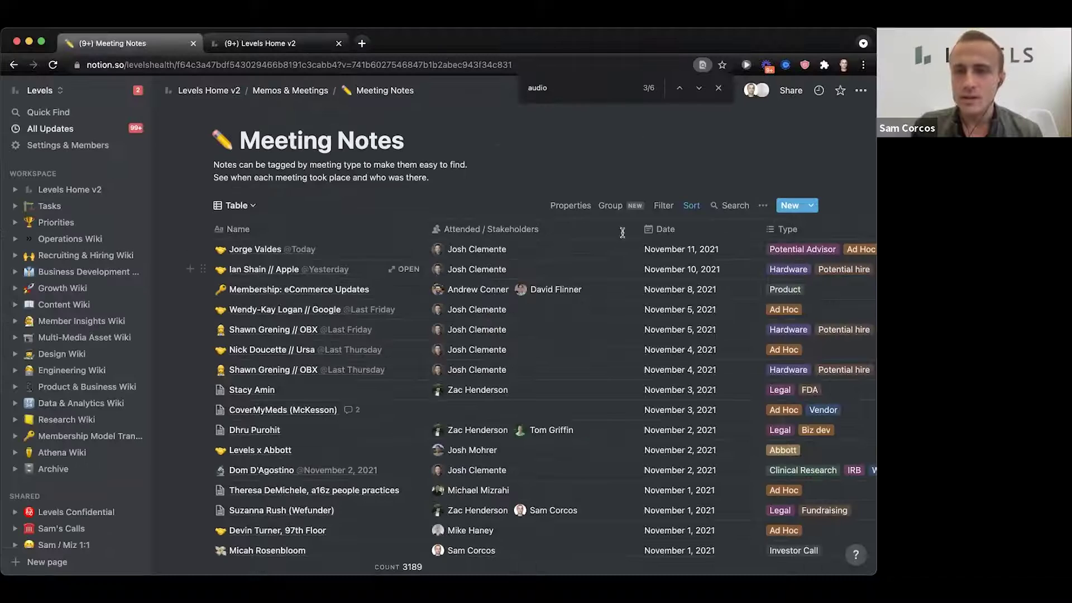
scroll(739, 177, right, 3)
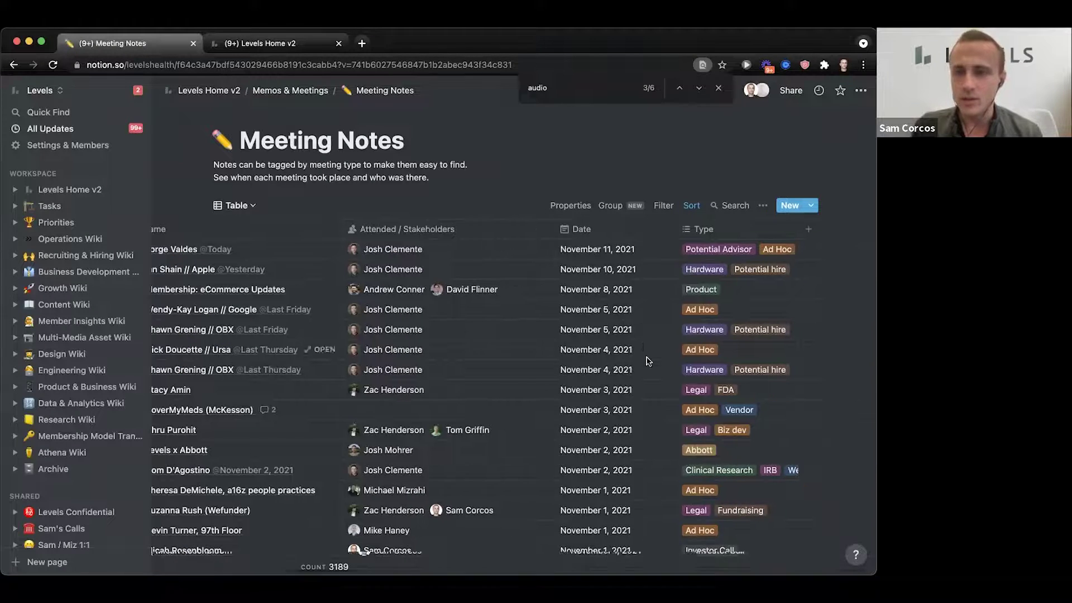
scroll(647, 361, left, 3)
scroll(373, 327, down, 5)
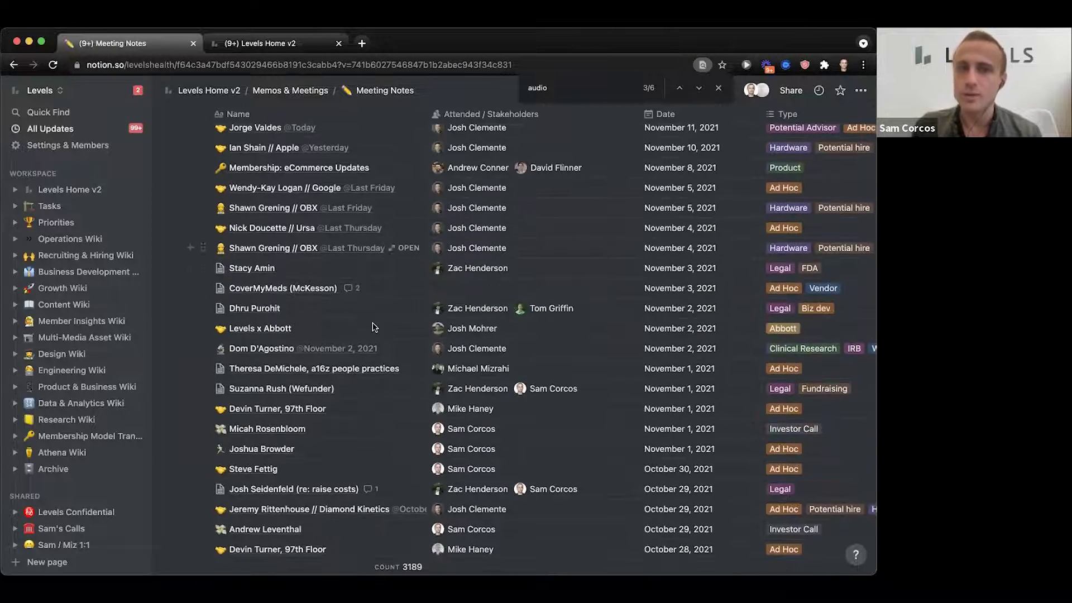
Step: Look through the Meeting Notes entries and the tags in their Type column
scroll(373, 327, down, 2)
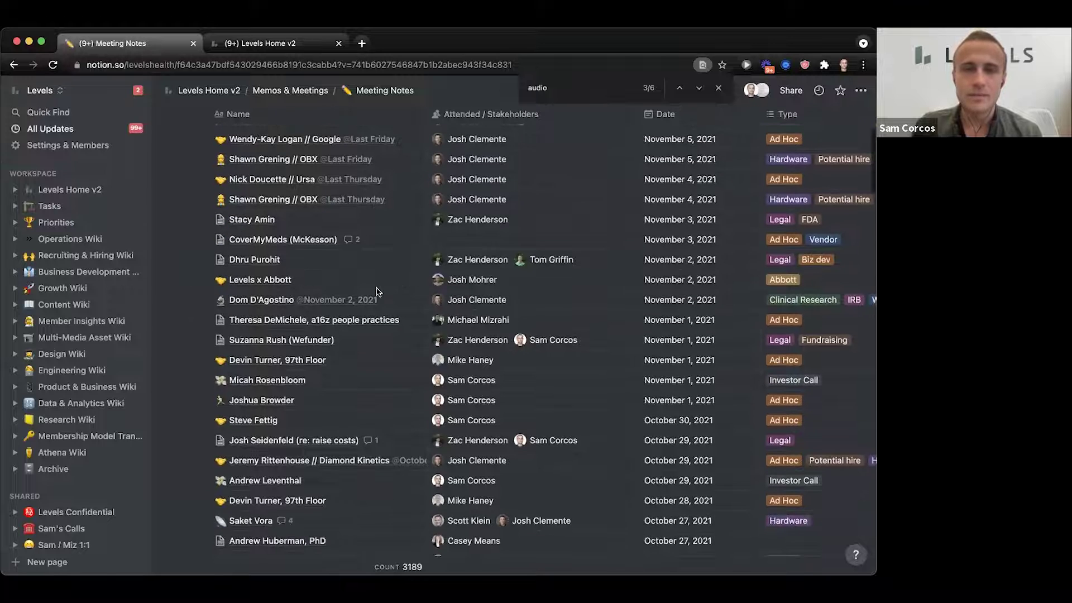
click(403, 220)
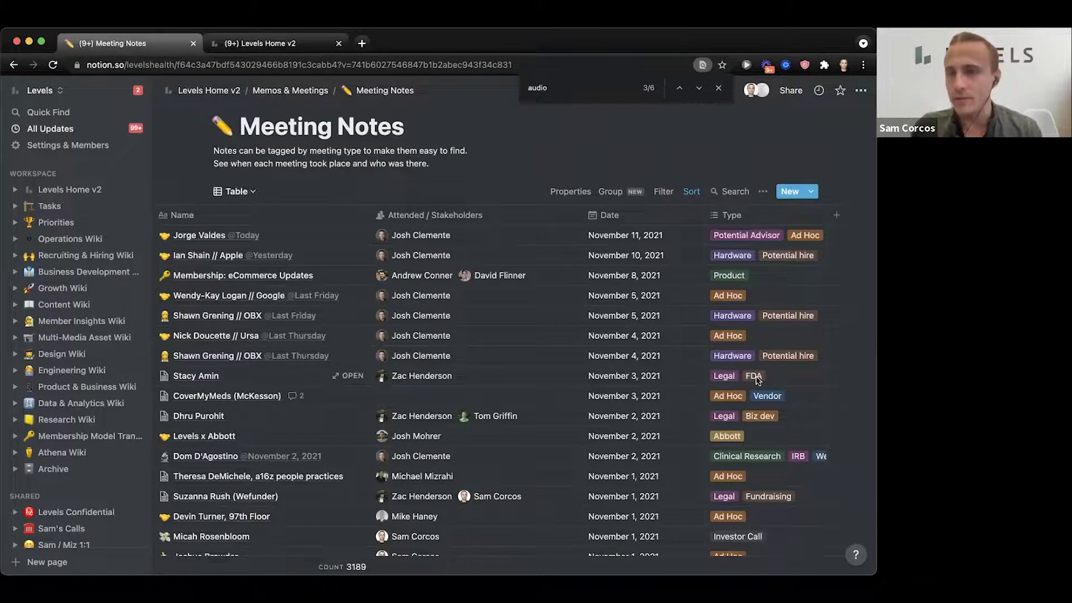
scroll(758, 380, down, 10)
scroll(753, 377, up, 10)
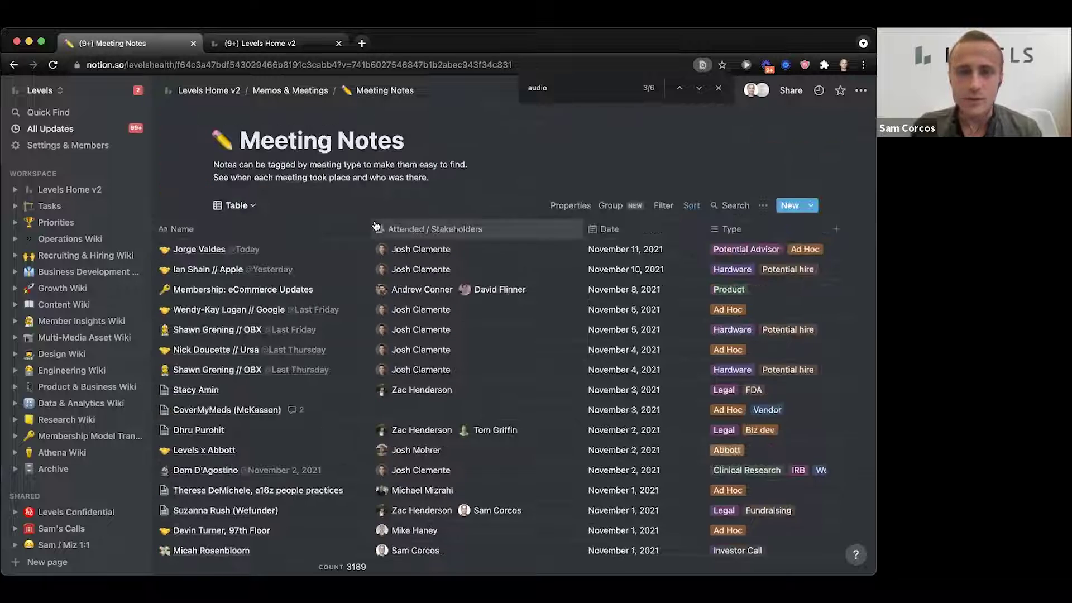
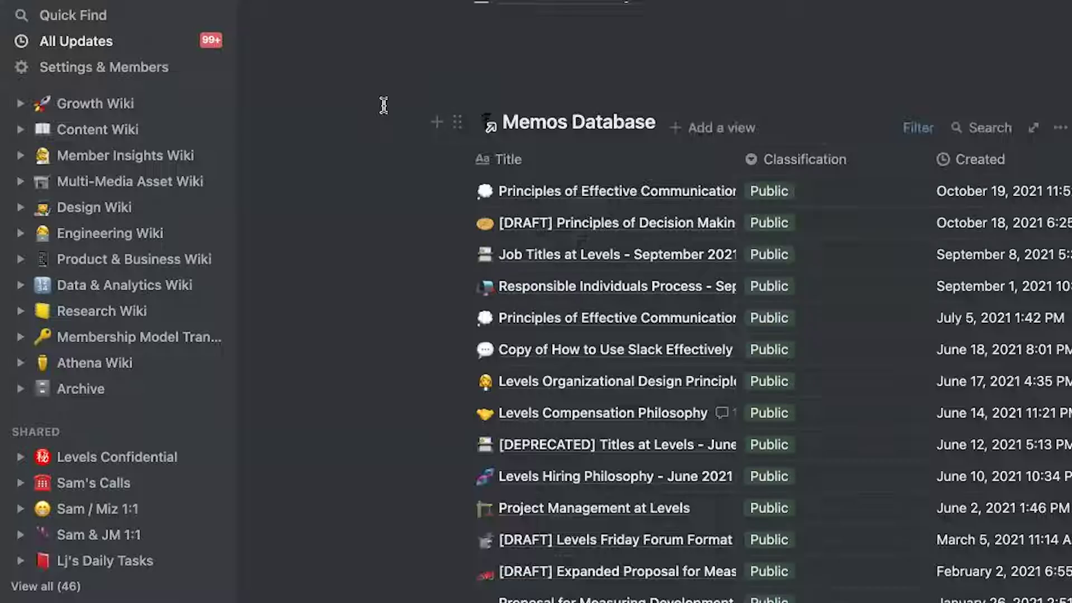
Step: Open the Content Wiki and look through its Levels Editorial Calendar board
scroll(383, 105, up, 3)
scroll(159, 133, up, 3)
scroll(159, 133, up, 1)
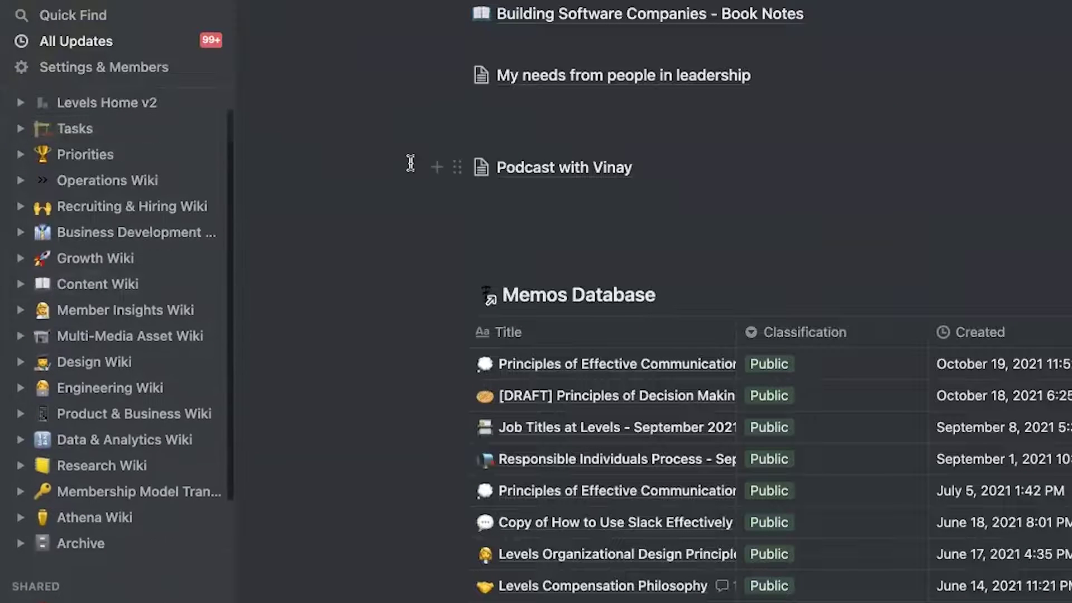
click(130, 283)
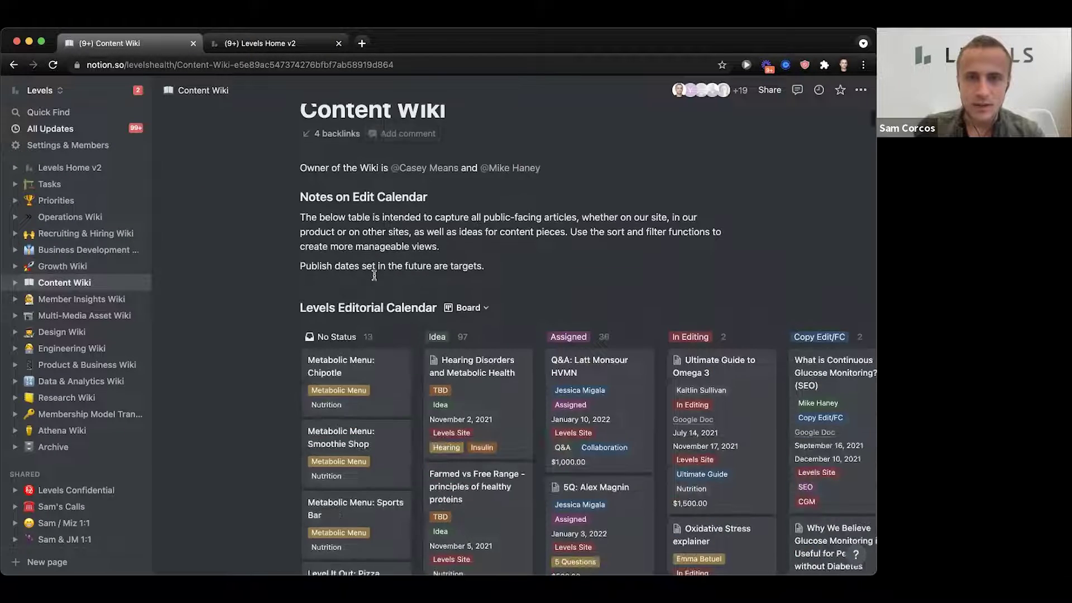
scroll(586, 279, down, 5)
scroll(374, 279, down, 20)
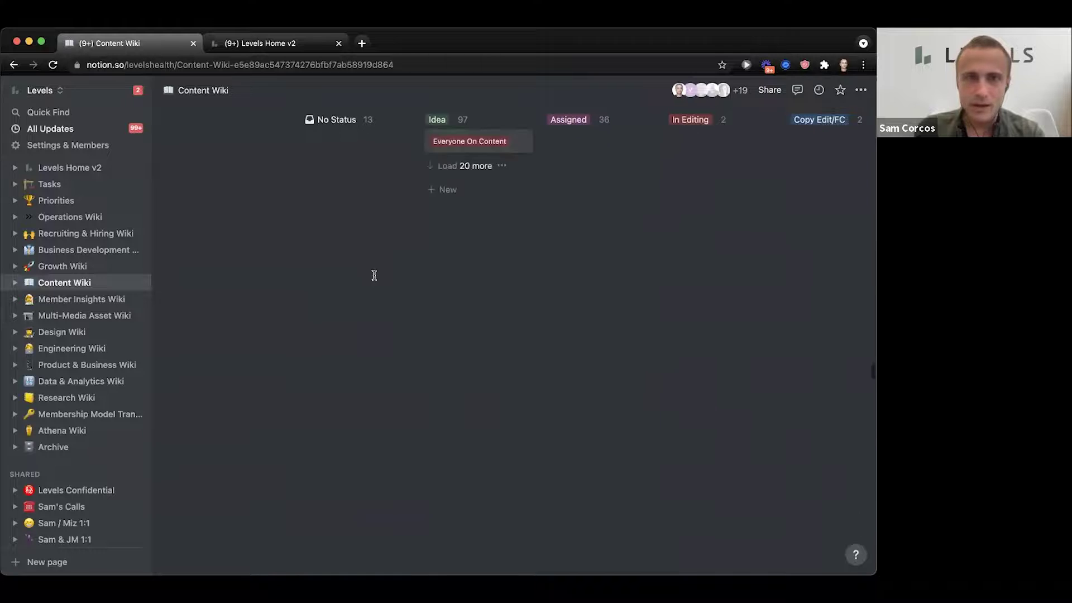
scroll(374, 275, up, 20)
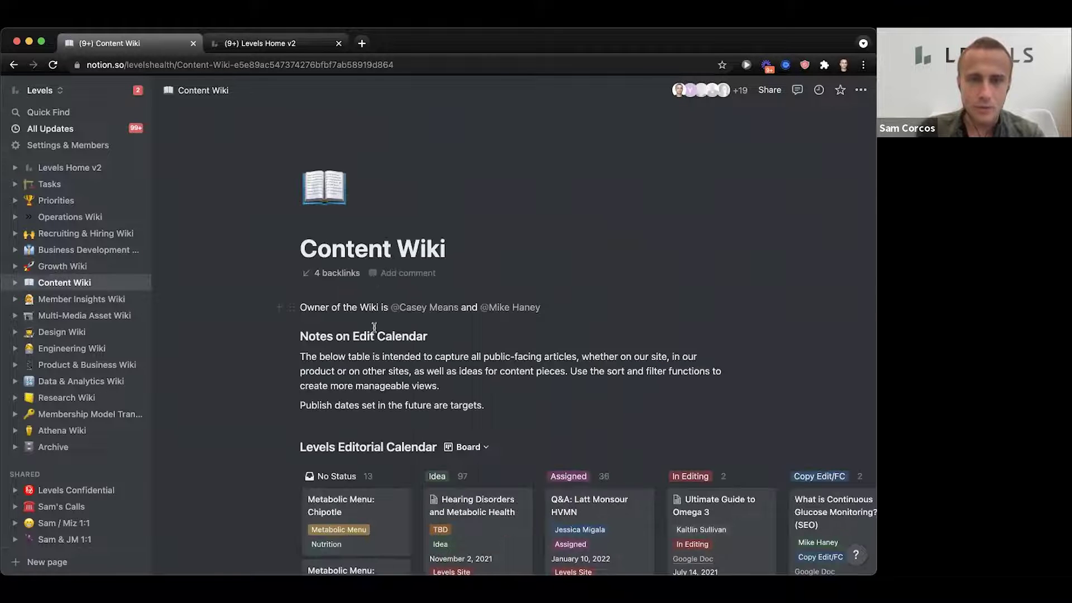
Step: Open the Multi-Media Asset Wiki and look through its Video and Photo sections
click(96, 315)
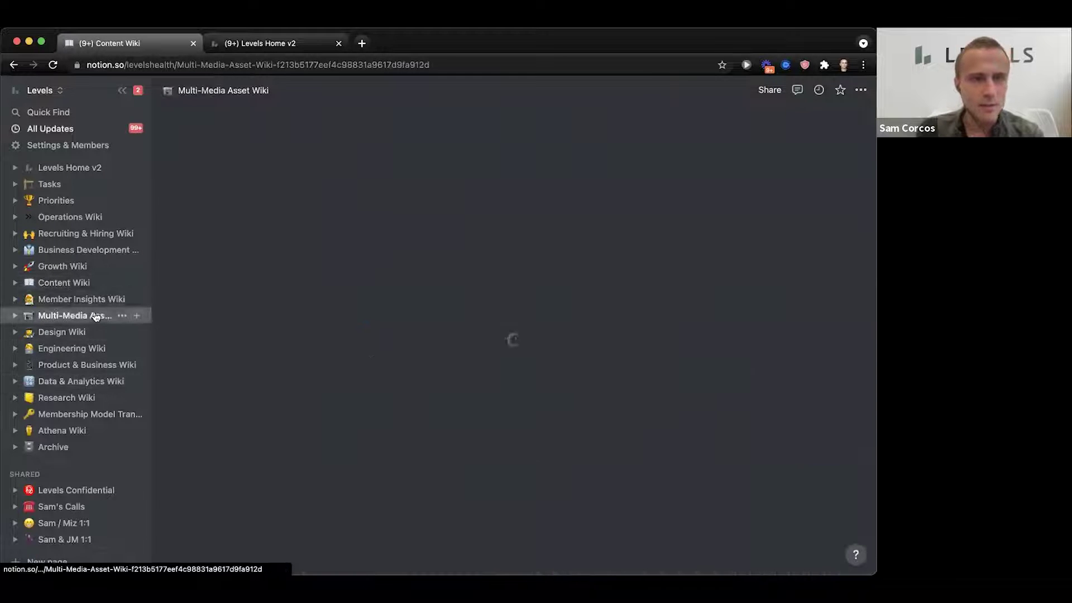
scroll(448, 344, down, 12)
scroll(448, 345, down, 5)
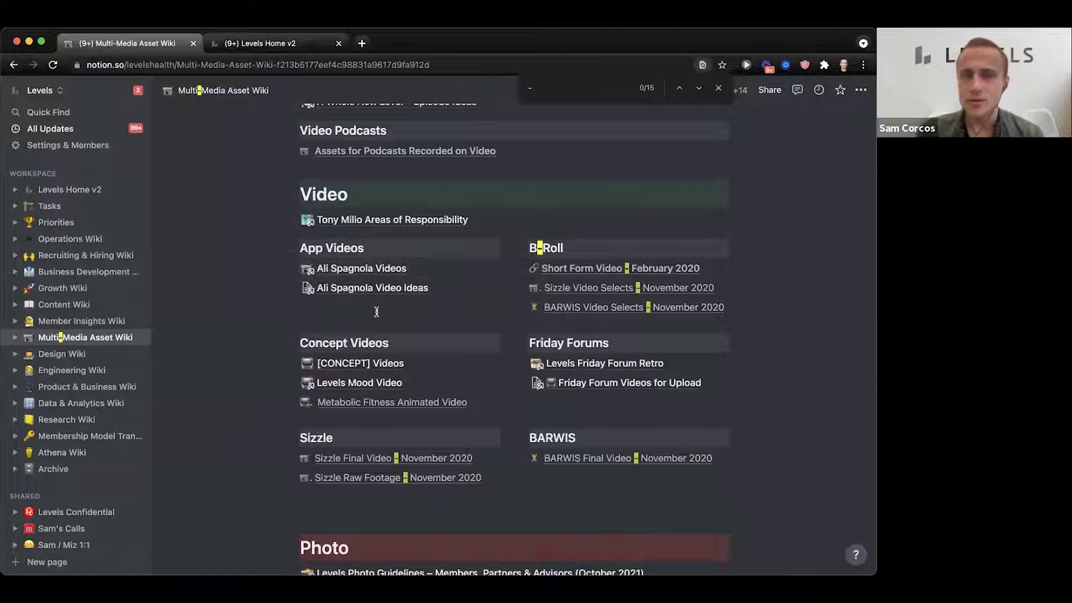
scroll(382, 333, down, 5)
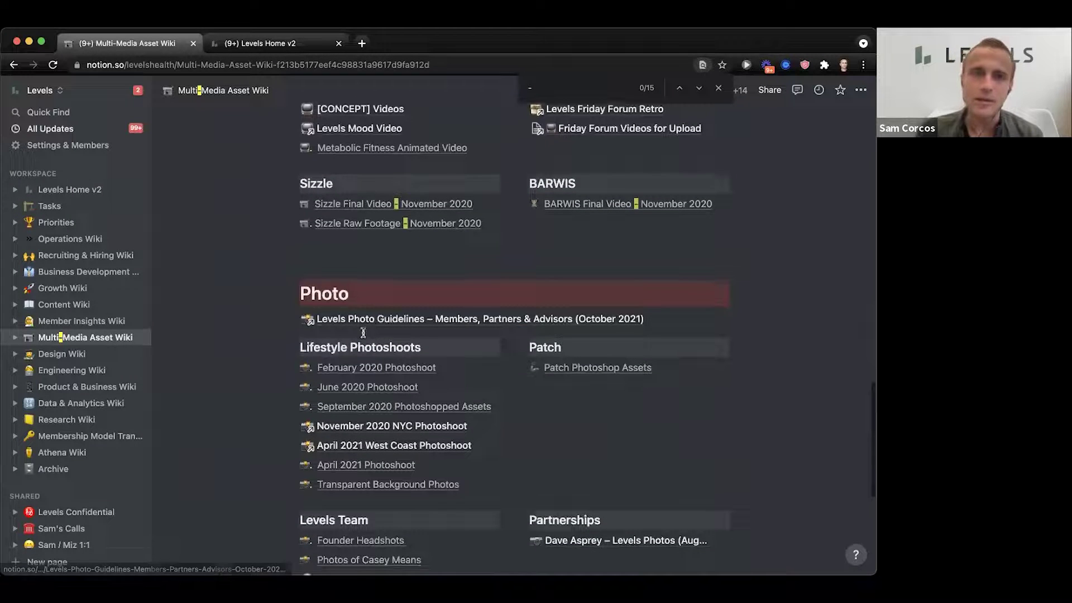
Step: Open the Growth Wiki and insert a page mention for "transparency" directly under the Audio heading
click(91, 289)
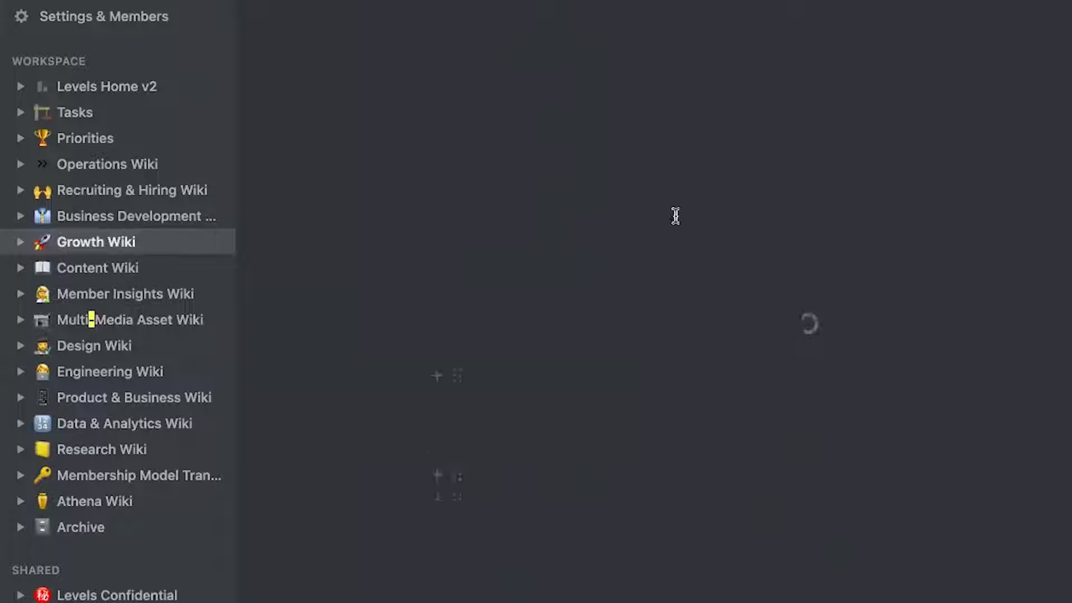
scroll(694, 310, down, 15)
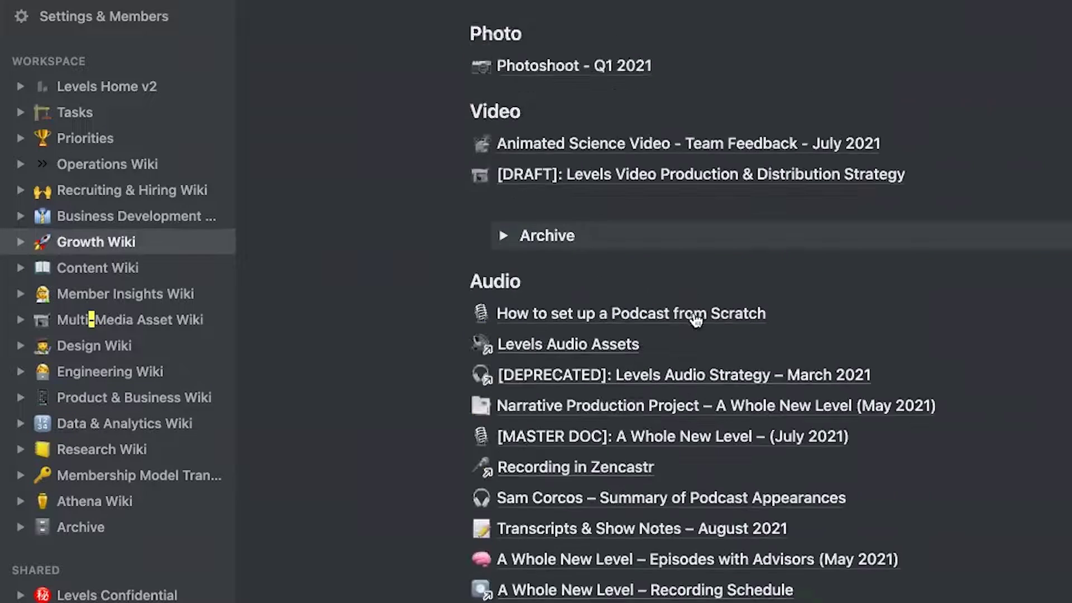
key(Return)
text(@)
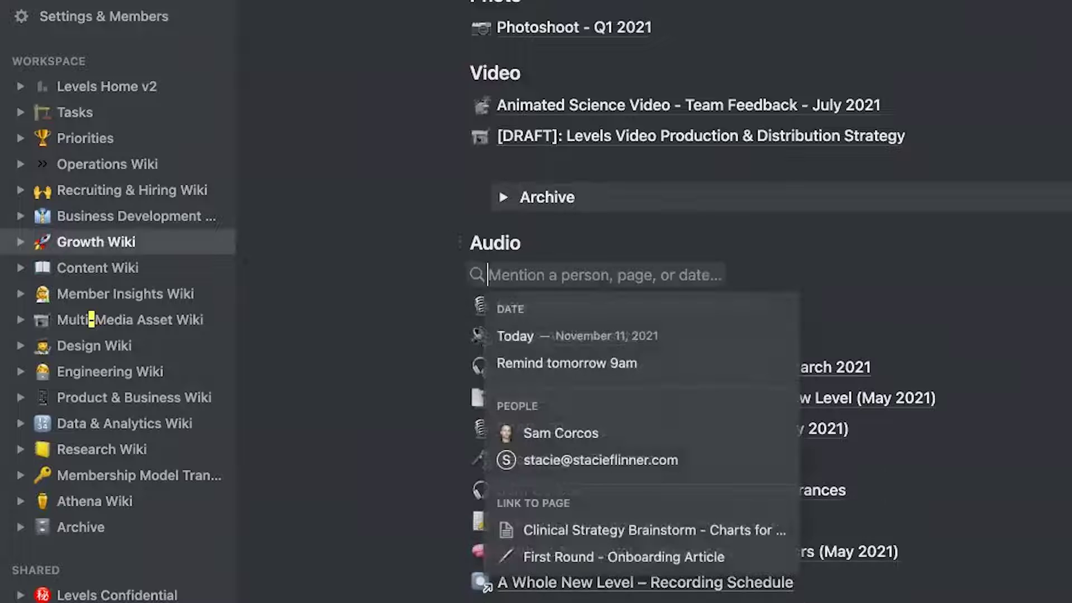
text(transparency)
key(Return)
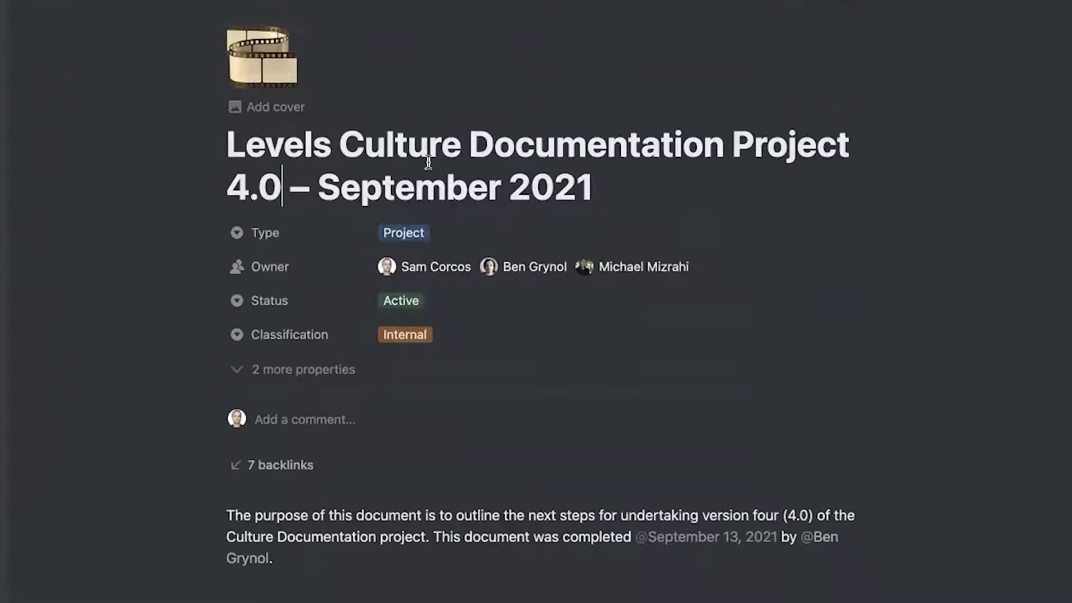
Step: Add "(v4)" after "4.0" in the title of the Levels Culture Documentation Project page
text((v4)
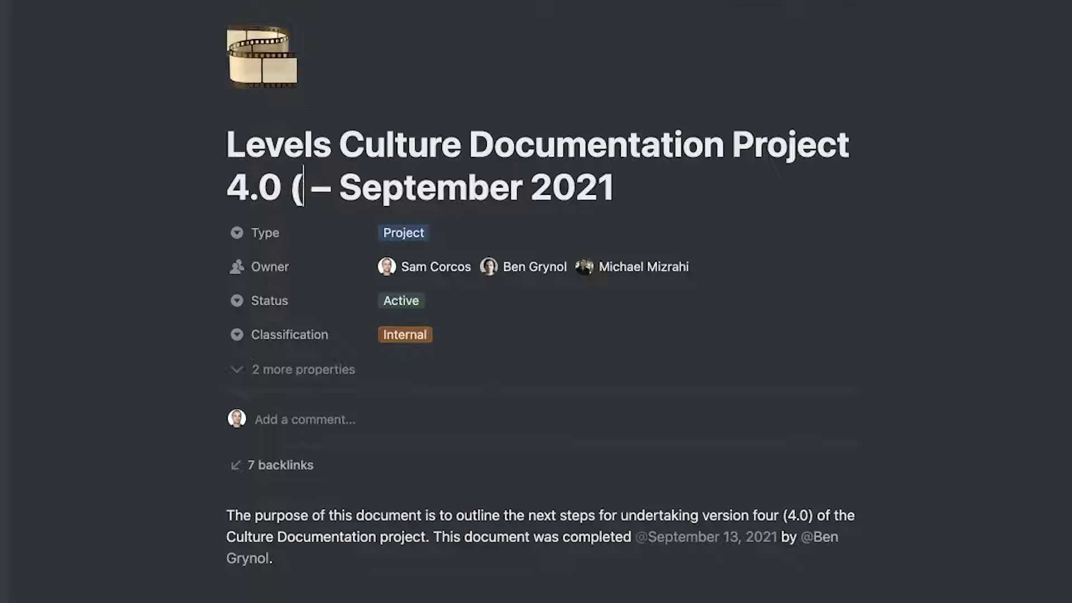
text())
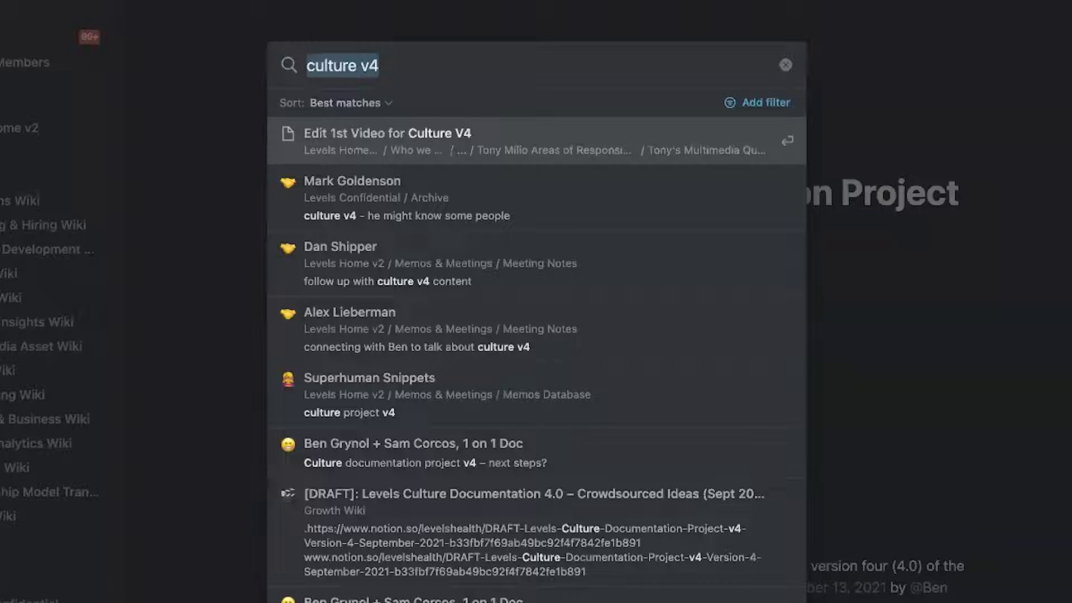
Step: Search the workspace for "tra", open the Levels Transparency Strategy memo and highlight the keywords in its title
text(tra)
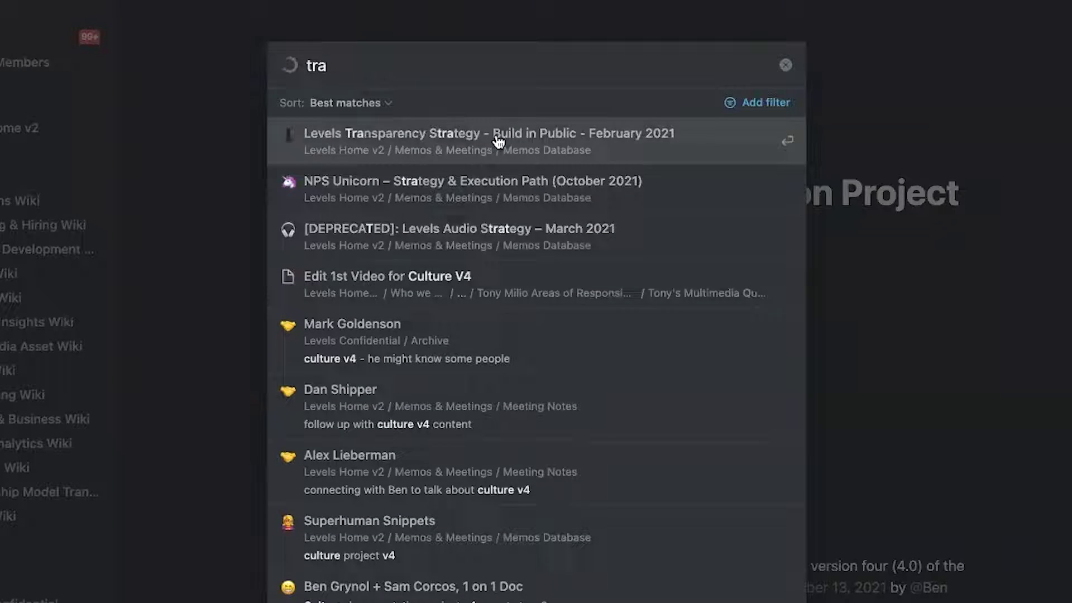
click(498, 139)
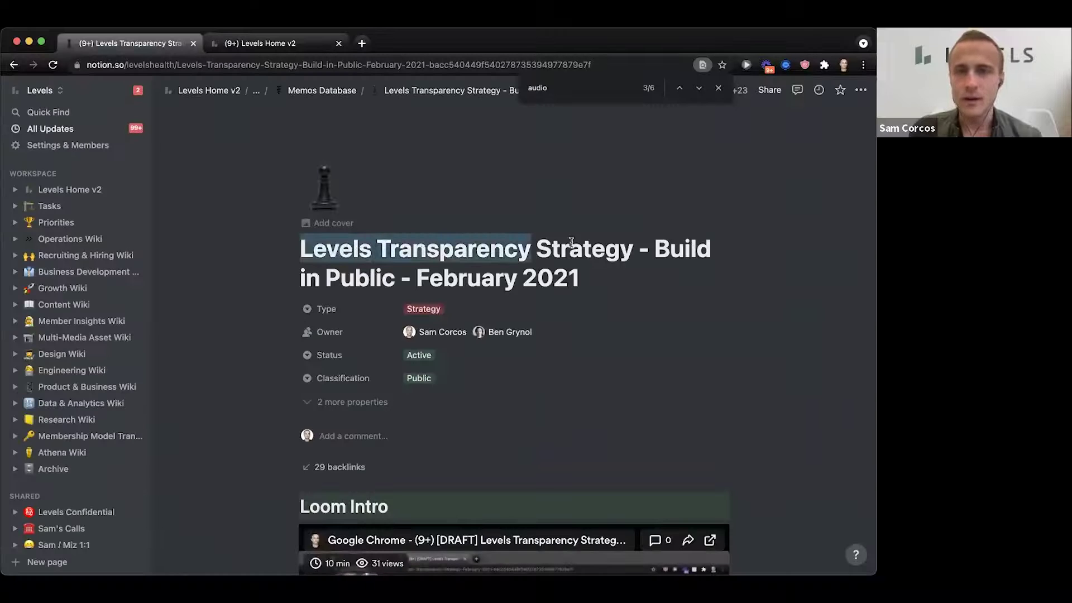
click(570, 248)
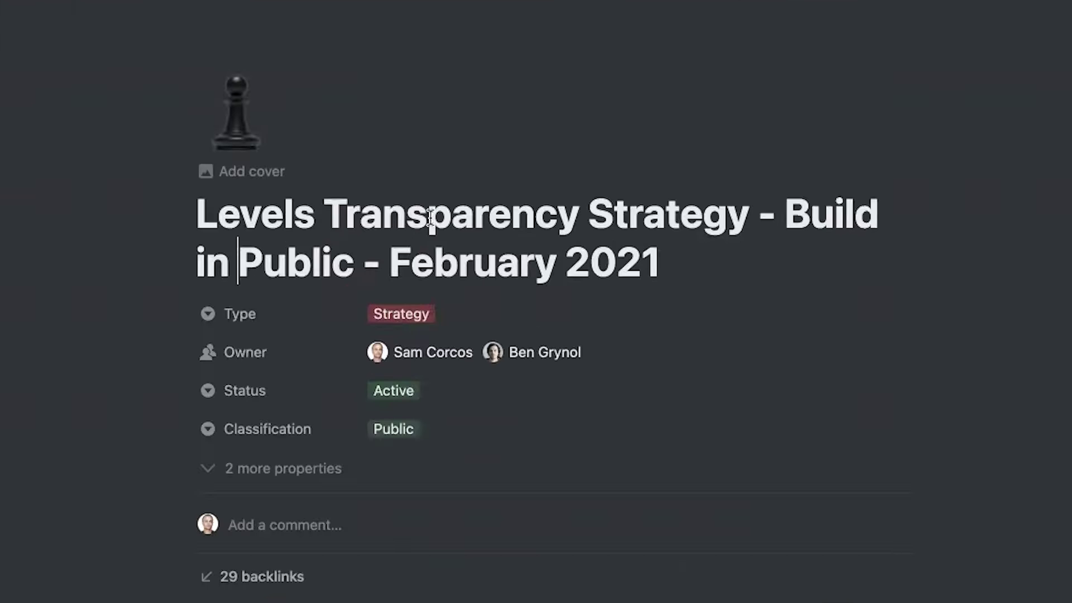
double_click(408, 214)
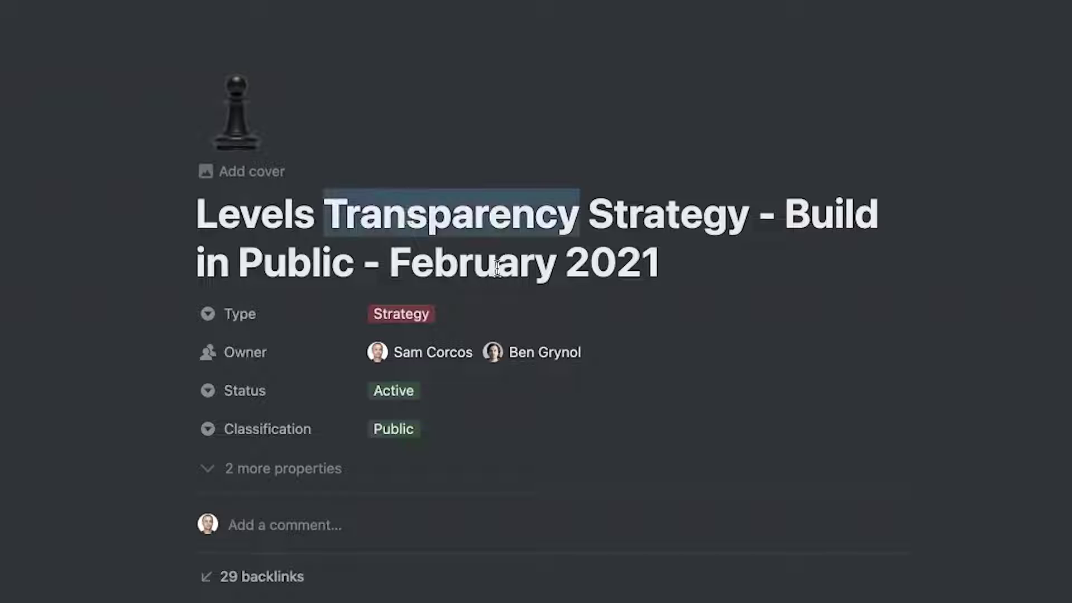
double_click(497, 268)
click(639, 249)
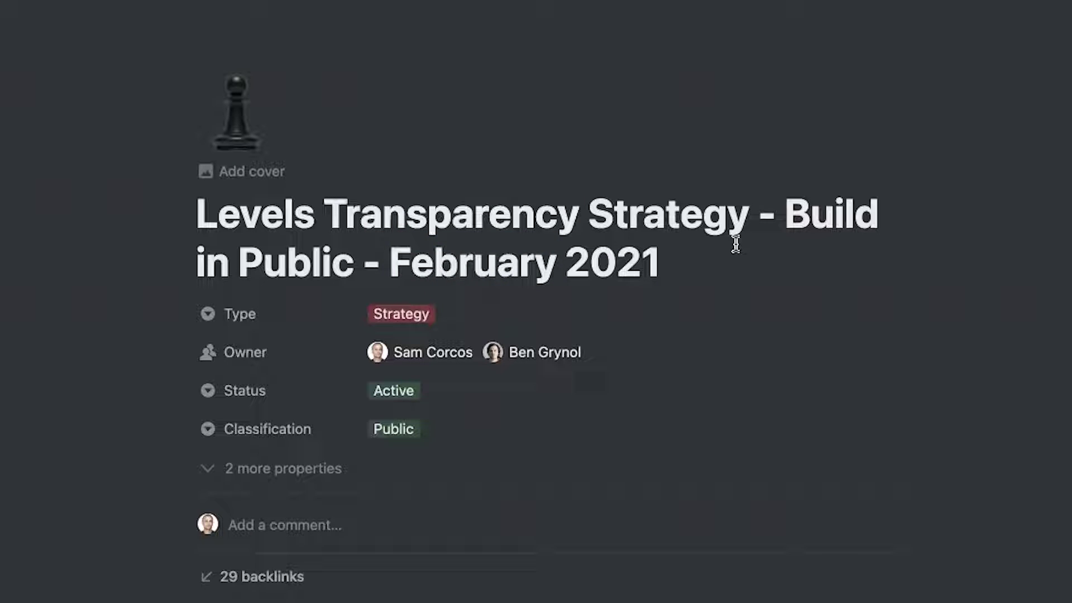
Step: Search the workspace for "build in public" and open the top match
key(super+p)
text(tra)
key(BackSpace)
key(BackSpace)
key(BackSpace)
text(build )
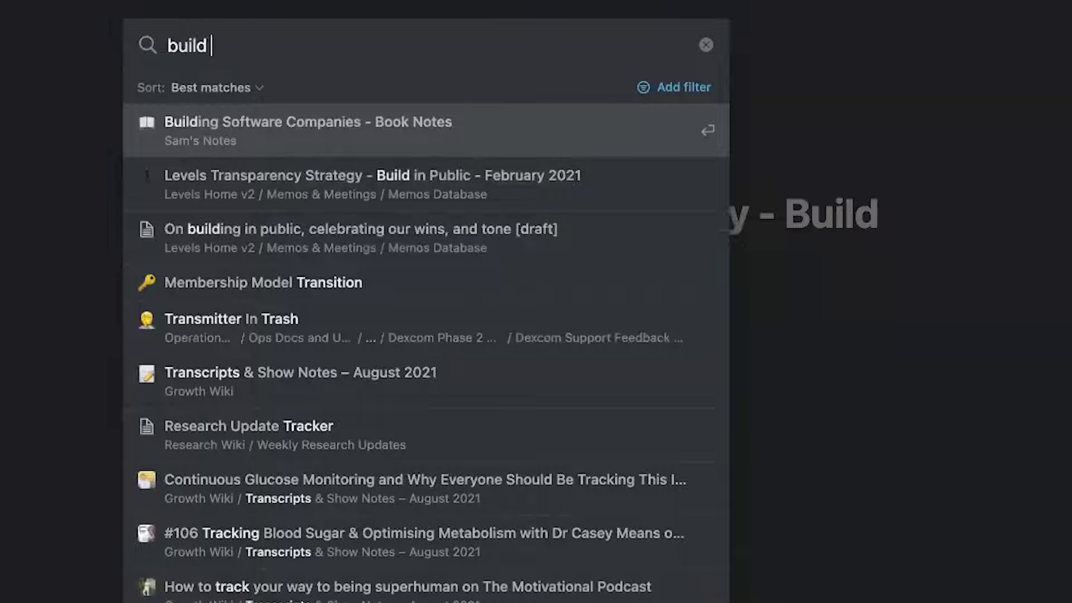
text(in public)
key(Return)
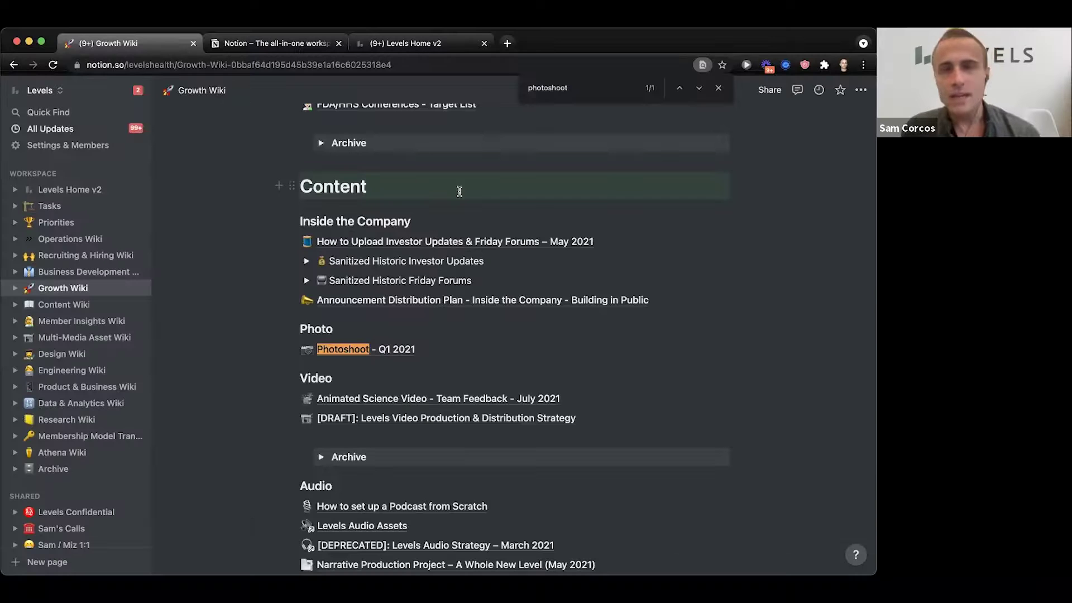
Step: View the How to Upload Investor Updates & Friday Forums page from the Growth Wiki's Content section and return to the wiki
click(459, 191)
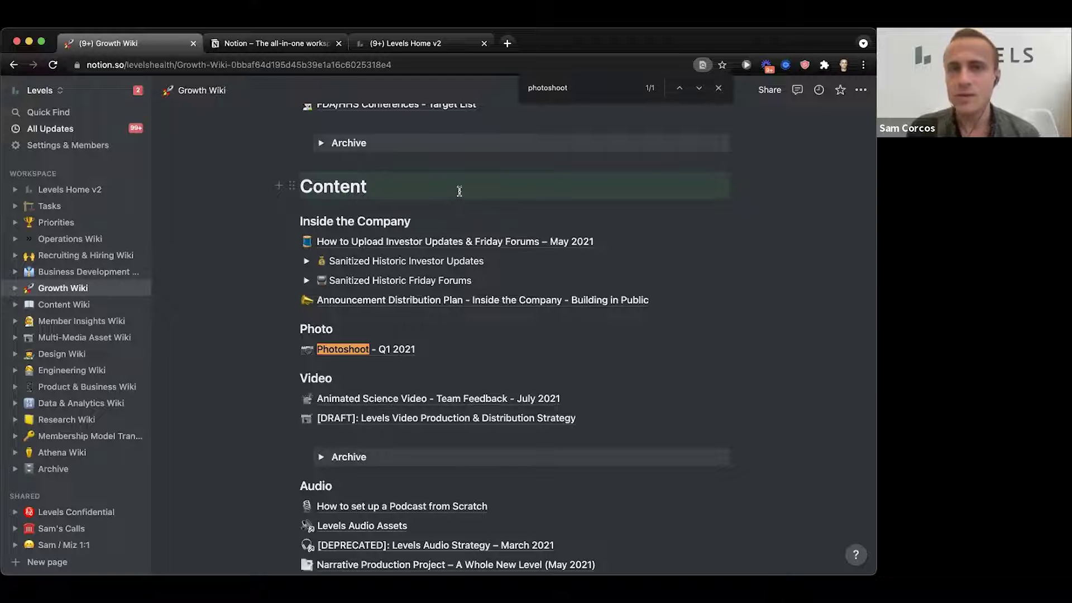
scroll(459, 191, down, 5)
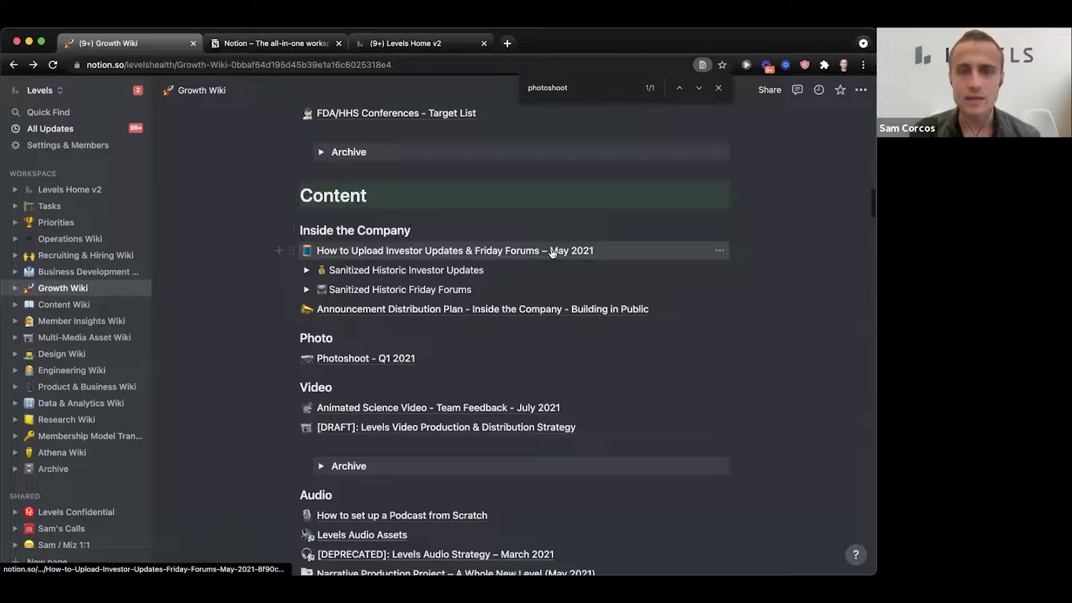
click(554, 251)
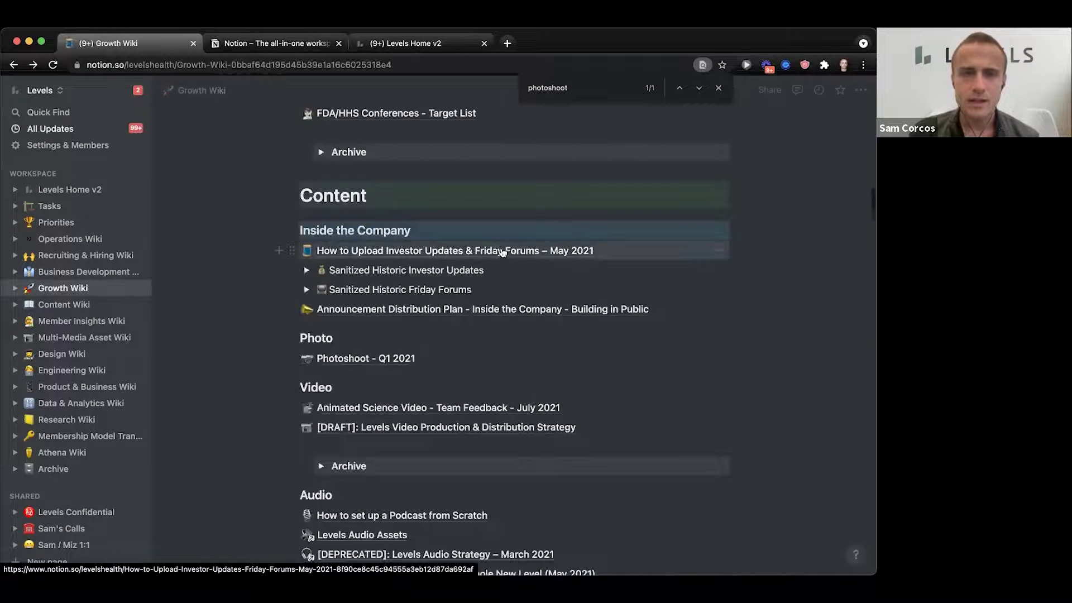
click(501, 250)
scroll(500, 295, down, 5)
scroll(500, 295, up, 5)
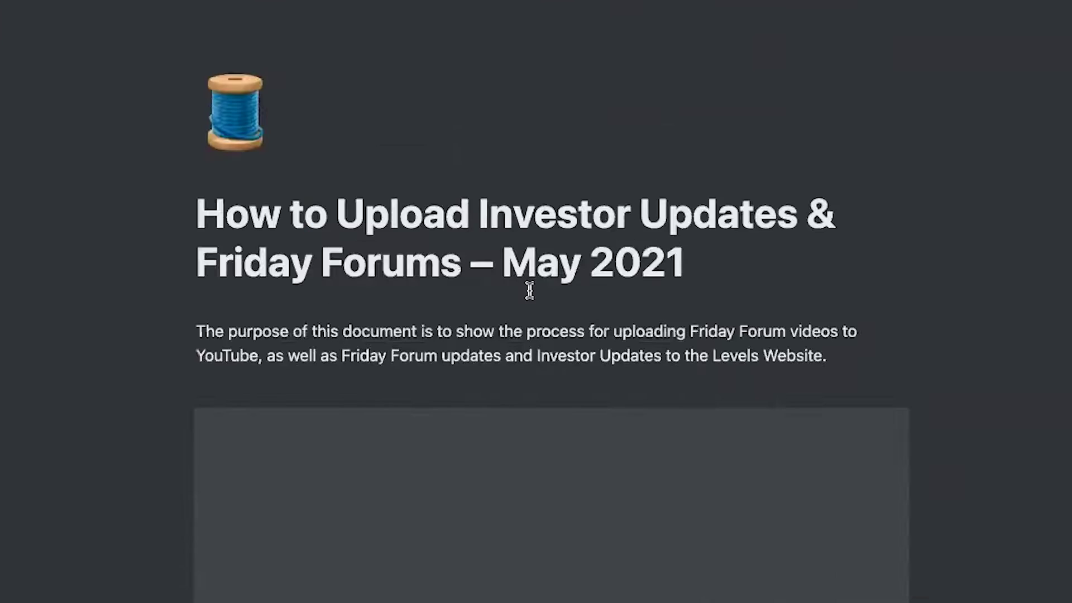
key(super+bracketleft)
Step: Move the How to Upload Investor Updates & Friday Forums page from the Growth Wiki to the Memos Database
click(500, 186)
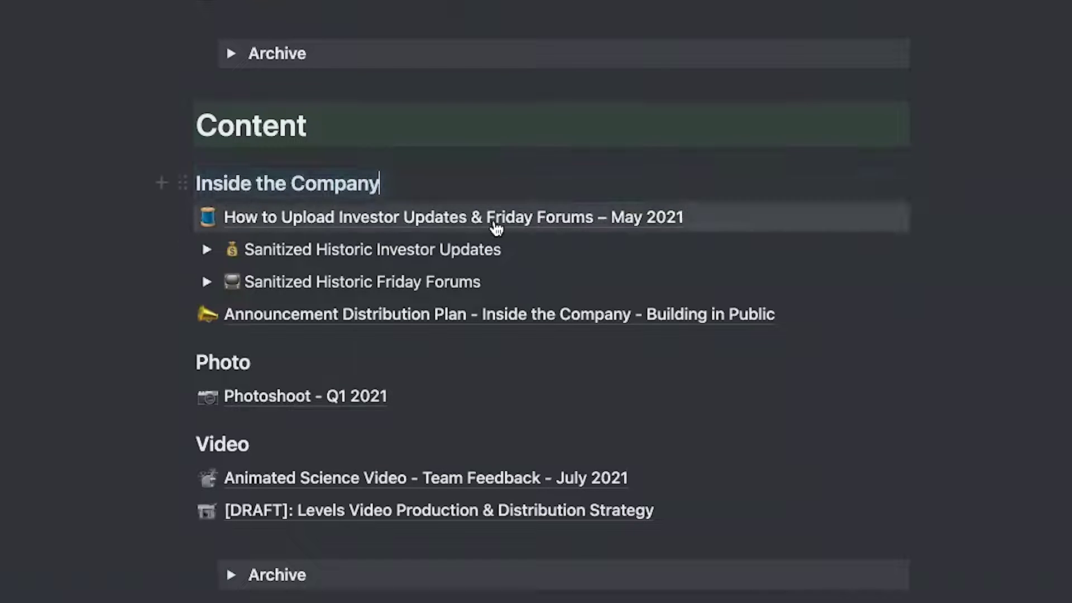
right_click(496, 227)
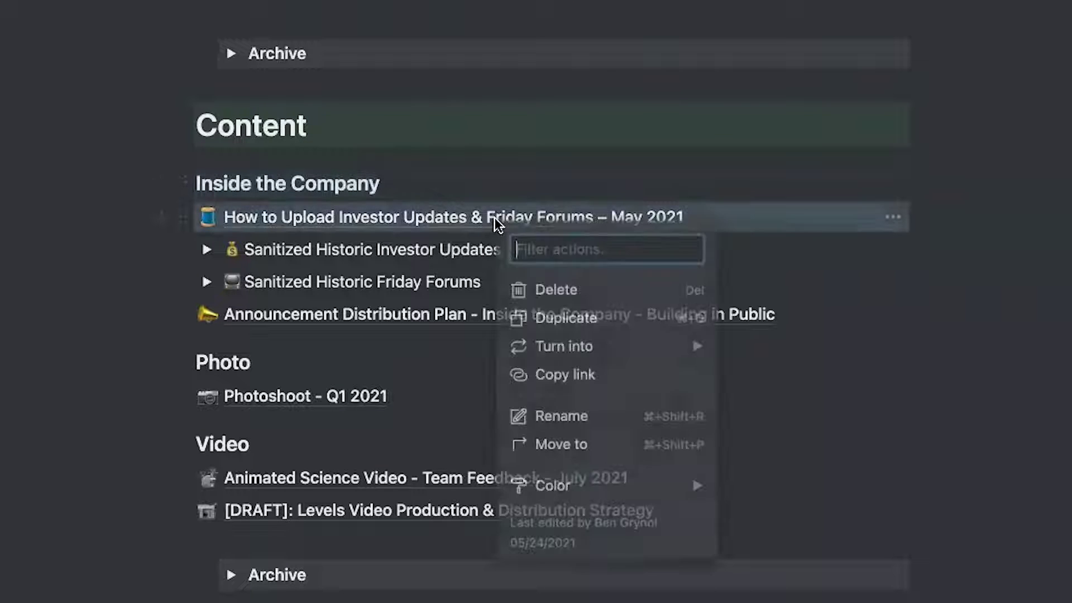
click(597, 451)
text(memos)
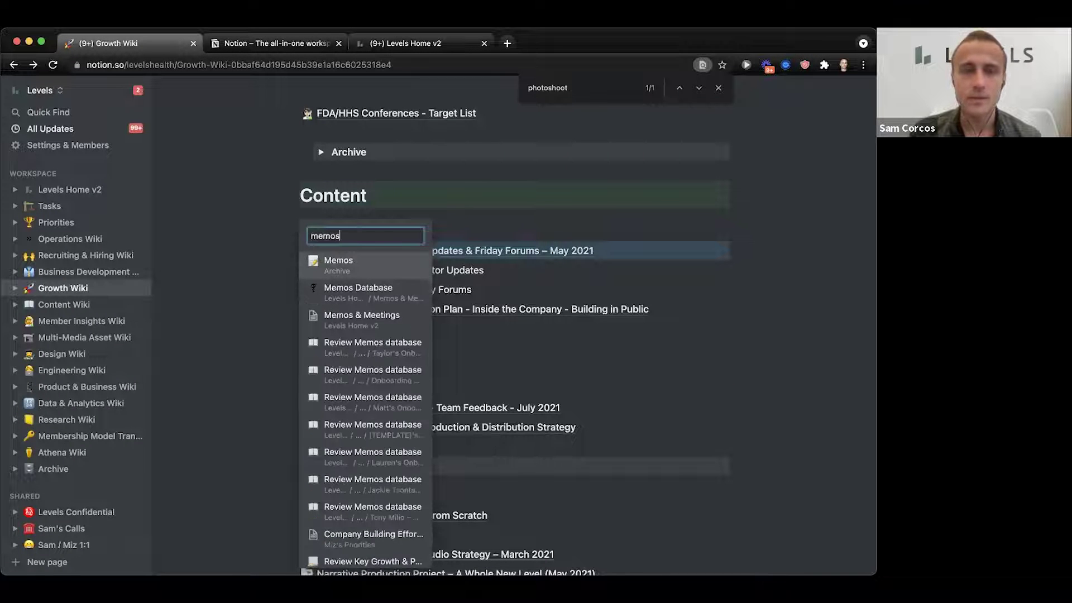
key(Down)
key(Return)
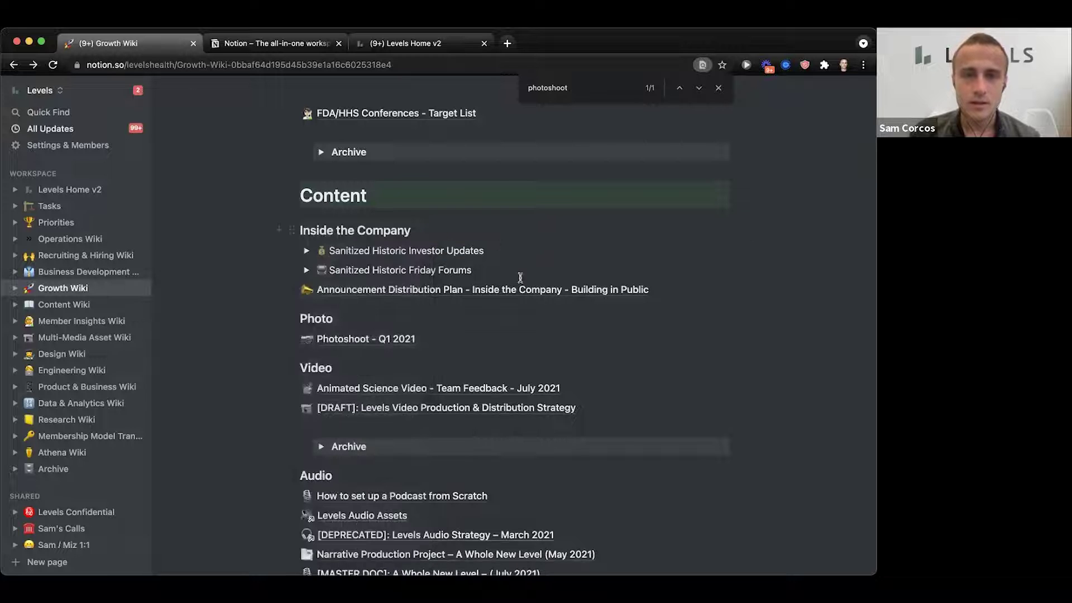
Step: Insert a link to the How to Upload Investor Updates & Friday Forums – May 2021 page beneath the Inside the Company heading
click(489, 234)
key(Return)
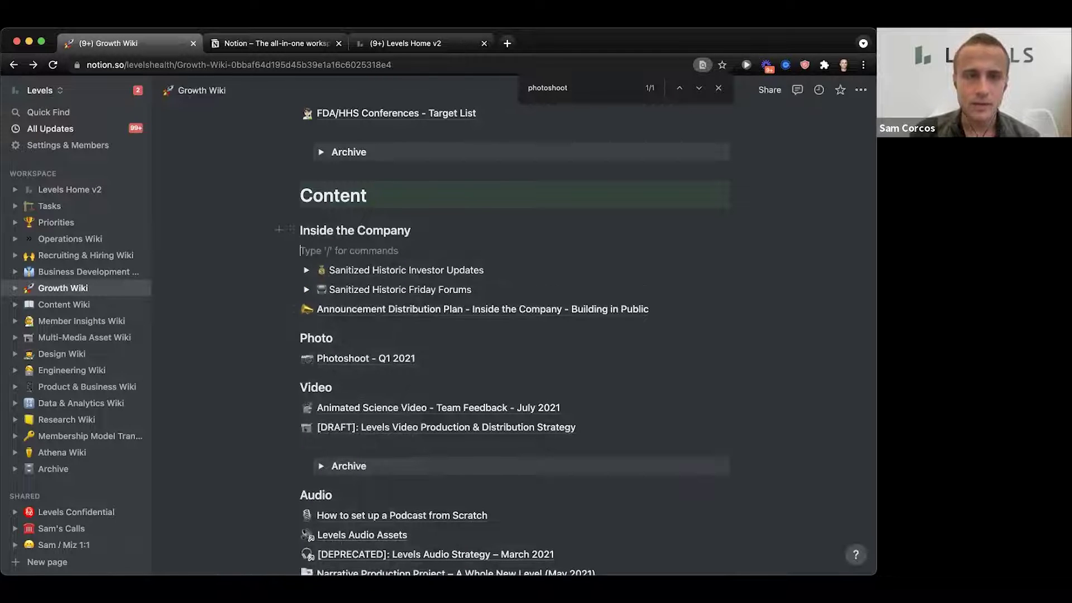
text(@how t)
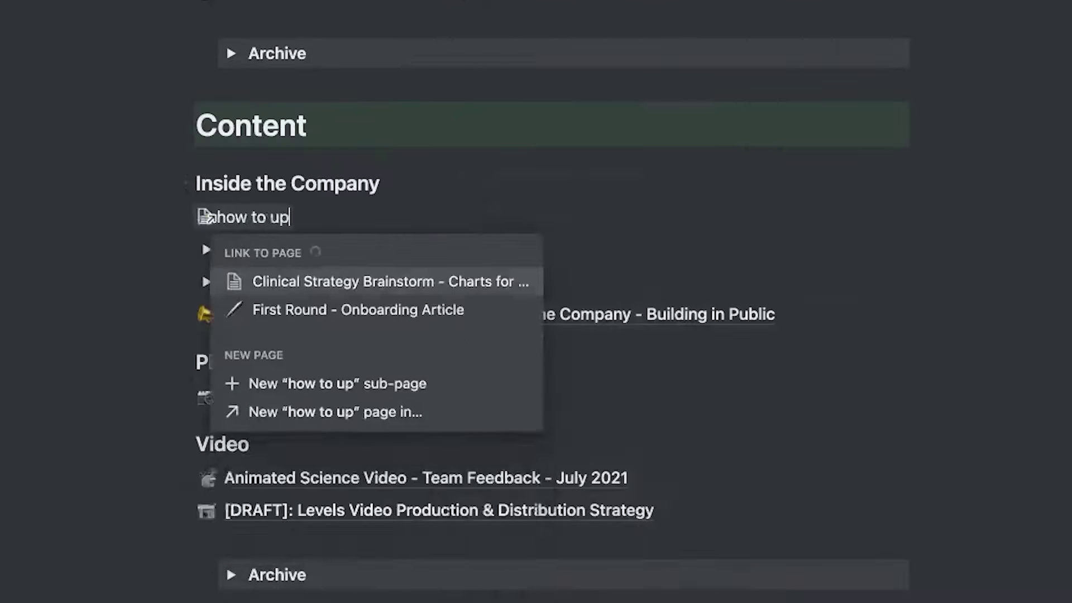
text(load)
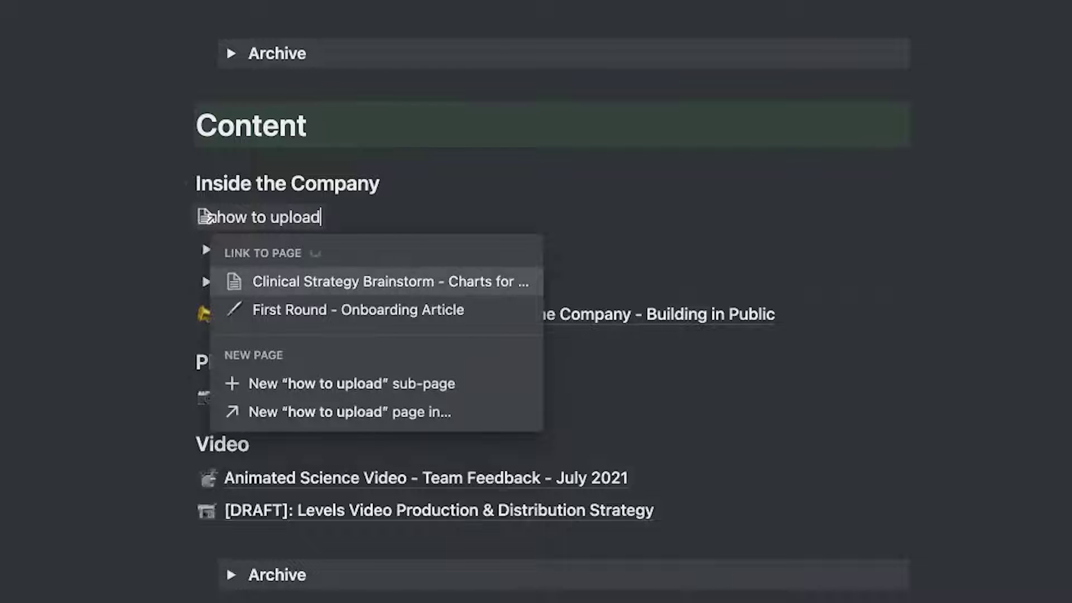
key(Return)
Step: Open the linked How to Upload Investor Updates & Friday Forums page, set its type to Process and assign its owner
click(395, 227)
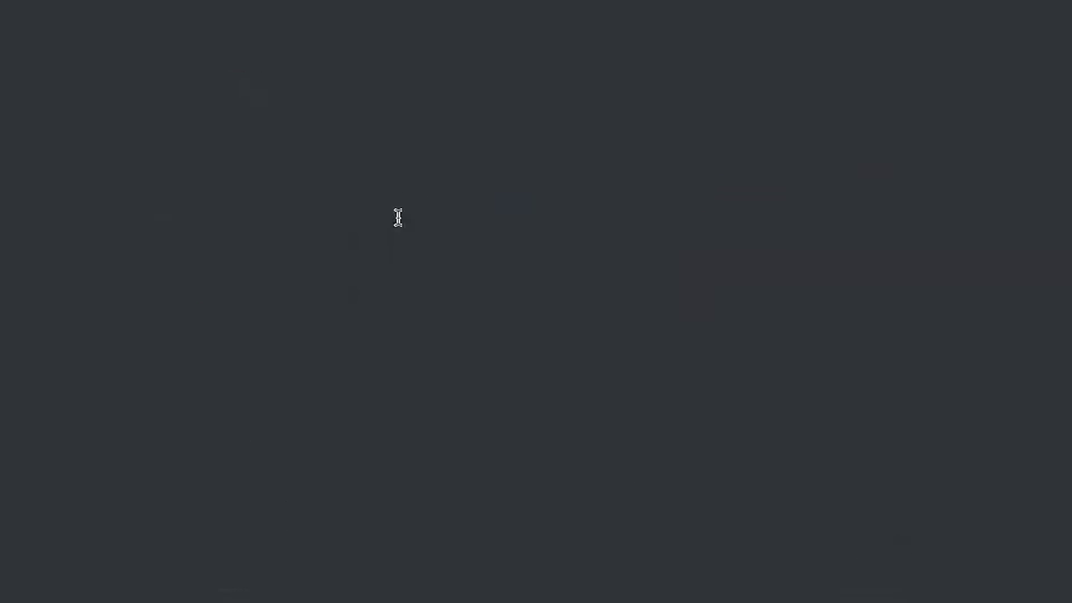
click(453, 242)
click(446, 385)
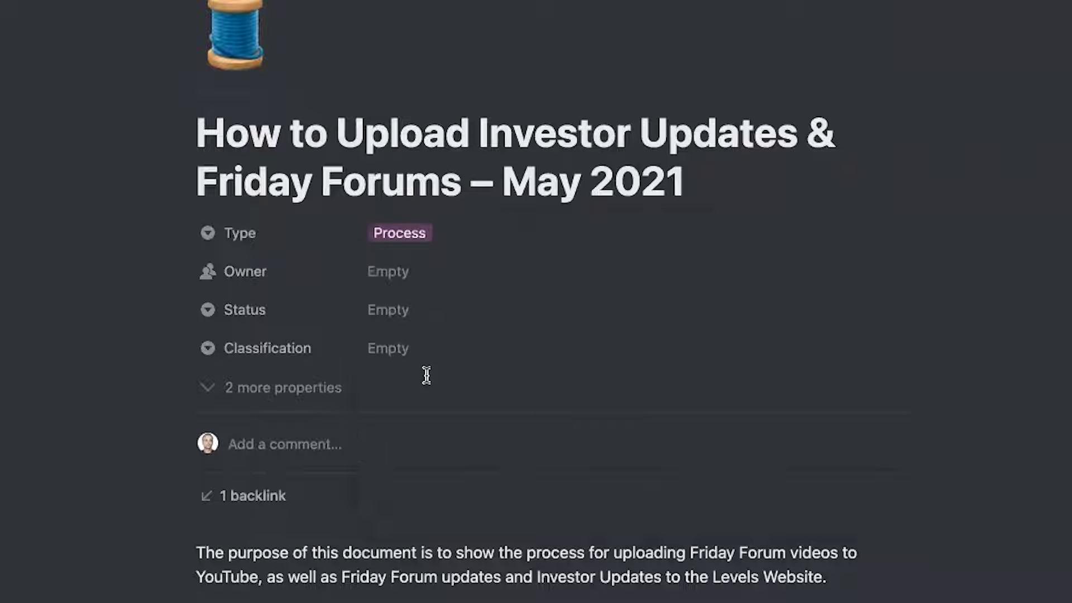
click(418, 282)
text(benj)
click(416, 336)
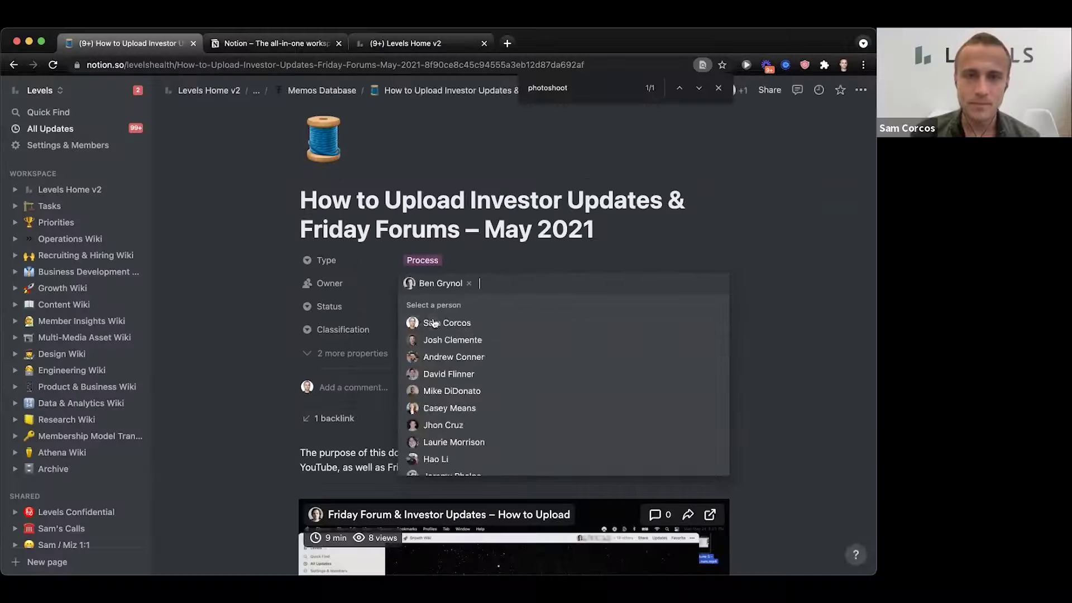
Step: Set the page's status to Active and choose a classification for it
click(416, 306)
click(433, 347)
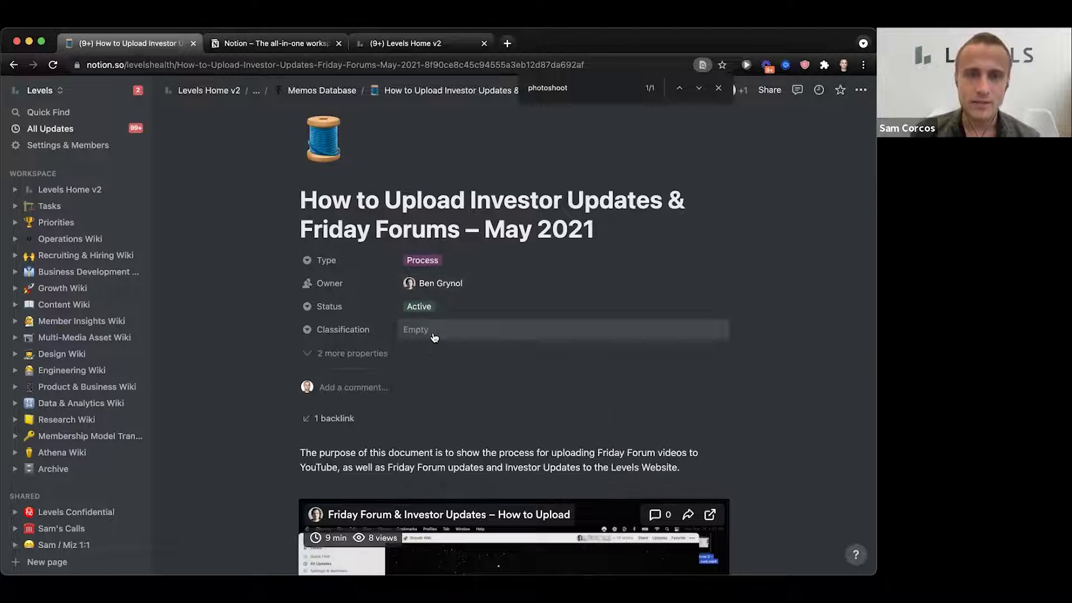
click(435, 331)
click(436, 387)
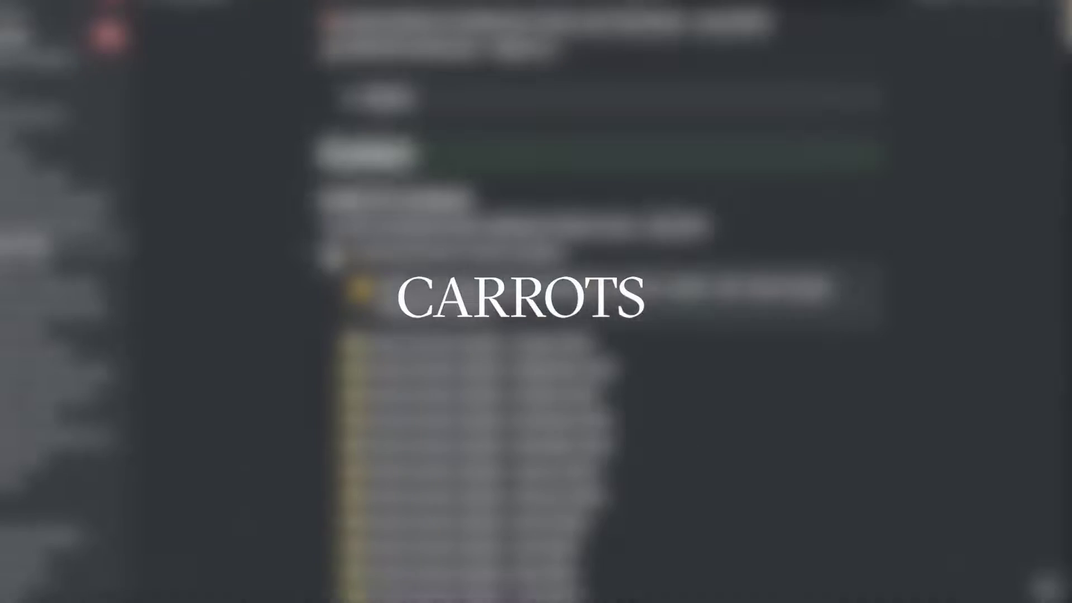
Step: Look through the Sanitized Historic Investor Updates list in the Growth Wiki and collapse it
scroll(480, 301, down, 5)
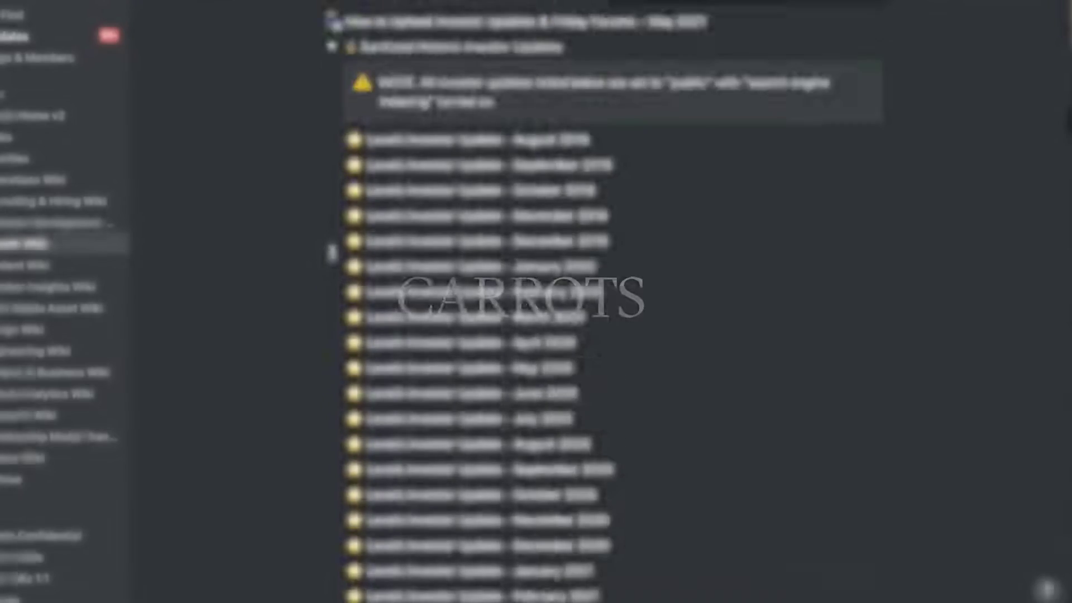
scroll(331, 253, up, 3)
click(332, 152)
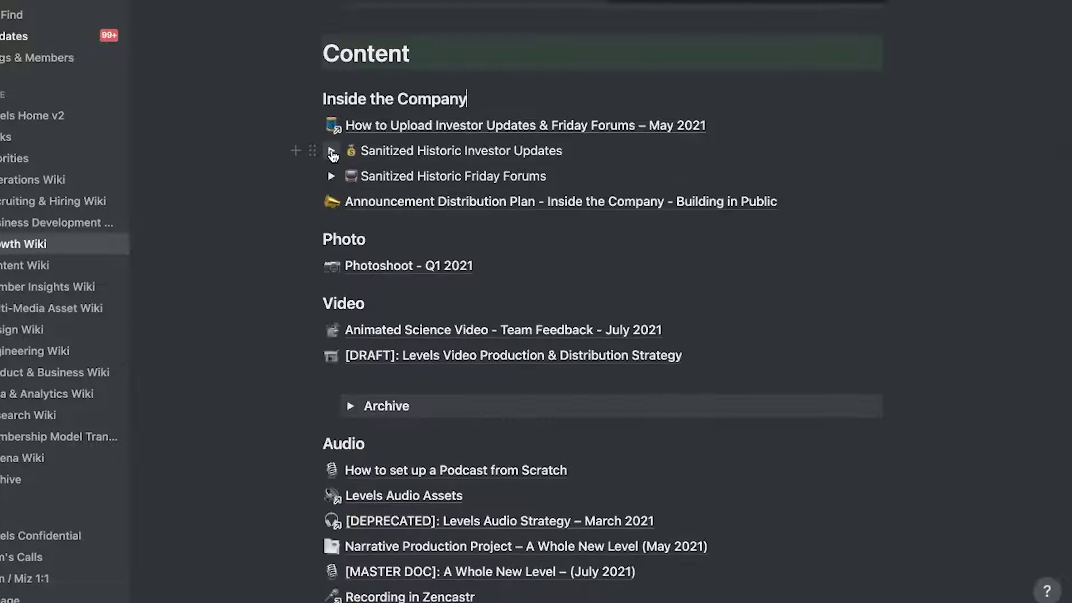
Step: Add a toggle block titled "Inforamtion" between the Video pages and the Archive block
click(296, 380)
key(Escape)
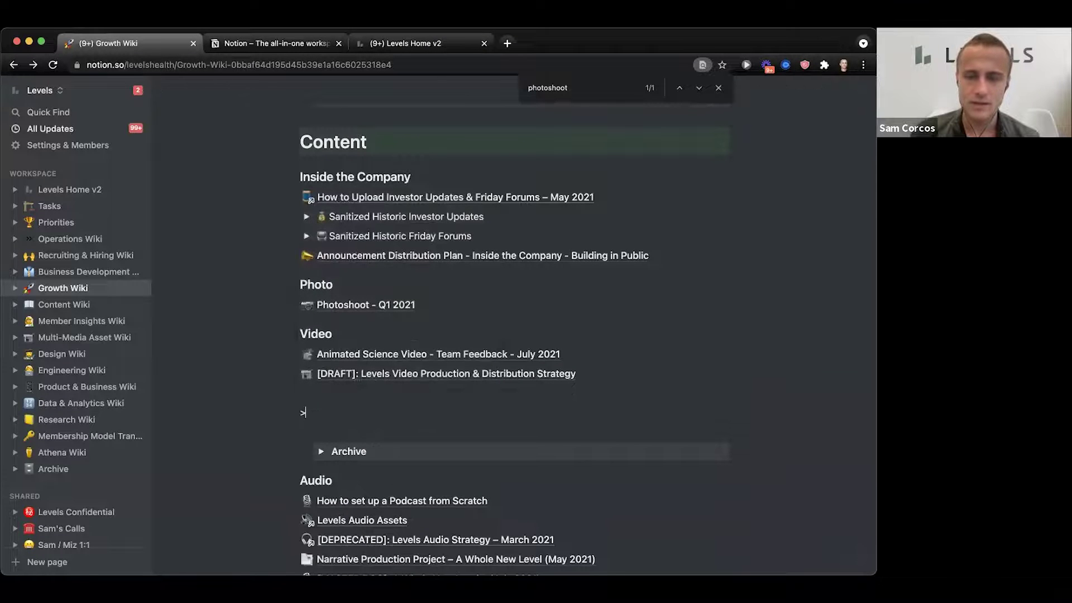
text(> )
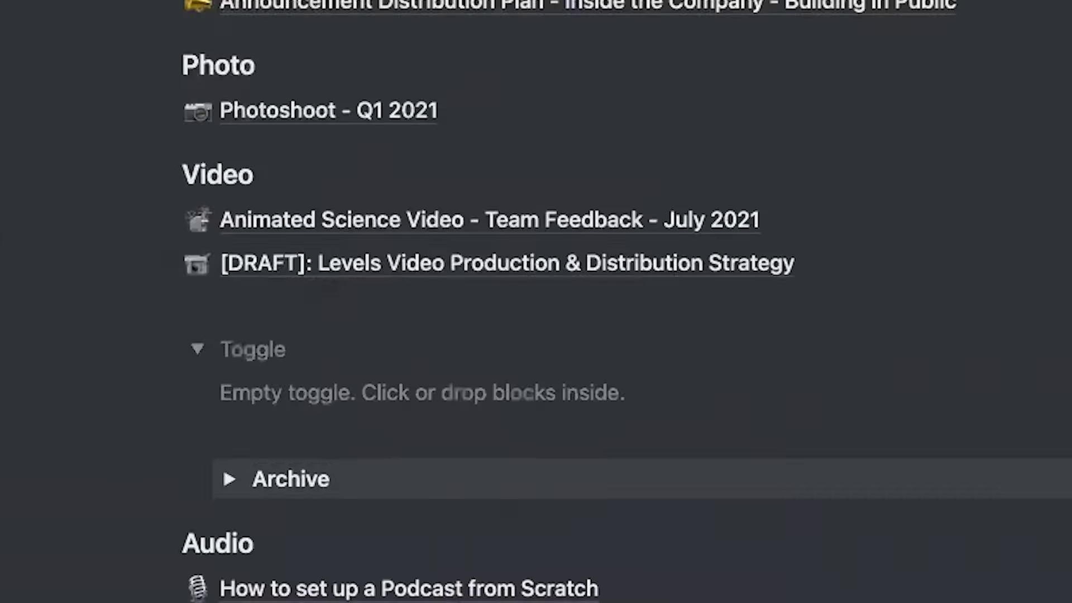
text(T)
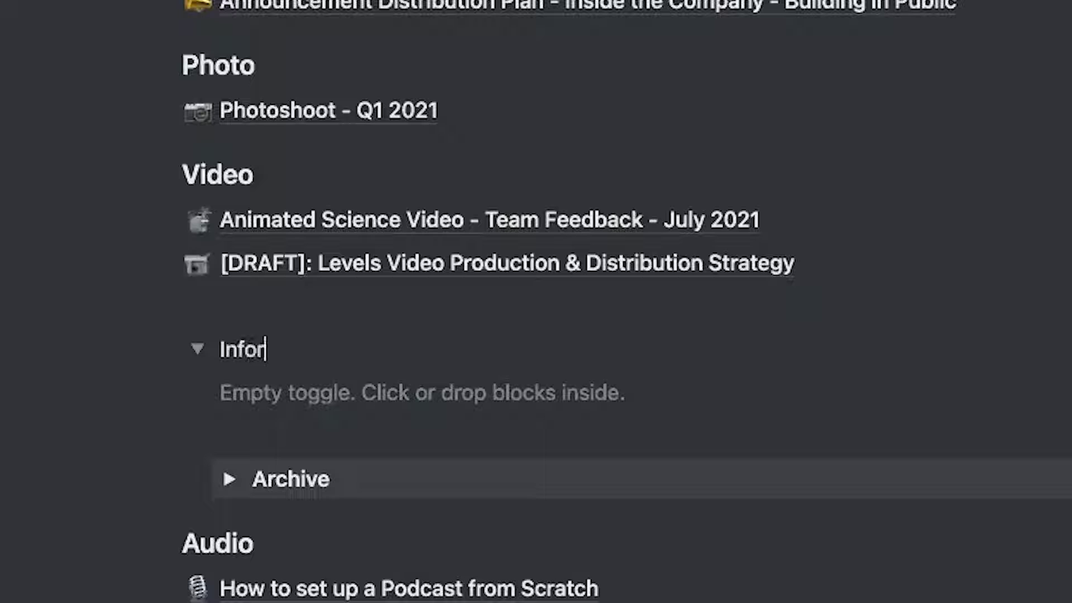
Step: Enter two "info" lines inside the "Inforamtion" toggle and collapse it
click(258, 385)
text(int)
key(BackSpace)
text(fo)
key(Return)
text(info)
key(Return)
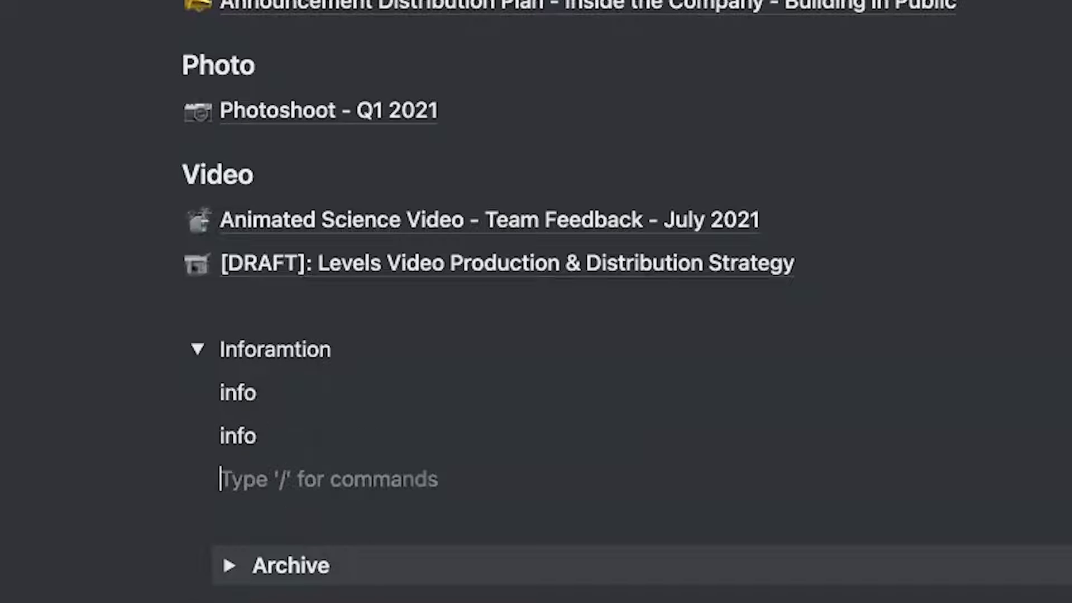
click(197, 349)
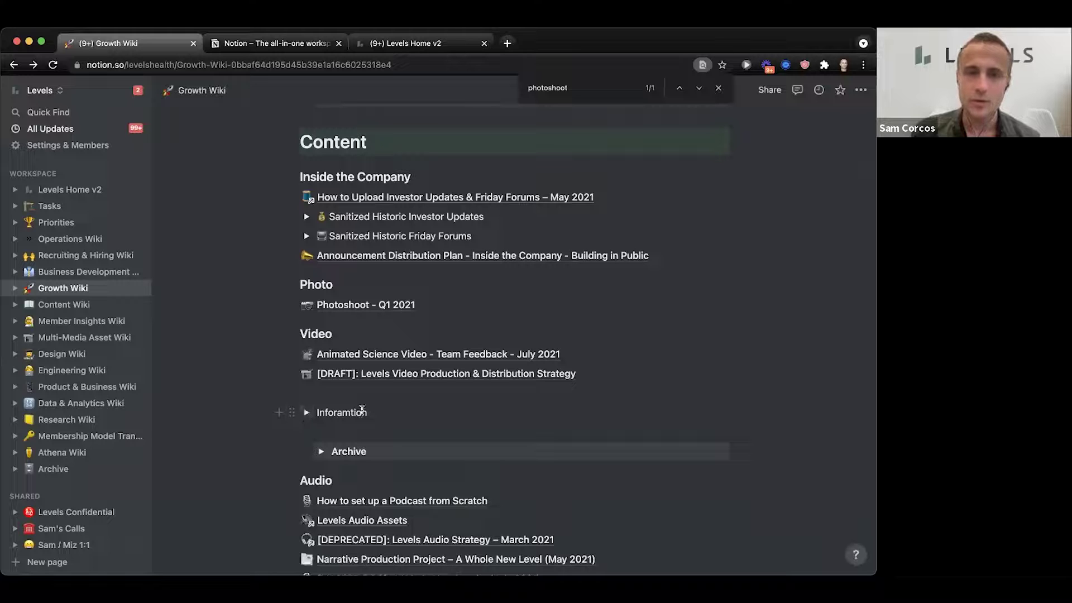
Step: Delete the "Inforamtion" toggle from the Video section
key(Escape)
key(BackSpace)
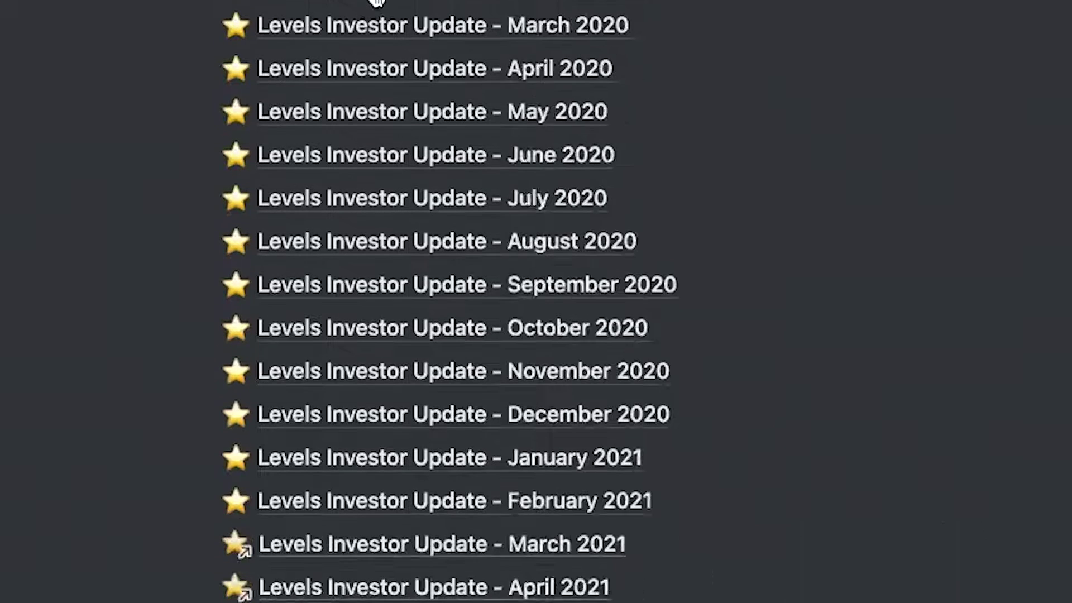
Step: Collapse the Sanitized Historic Investor Updates toggle, then briefly expand and collapse Sanitized Historic Friday Forums
scroll(373, 10, up, 10)
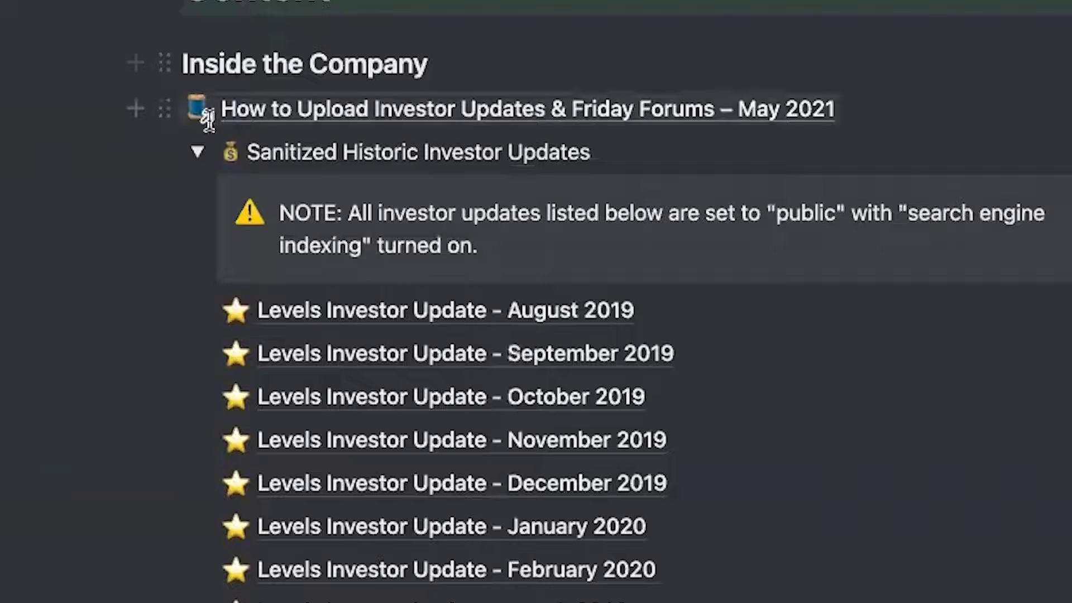
click(193, 151)
scroll(442, 239, down, 2)
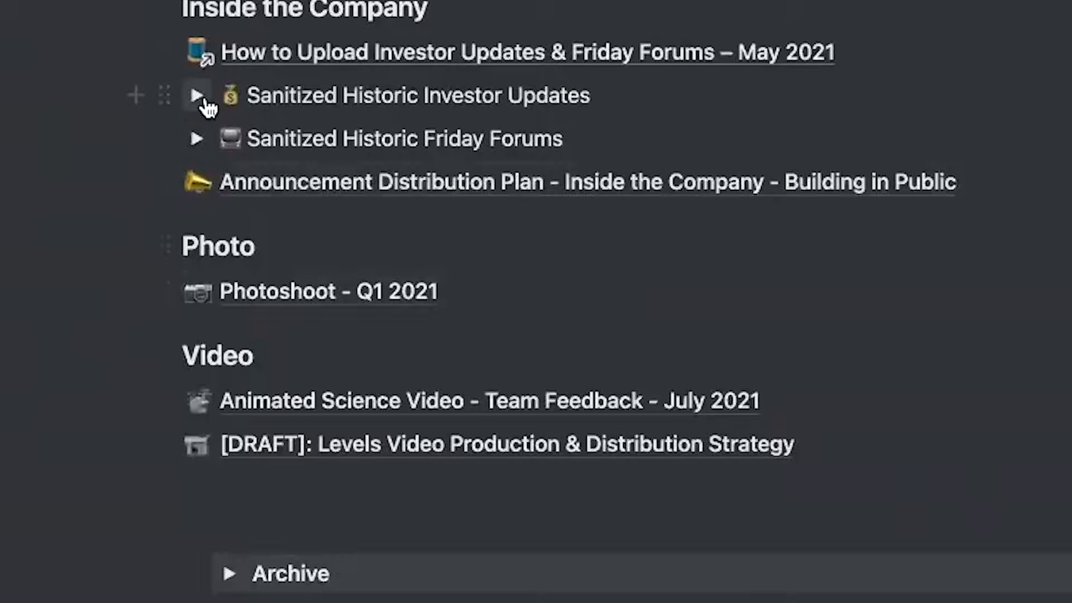
click(199, 139)
click(199, 139)
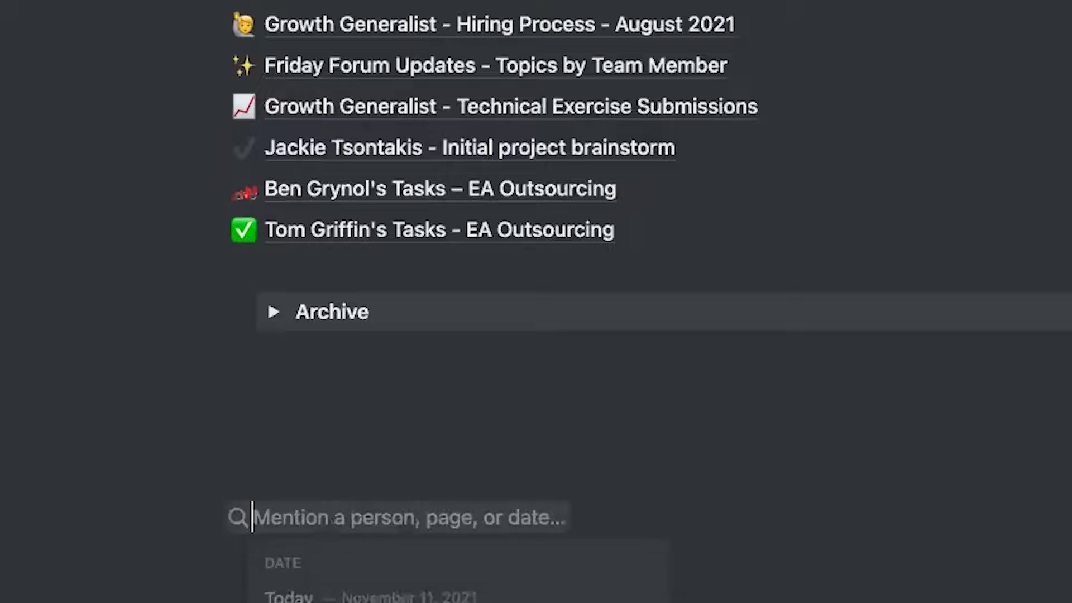
Step: Insert a reminder mention for next Thursday on the empty line below the Archive block
text(re)
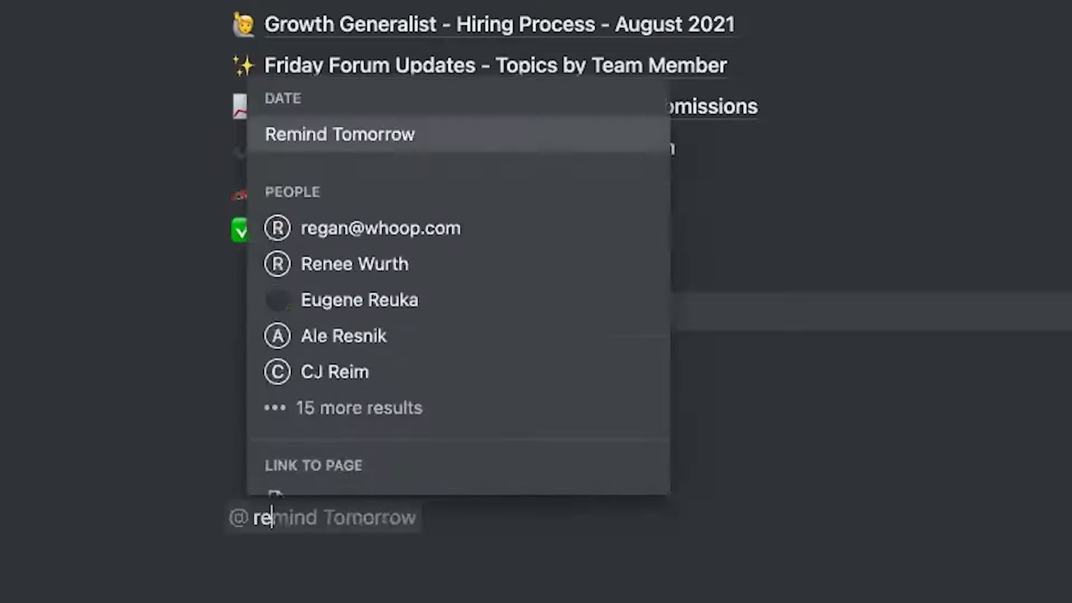
text(mind)
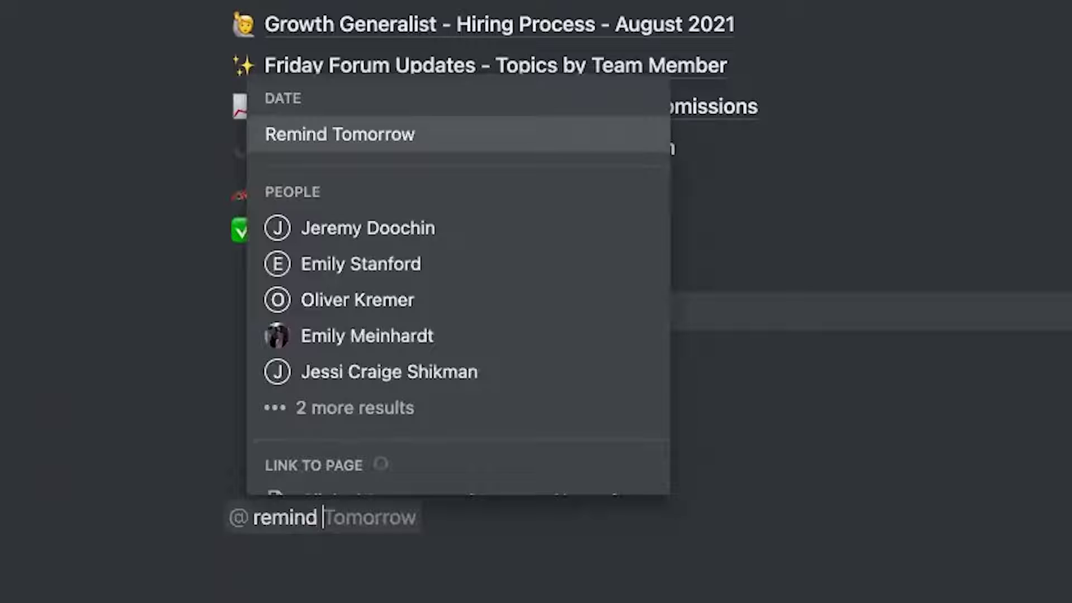
text( thur)
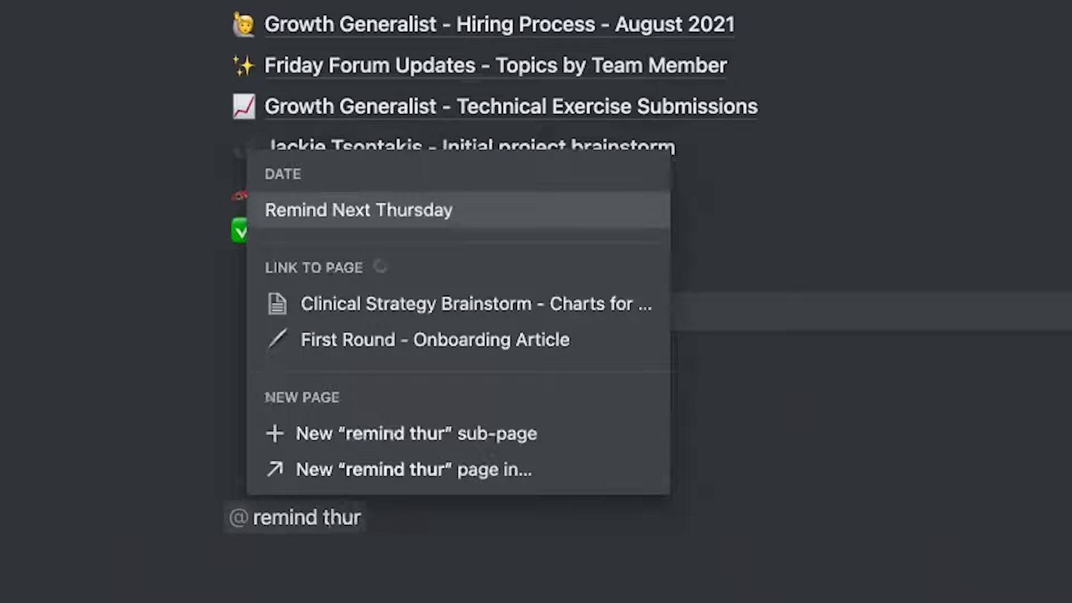
key(Return)
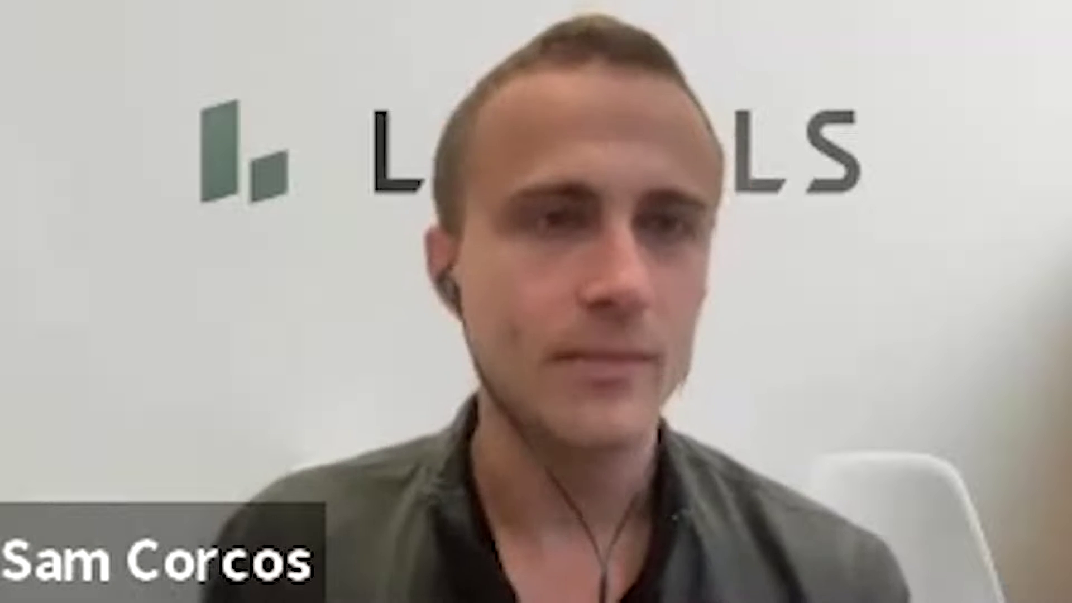
Step: Add the text "To update all the docs that do the thing" after the reminder and mention a team member
text(To update all the docs that do the)
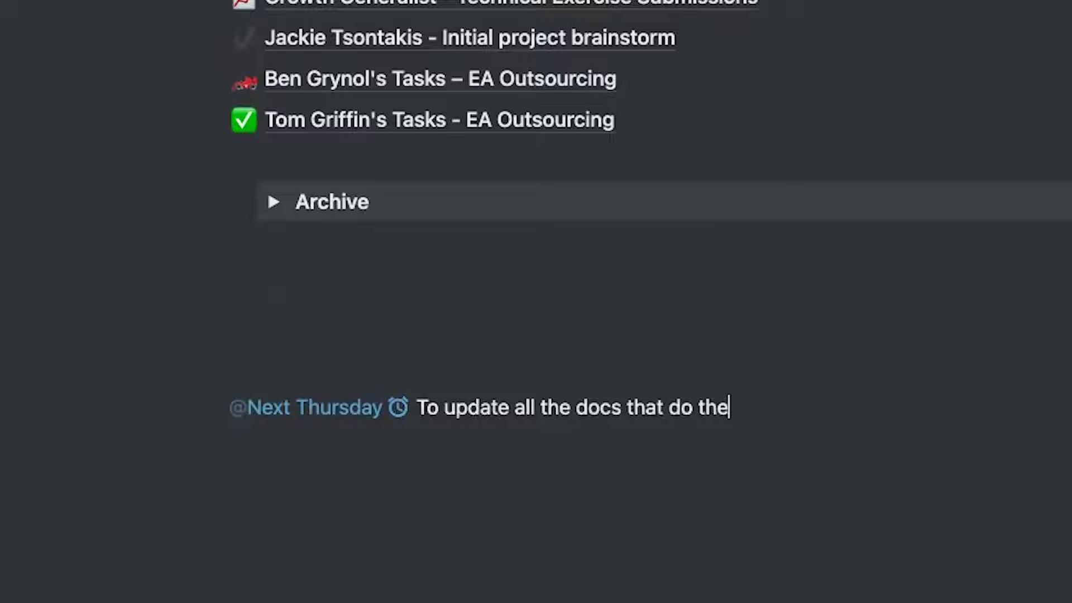
text( thing @sam)
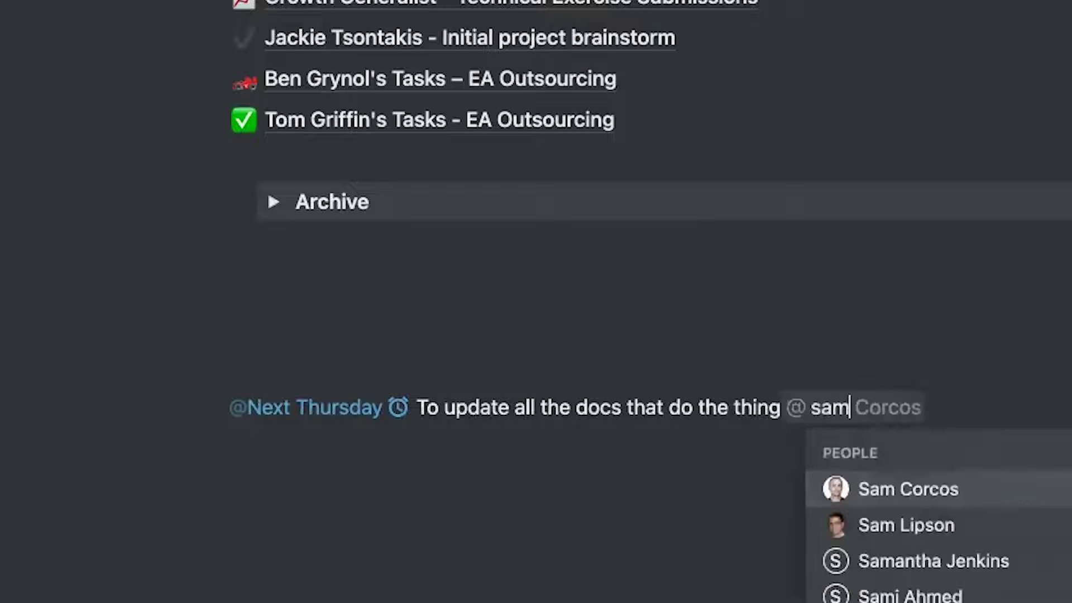
key(Return)
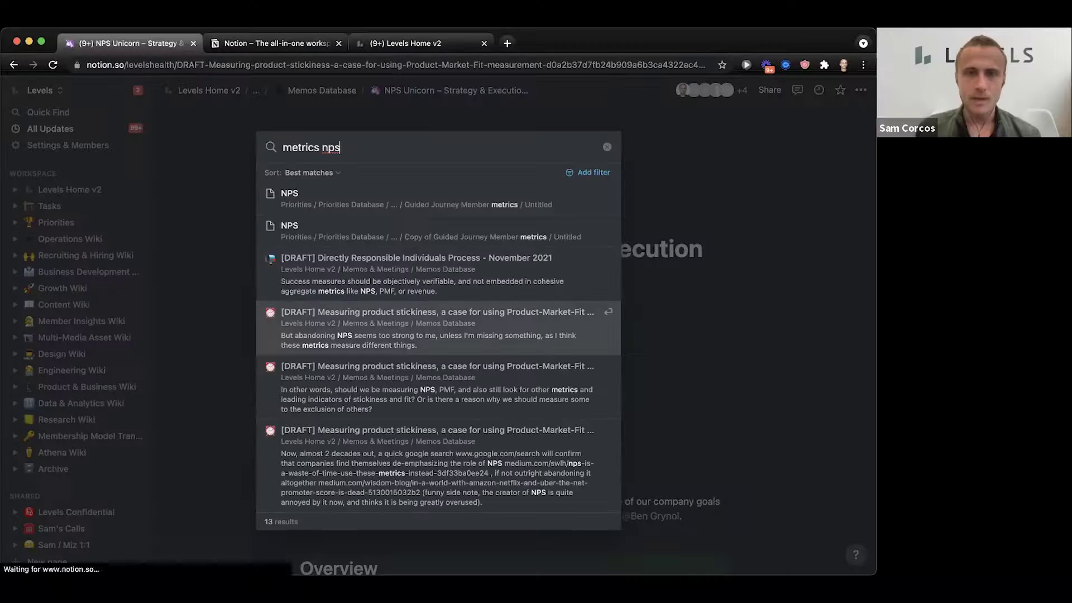
Step: Open the [DRAFT] Measuring product stickiness memo from the "metrics nps" search and examine the feedback written by team members
click(413, 487)
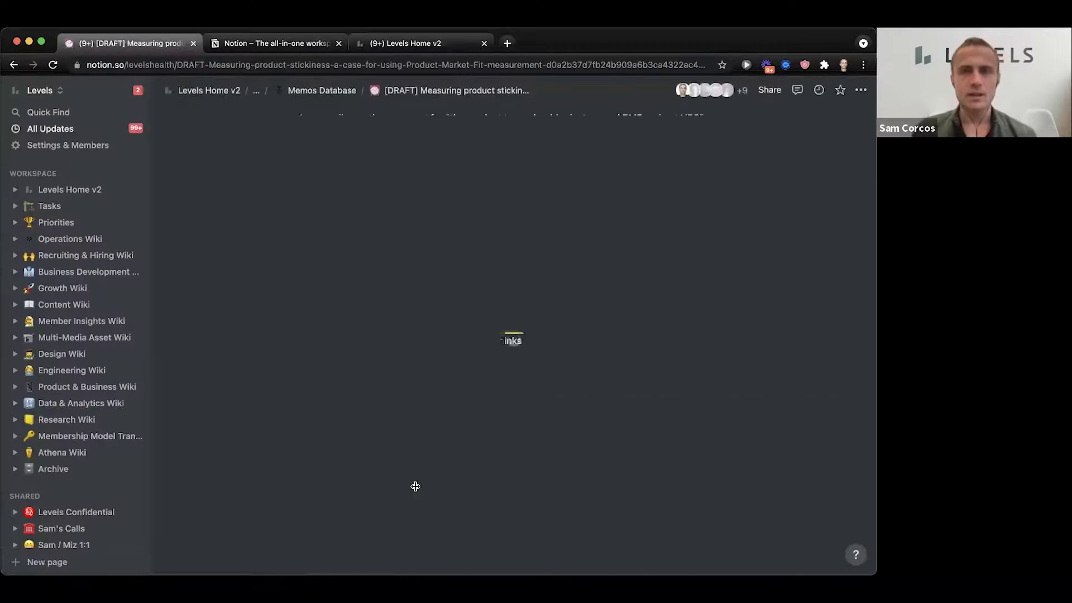
scroll(414, 460, down, 20)
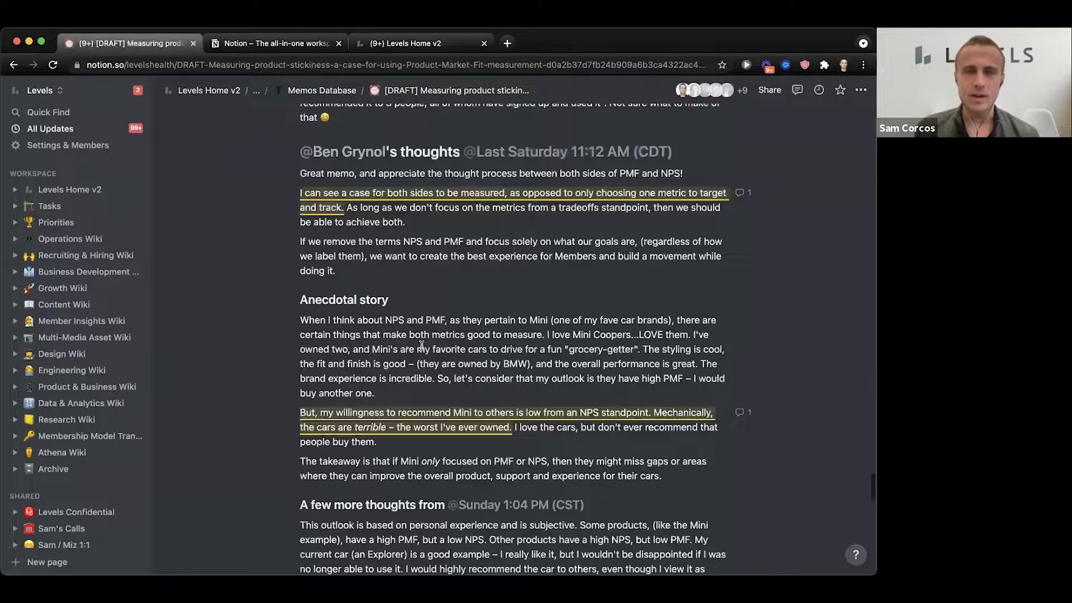
scroll(422, 345, up, 15)
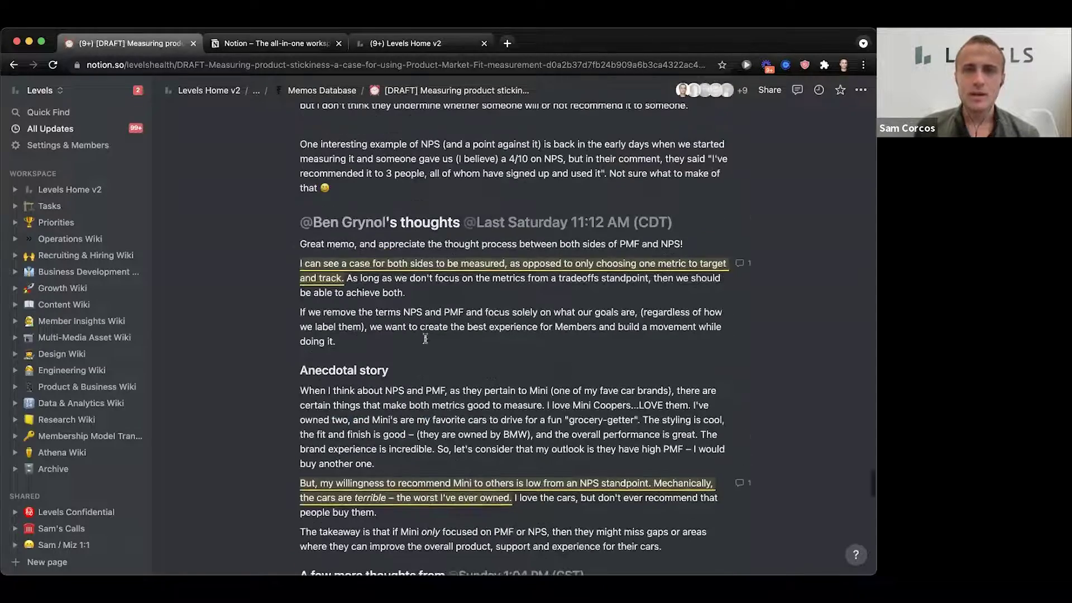
scroll(506, 186, up, 10)
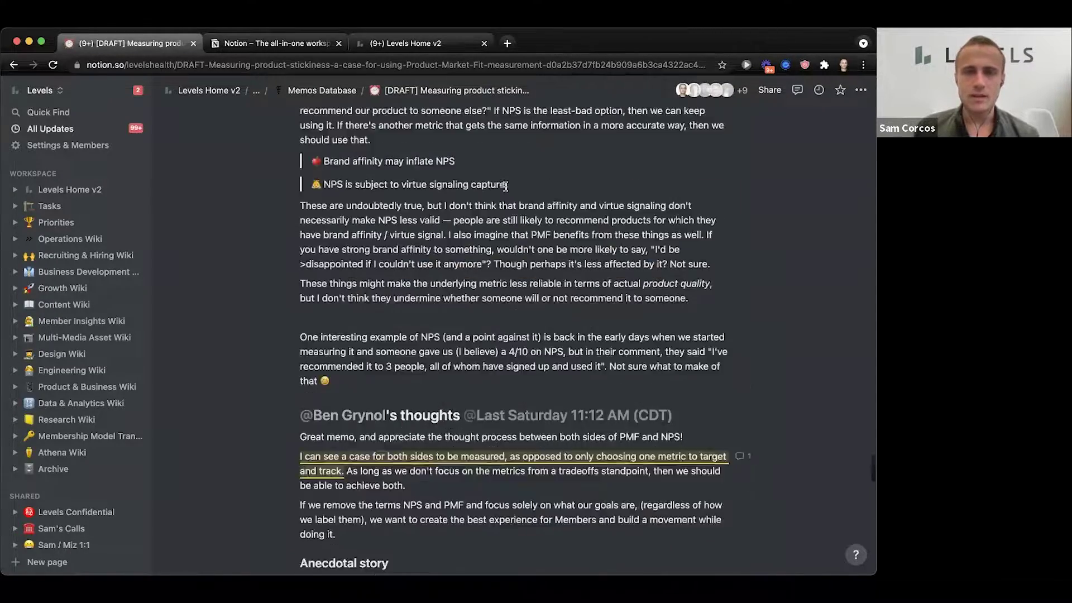
scroll(506, 186, down, 7)
scroll(492, 168, up, 14)
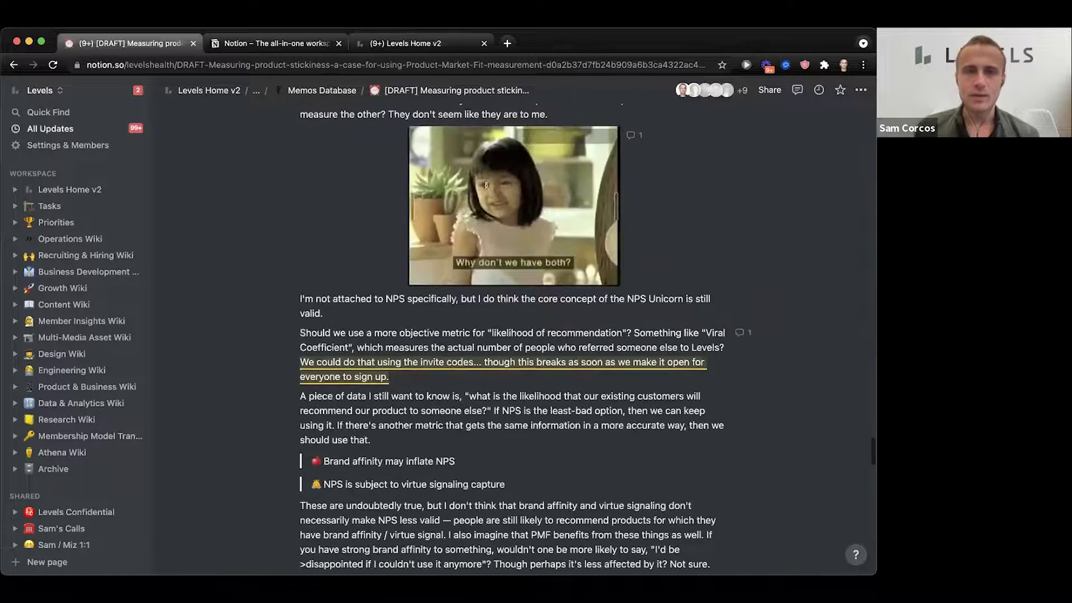
Step: Insert a today mention on a new line under the Team Feedback heading and replace it with a now timestamp
click(458, 142)
key(Return)
text(@tod)
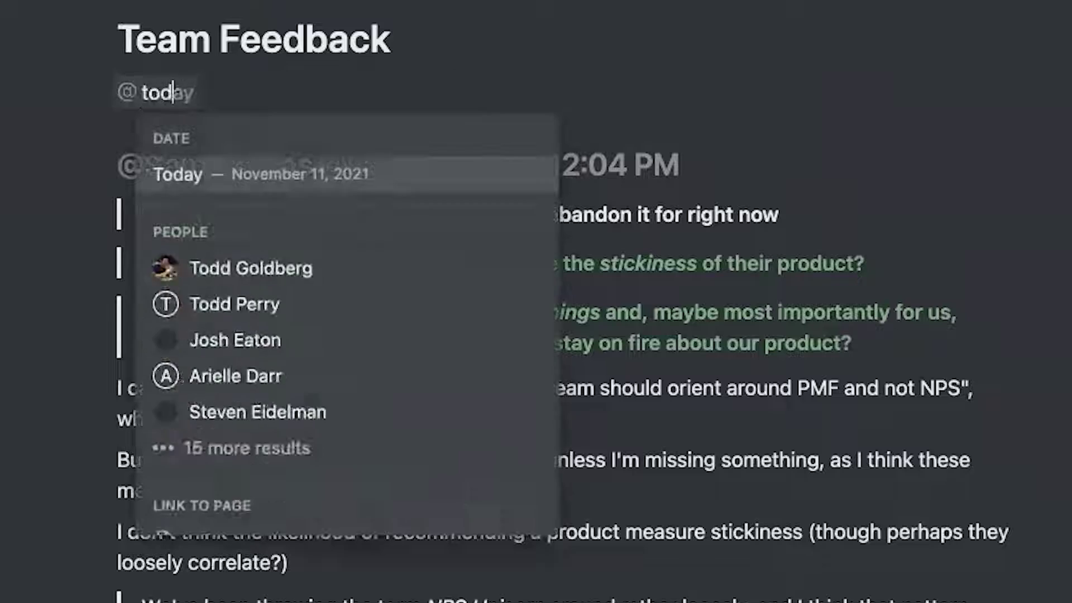
key(Return)
key(BackSpace)
text(@now)
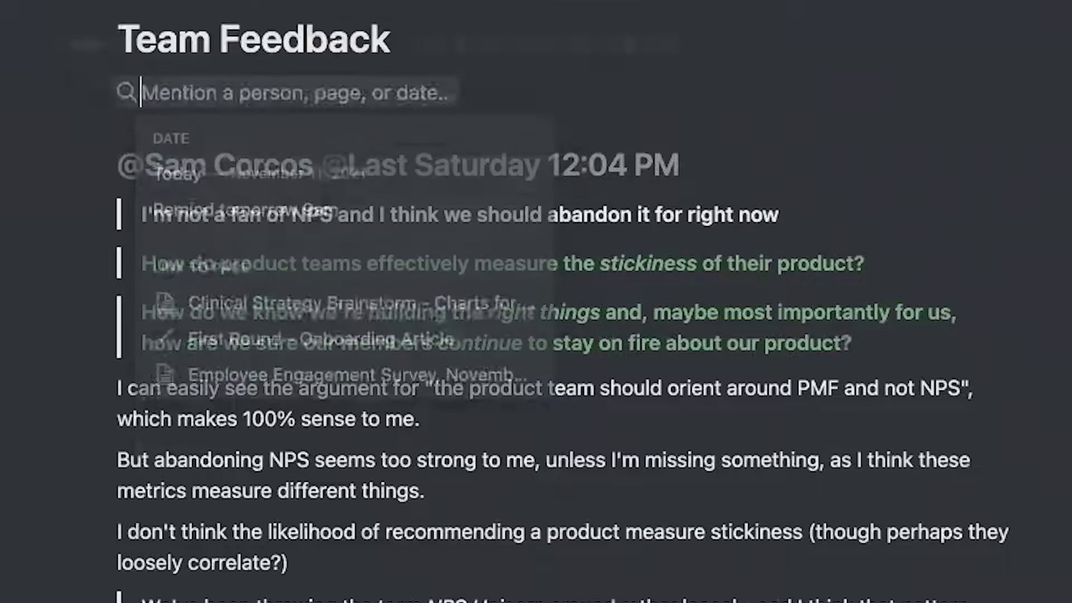
key(Return)
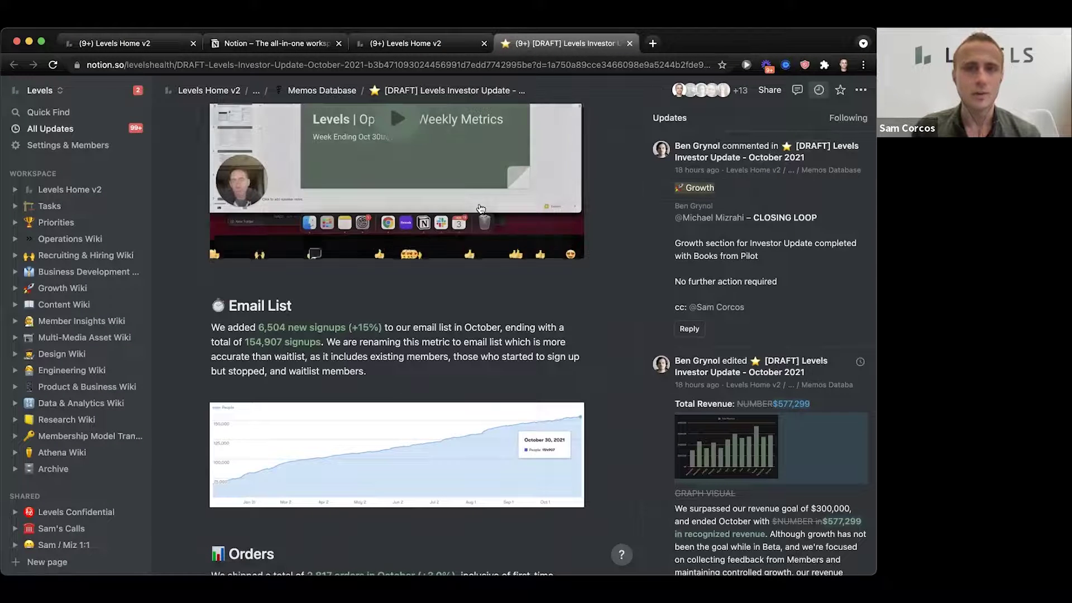
scroll(480, 208, up, 3)
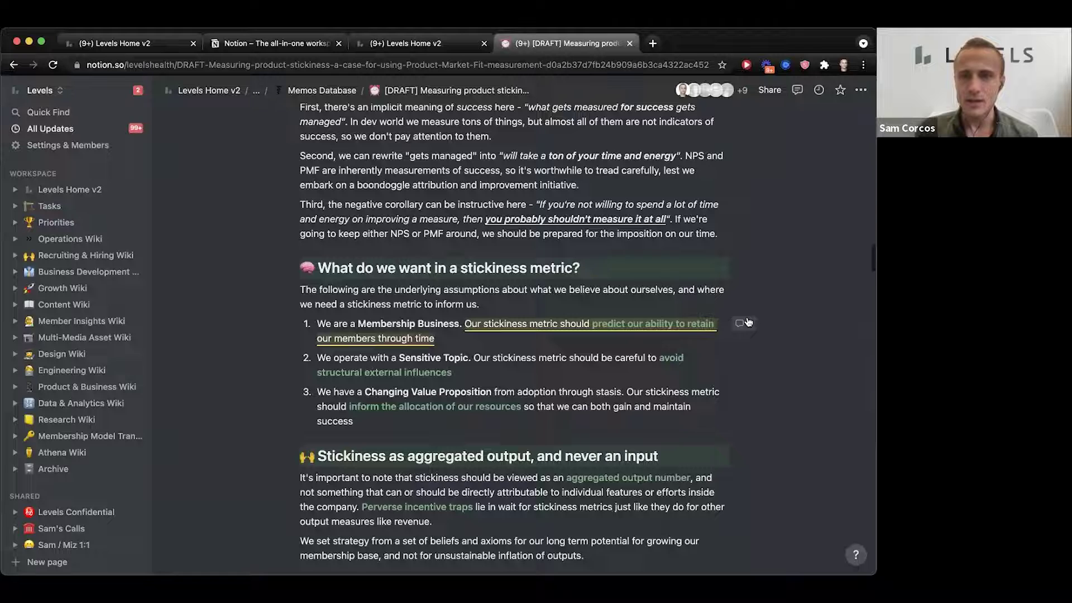
Step: Examine the comment thread on the first stickiness-metric assumption and review the memo down to its Team Feedback section
click(747, 321)
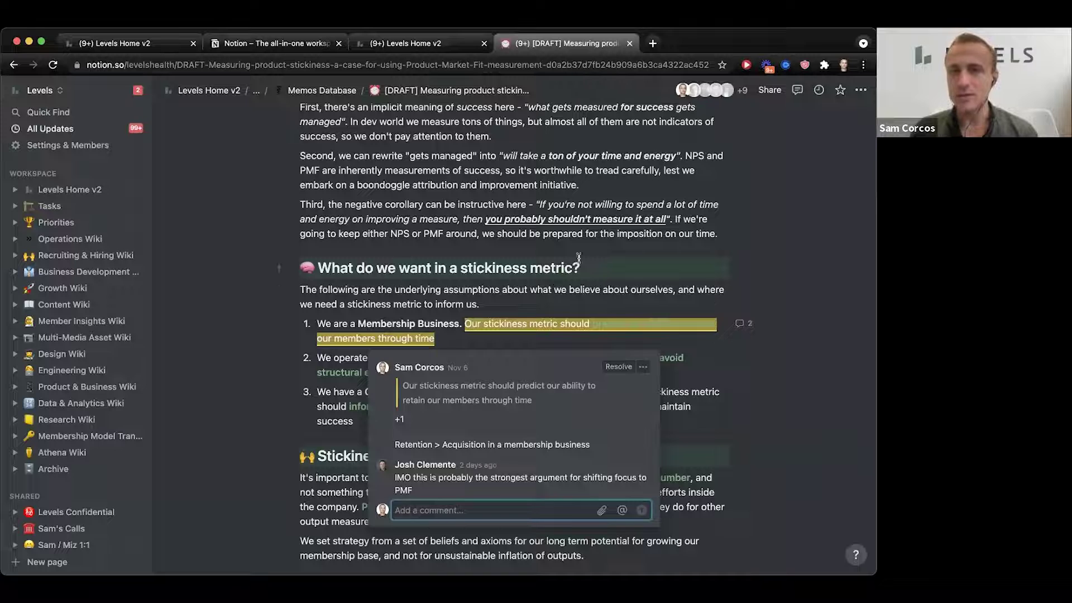
click(618, 215)
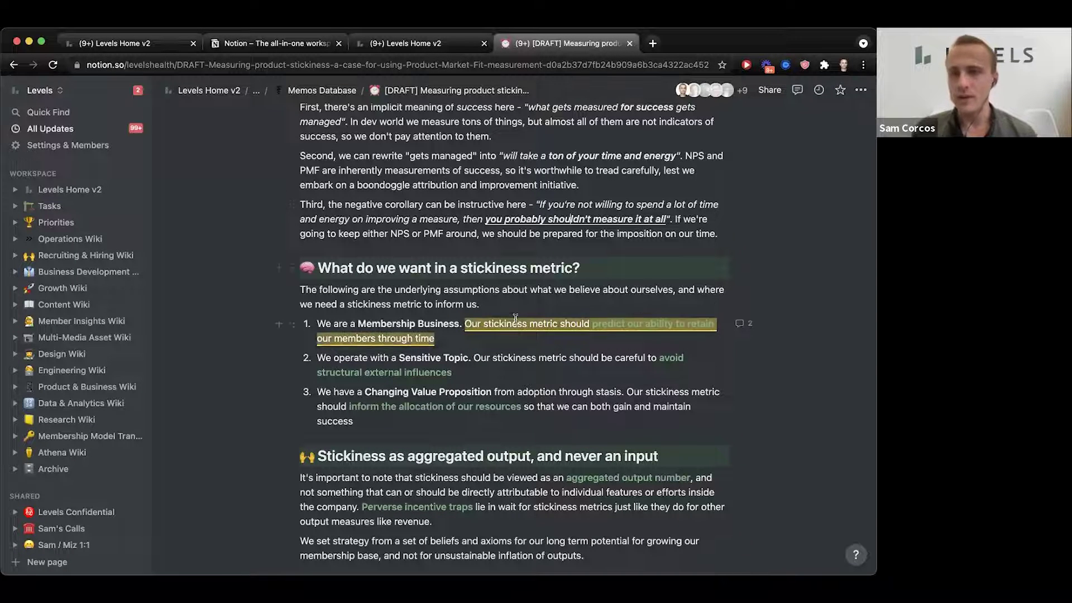
scroll(515, 318, down, 20)
scroll(516, 318, up, 15)
scroll(288, 238, up, 15)
scroll(312, 290, up, 10)
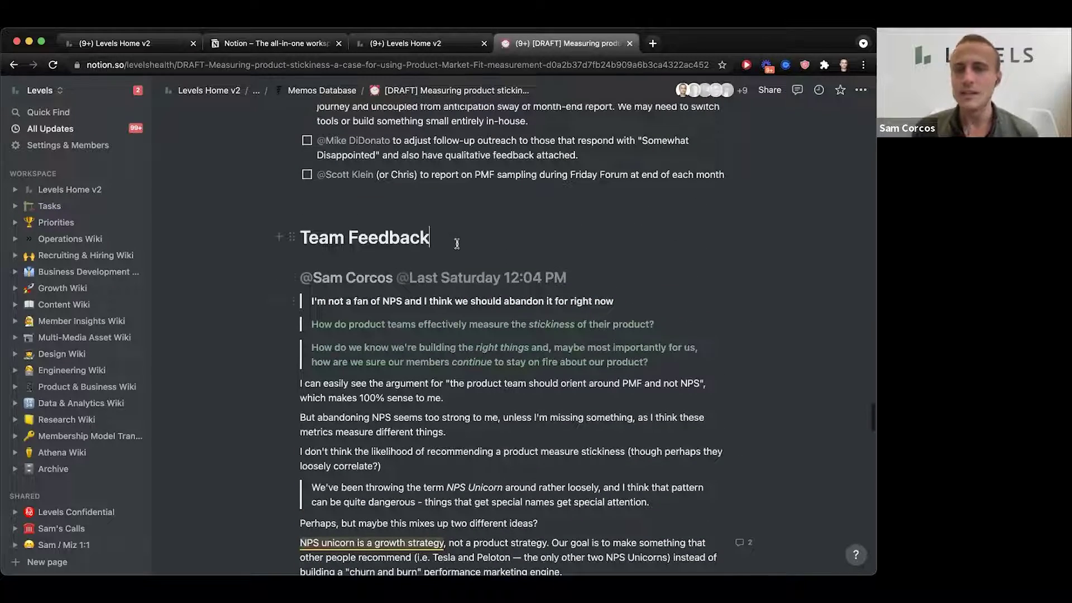
scroll(416, 445, down, 1)
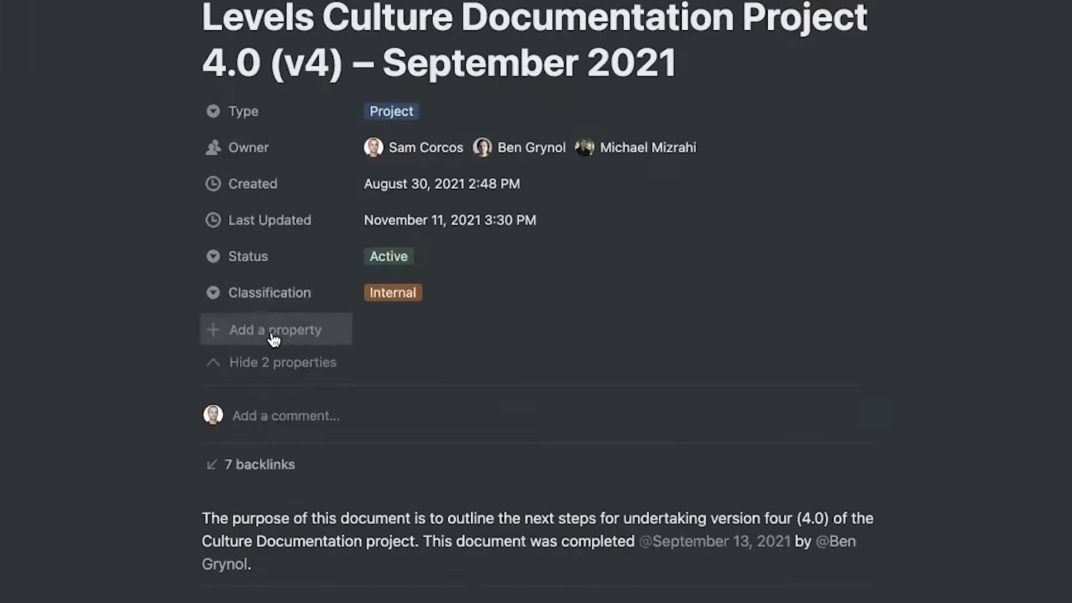
Step: Add a URL property named "Threads Link 🔗" to the Levels Culture Documentation Project 4.0 memo
click(274, 336)
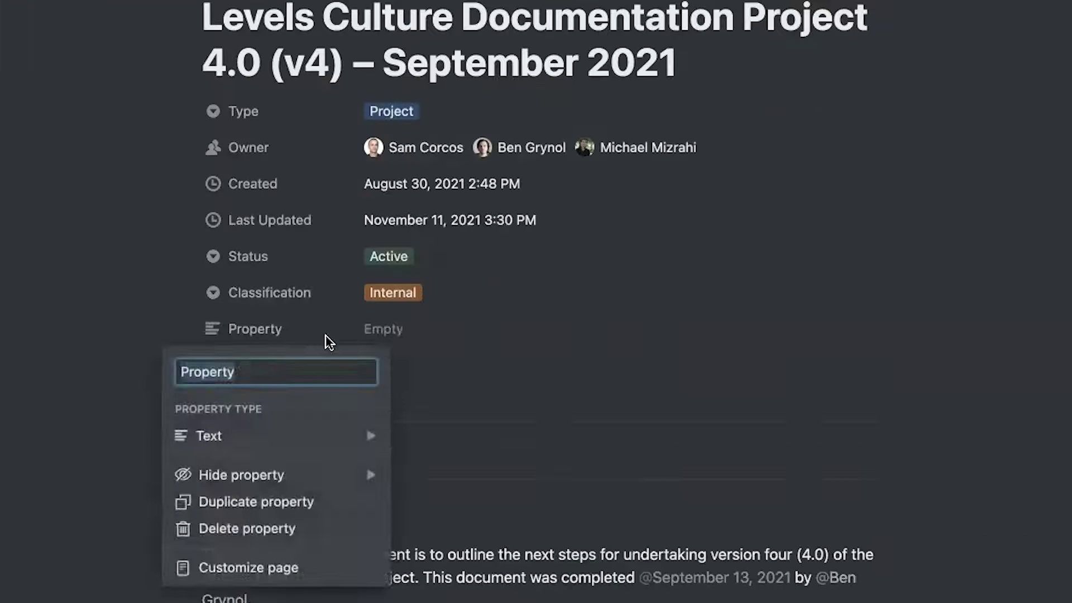
text(Threads Link)
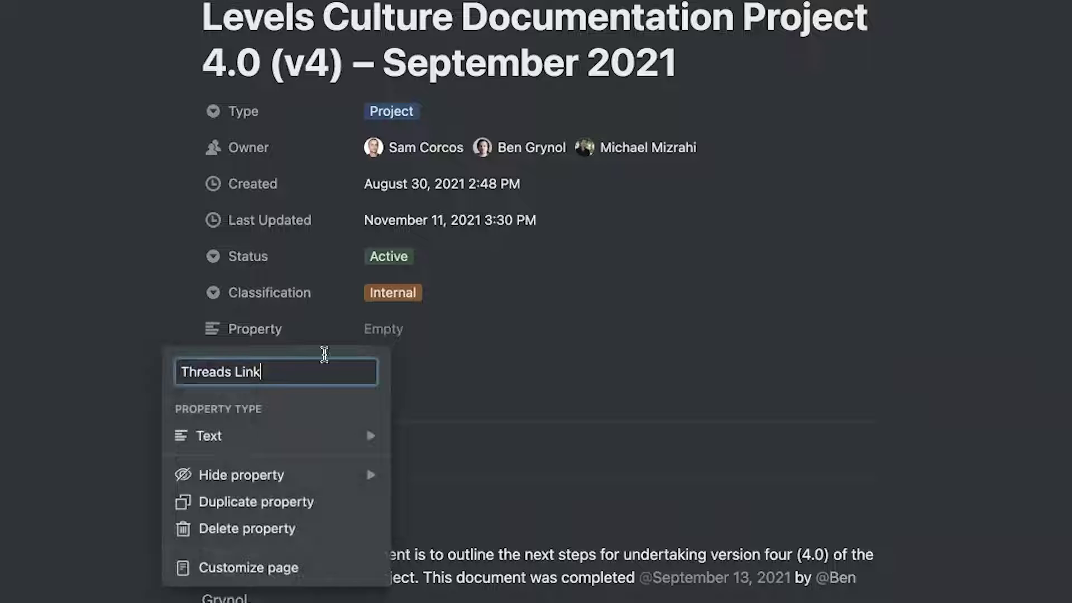
key(ctrl+super+space)
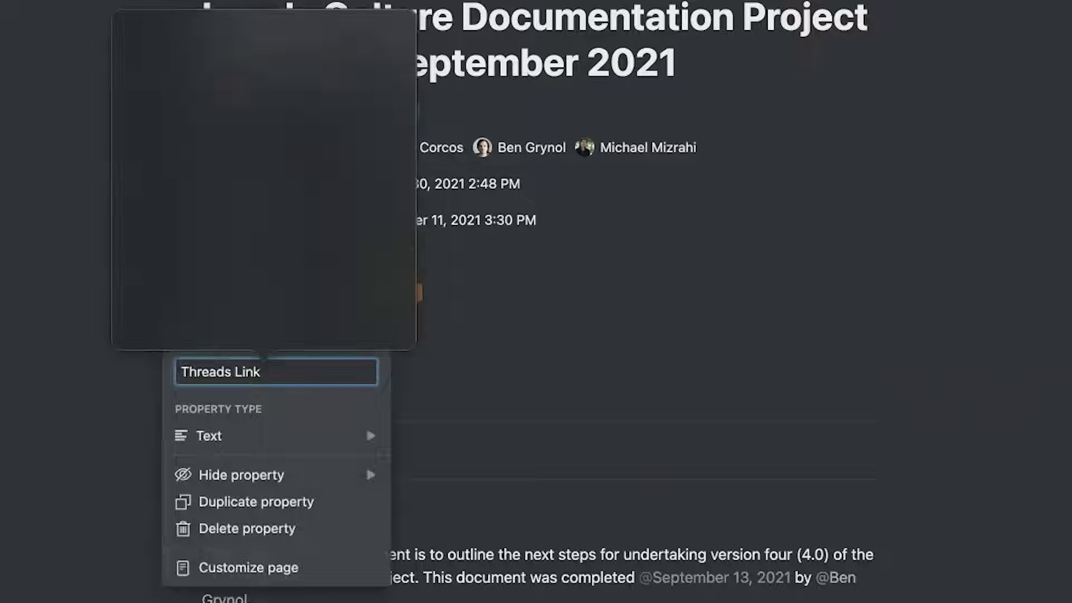
text(link)
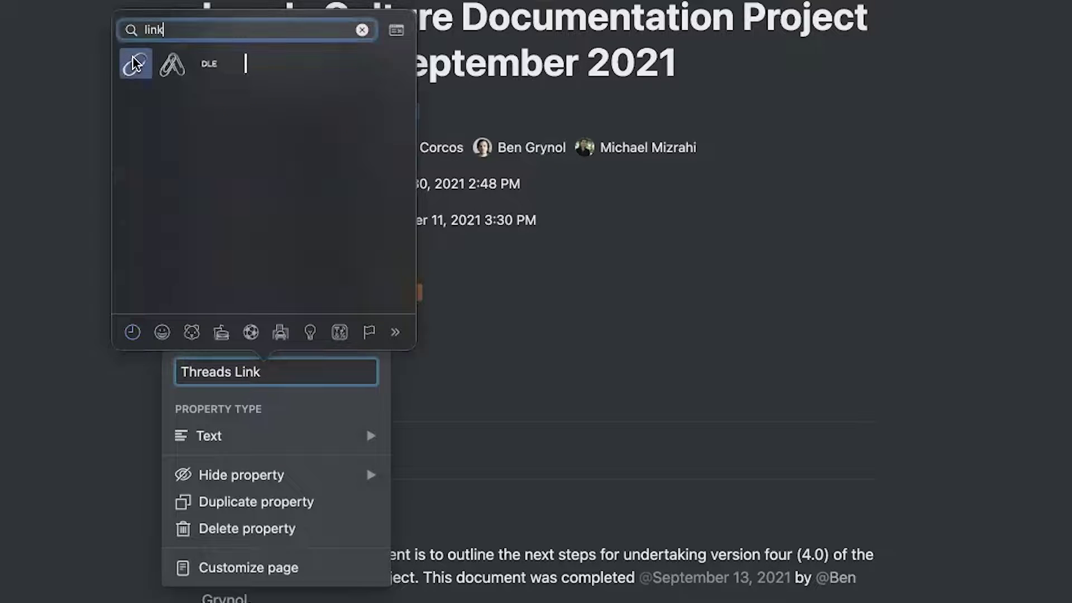
click(135, 63)
click(322, 442)
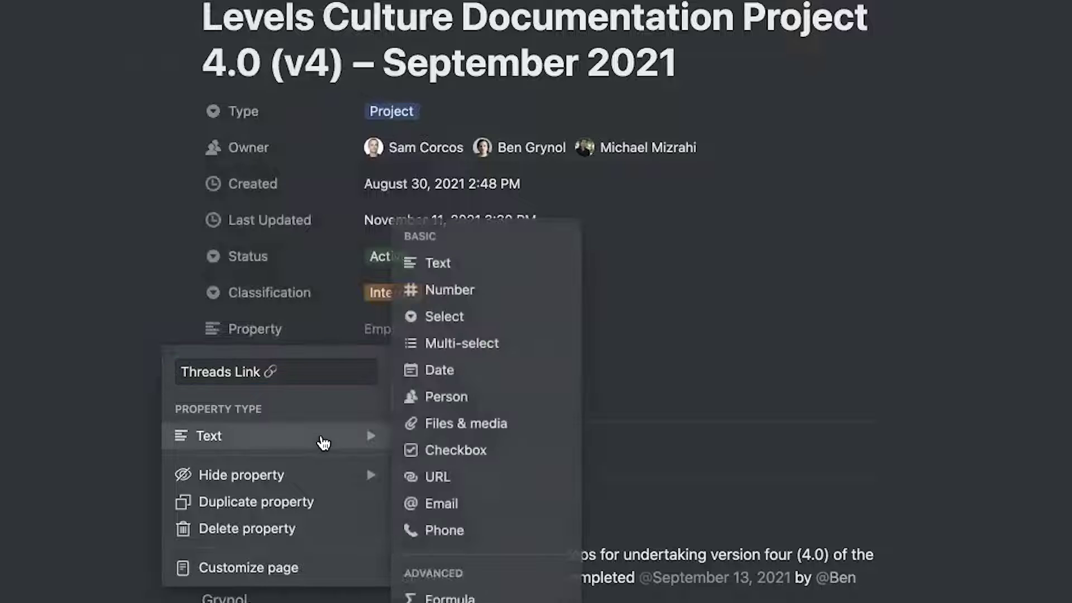
click(497, 478)
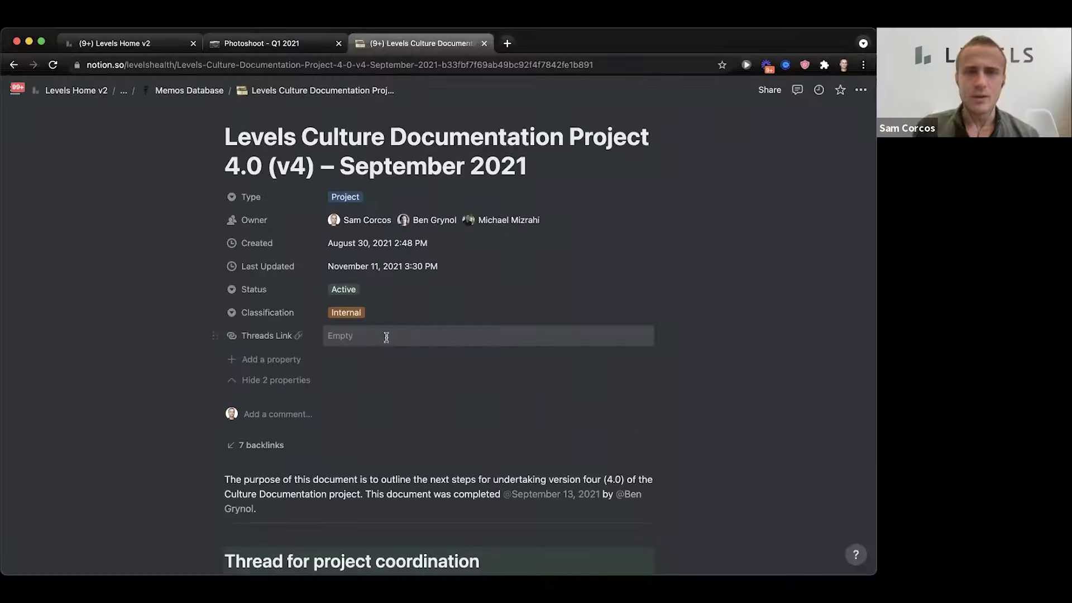
Step: Copy the URL under "Thread for project coordination" into the Threads Link property, and collapse the memo's two extra properties
scroll(380, 391, down, 4)
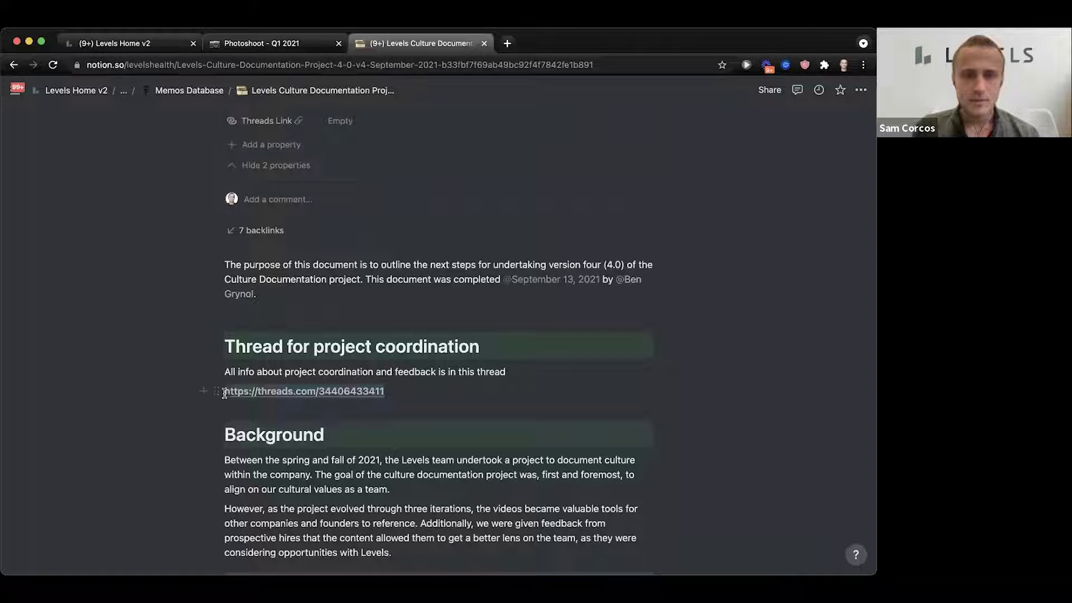
drag(226, 392, 384, 392)
key(super+c)
scroll(378, 232, up, 1)
click(366, 201)
key(super+v)
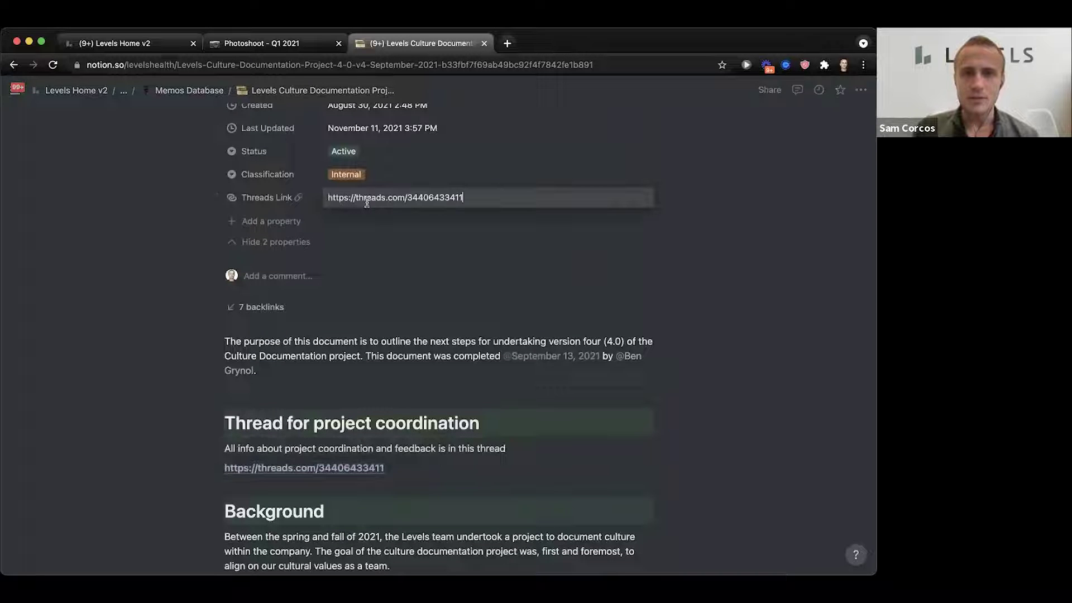
key(Return)
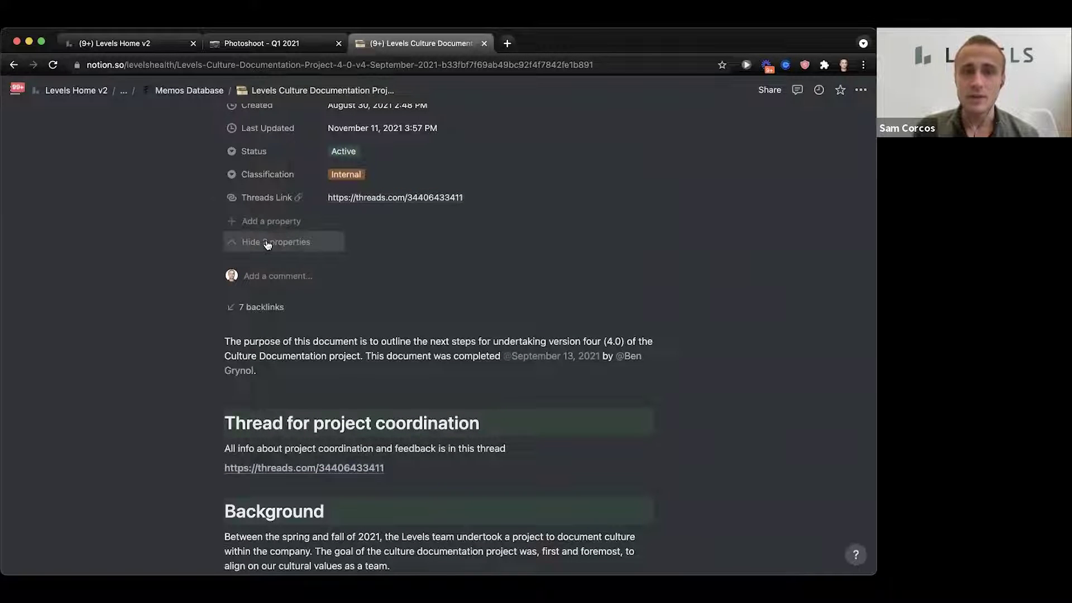
scroll(266, 241, up, 2)
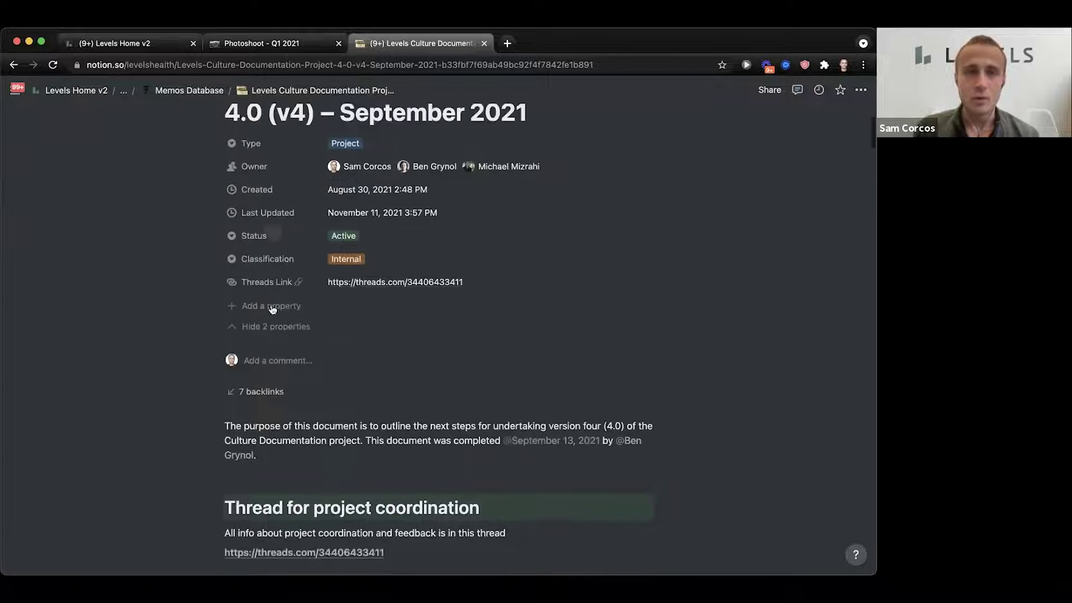
click(271, 327)
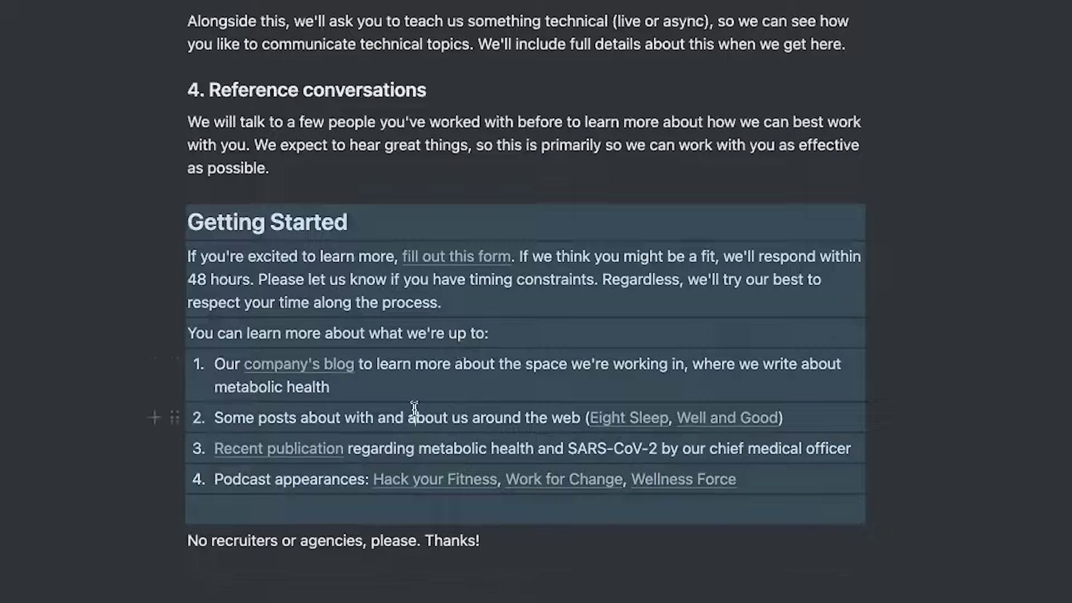
Step: Compare the Getting Started section of the People Ops draft with the one on the Join Levels, Community Manager page
drag(226, 423, 568, 423)
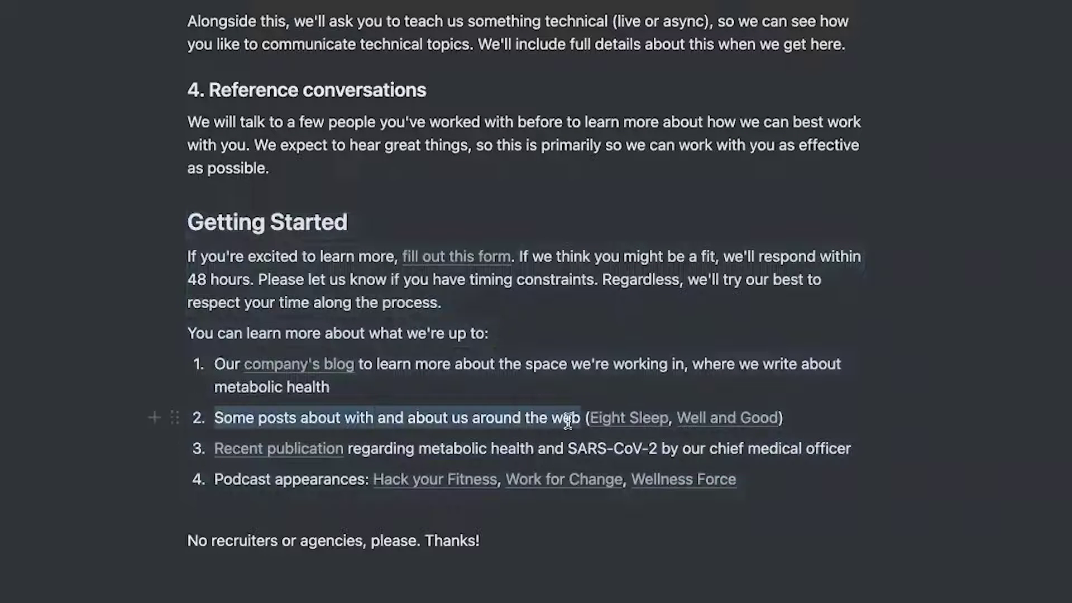
click(568, 422)
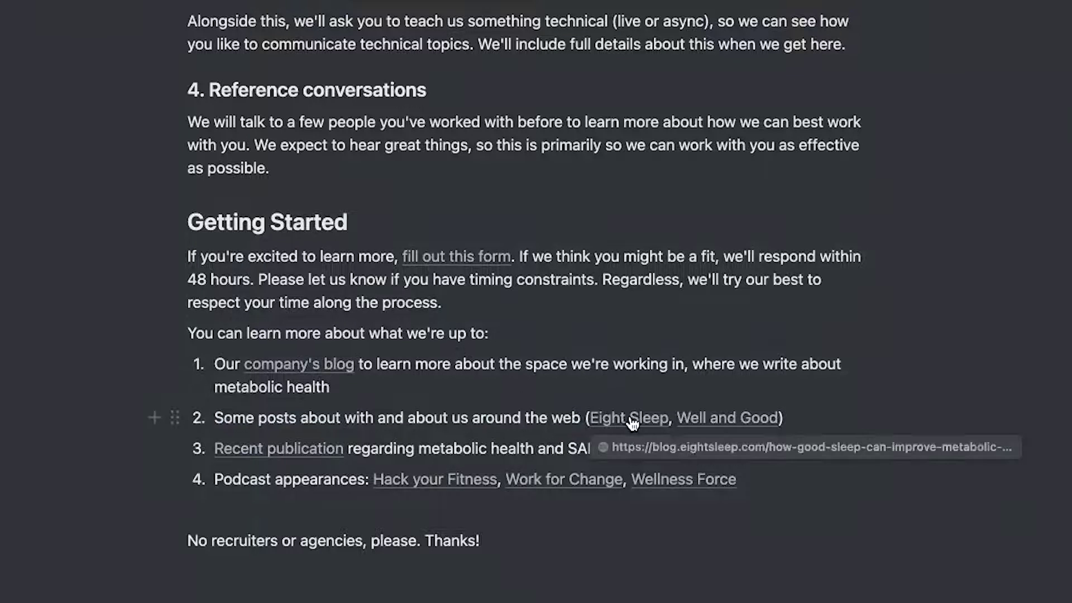
click(22, 36)
scroll(323, 390, down, 20)
scroll(325, 389, down, 20)
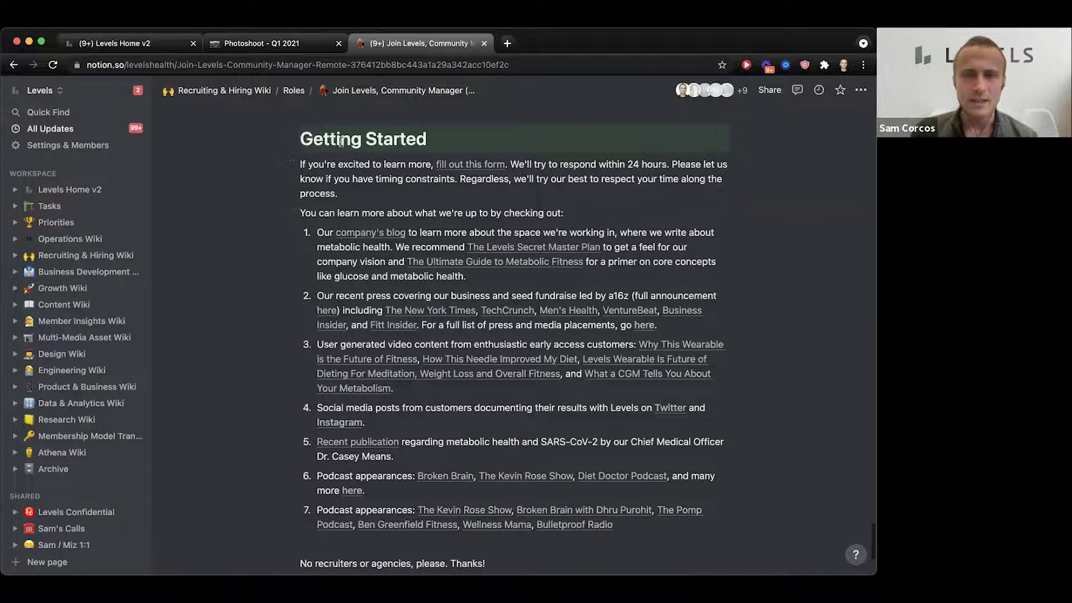
scroll(344, 145, up, 2)
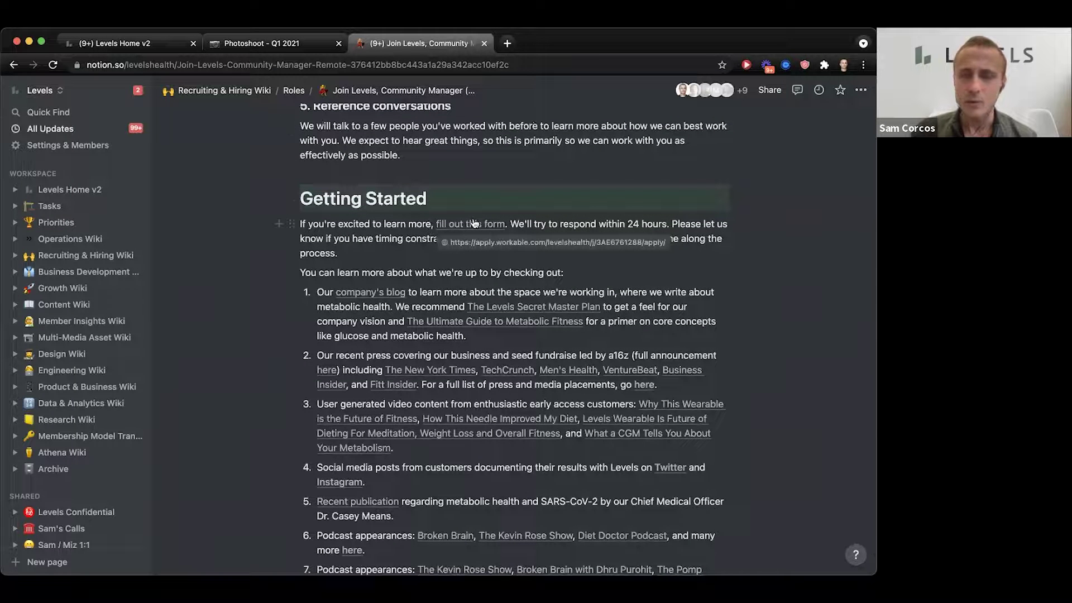
scroll(225, 301, down, 2)
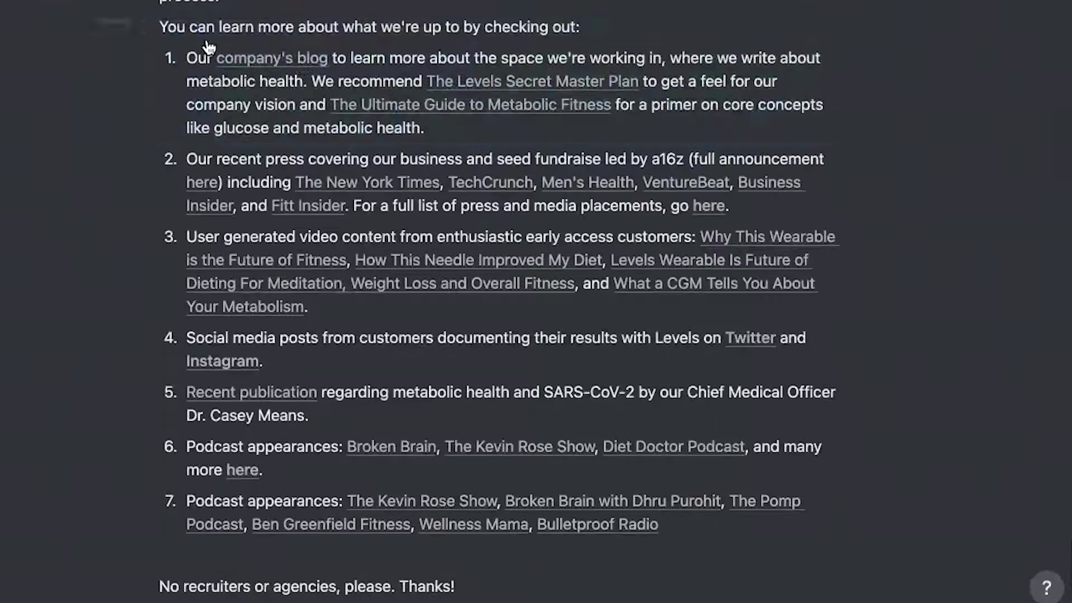
Step: Turn the "You can learn more" line and its seven-item list into a synced block and copy it for syncing
drag(292, 219, 377, 493)
right_click(282, 490)
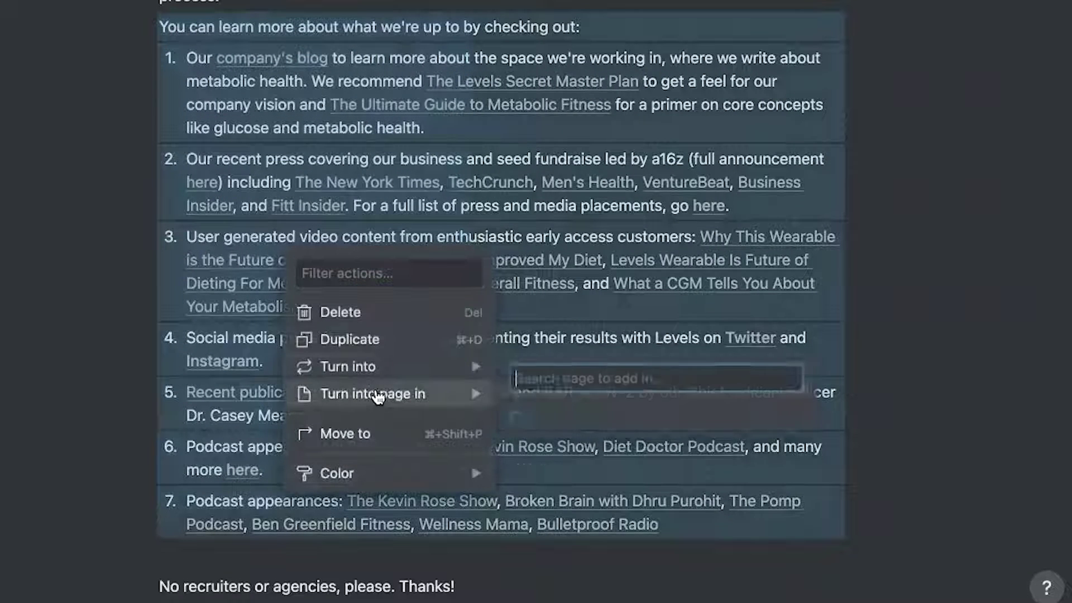
mouse_move(385, 375)
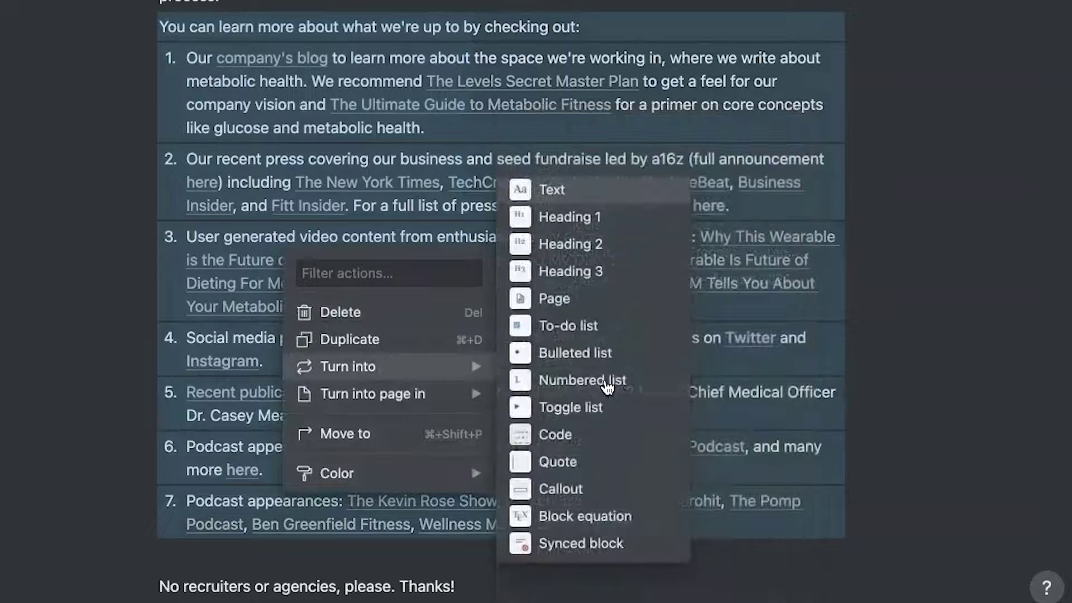
click(606, 544)
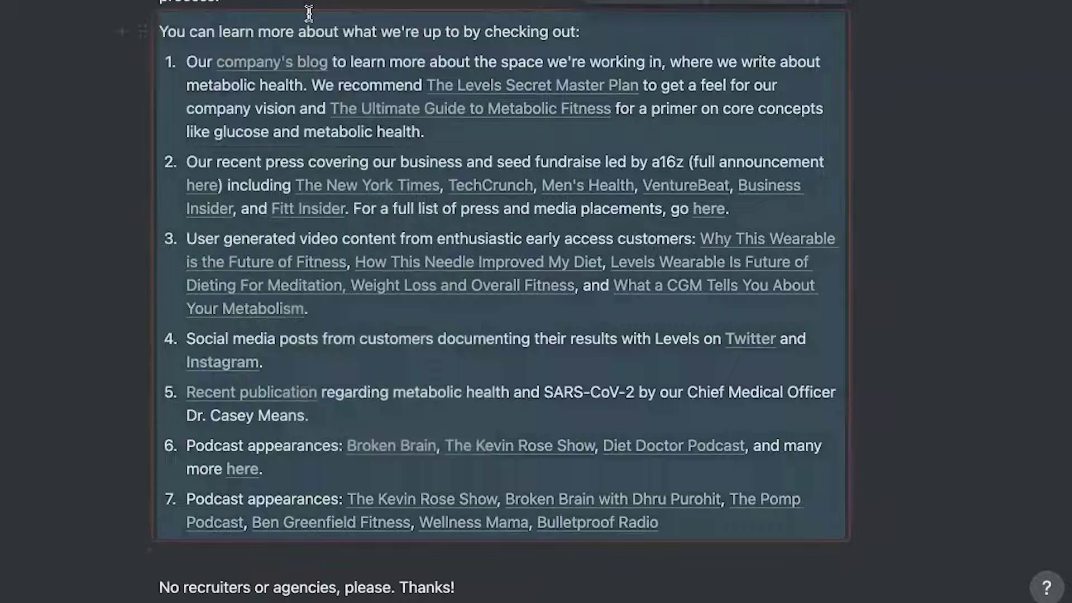
click(670, 181)
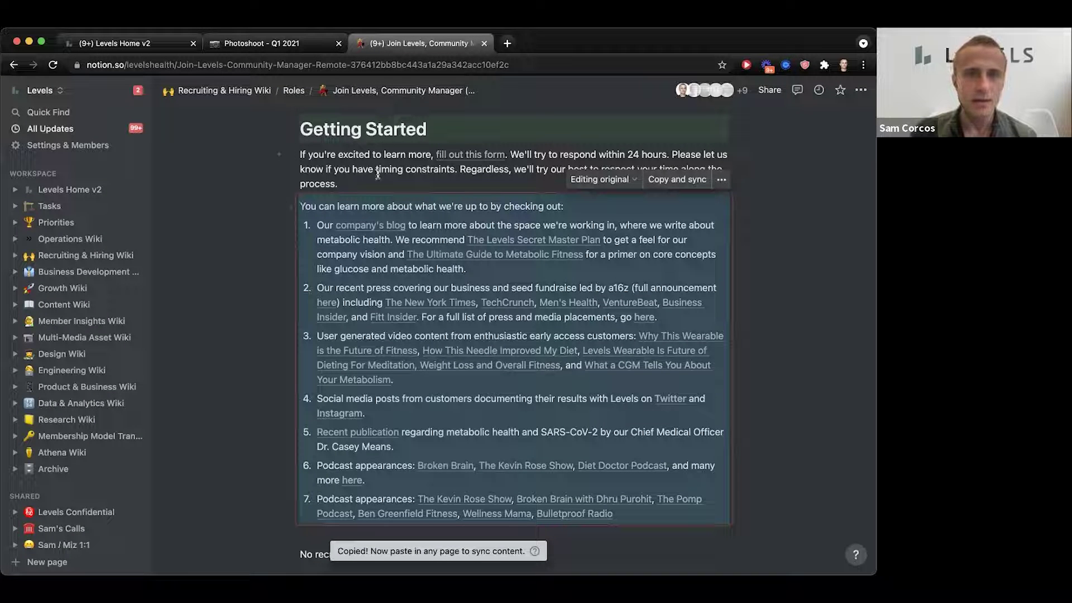
Step: In the [DRAFT] Join Levels, People Ops page, delete the numbered list and the "You can learn more" line under Getting Started
key(super+bracketleft)
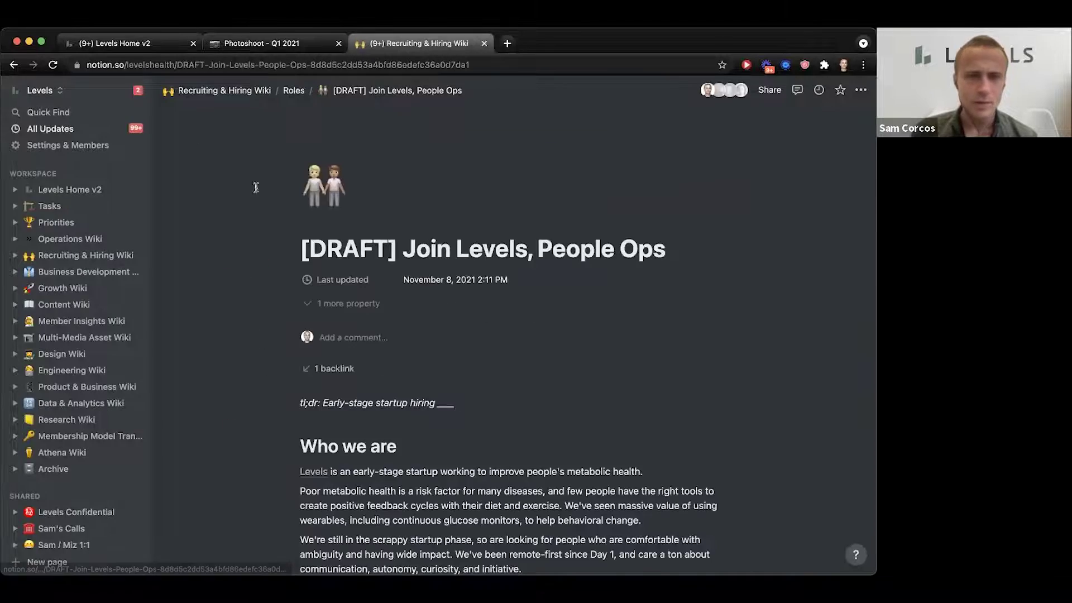
scroll(358, 290, down, 20)
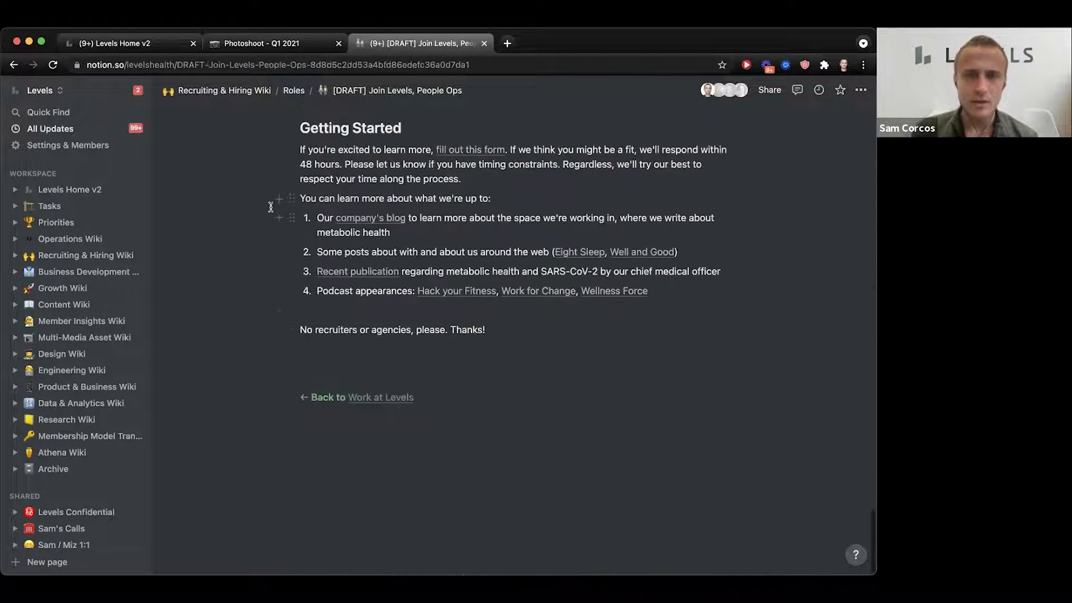
drag(446, 280, 450, 293)
key(BackSpace)
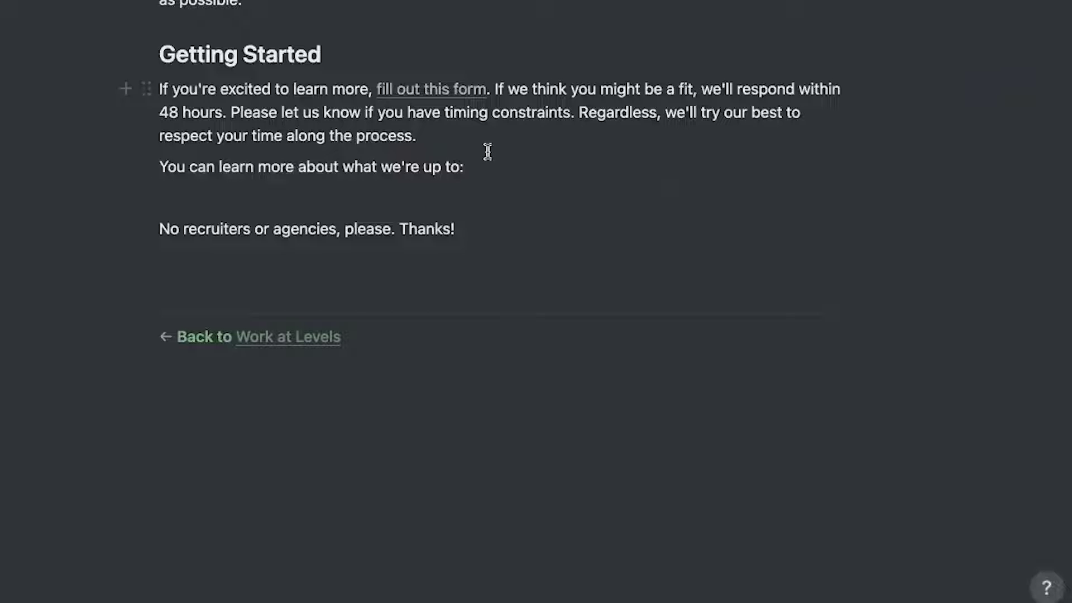
key(super+a)
key(BackSpace)
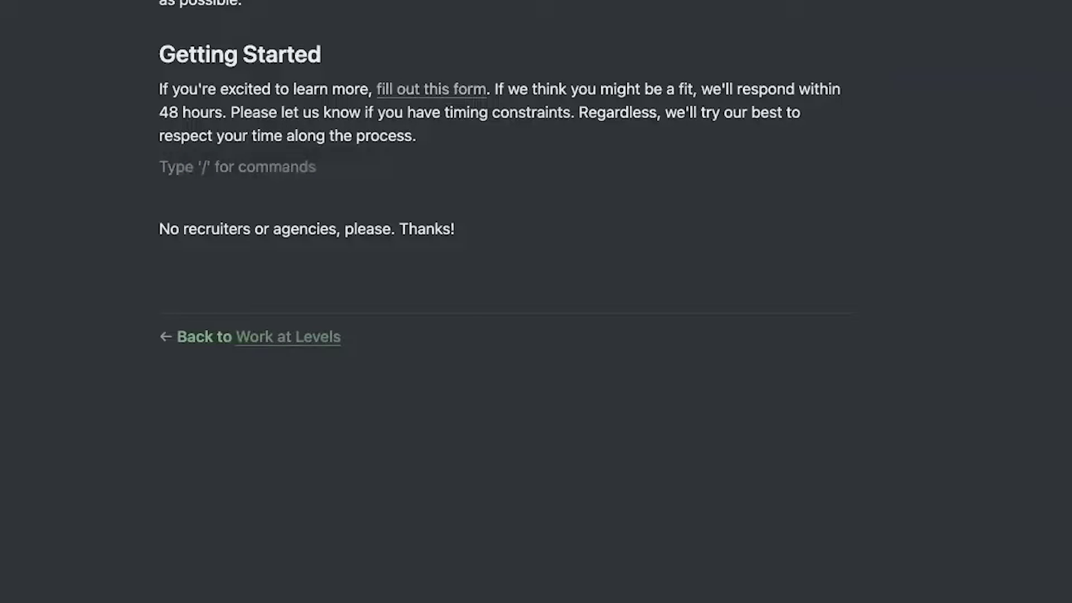
Step: Paste the copied synced block on the emptied line under Getting Started and select it to show its sync controls
key(super+v)
click(448, 130)
scroll(446, 145, down, 2)
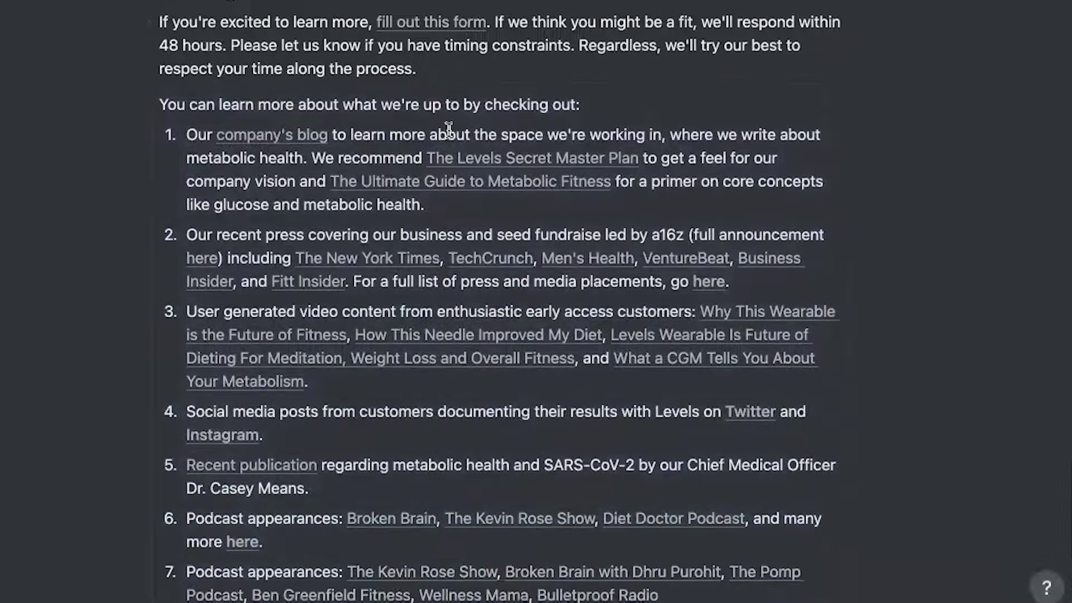
click(381, 135)
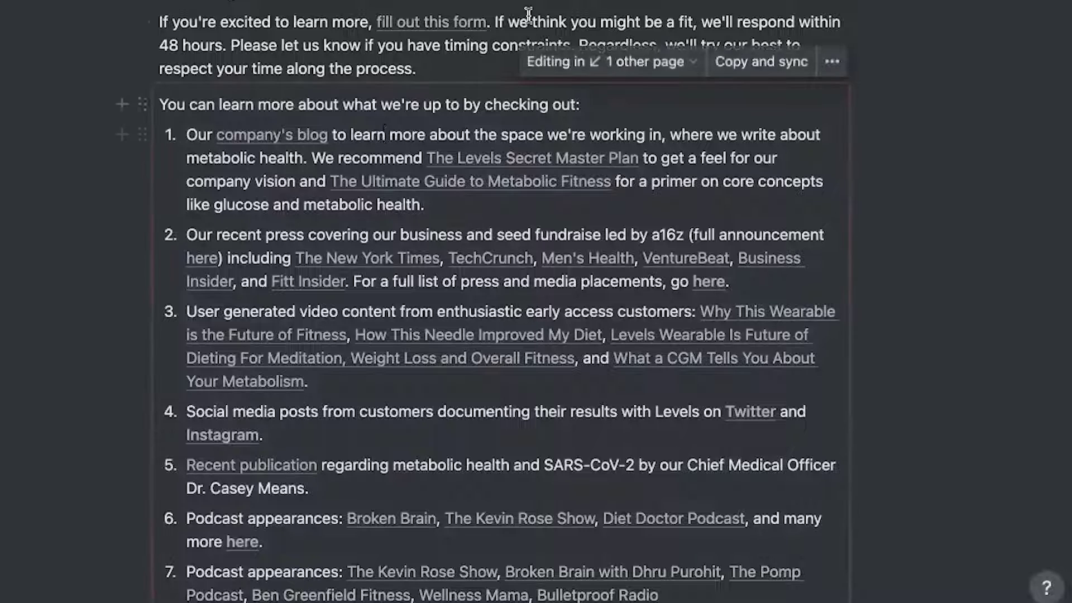